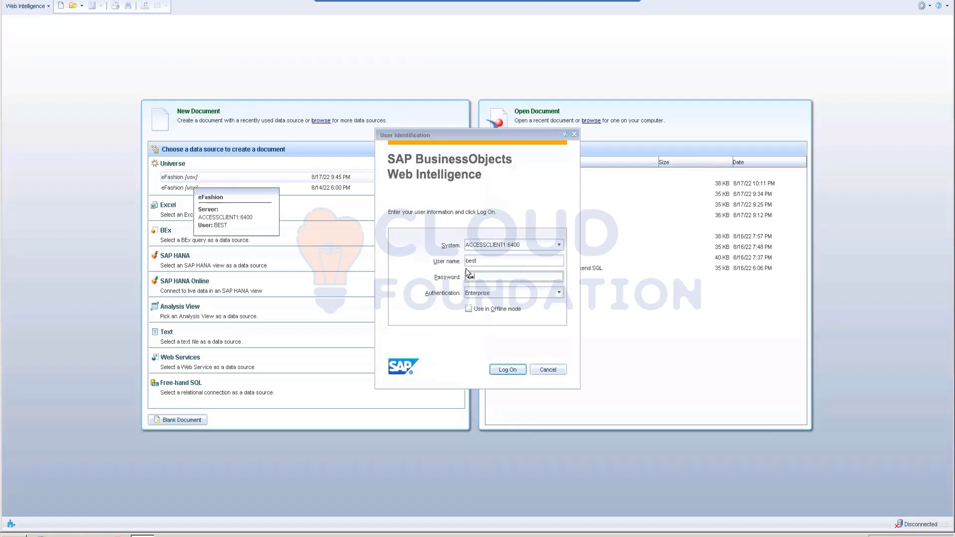
# Step: Log on to the Web Intelligence server by entering the account password for the eFashion data source
pyautogui.write('**********')
pyautogui.press('BackSpace')
pyautogui.press('BackSpace')
pyautogui.press('BackSpace')
pyautogui.press('BackSpace')
pyautogui.press('BackSpace')
pyautogui.press('BackSpace')
pyautogui.press('BackSpace')
pyautogui.press('BackSpace')
pyautogui.press('BackSpace')
pyautogui.press('BackSpace')
pyautogui.press('BackSpace')
pyautogui.write('**********')
pyautogui.press('Return')
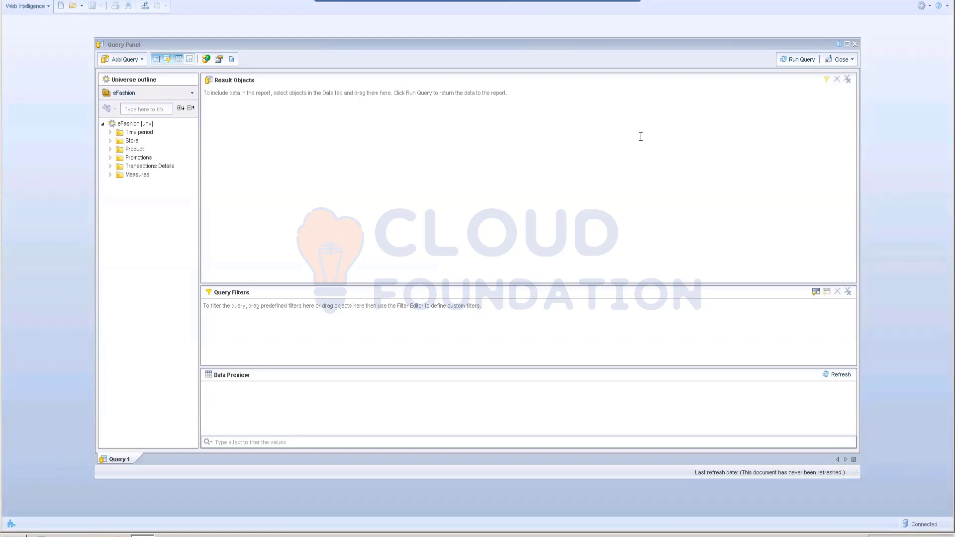
# Step: Add State from Store and Sales revenue from Measures as result objects and run the query
pyautogui.click(110, 174)
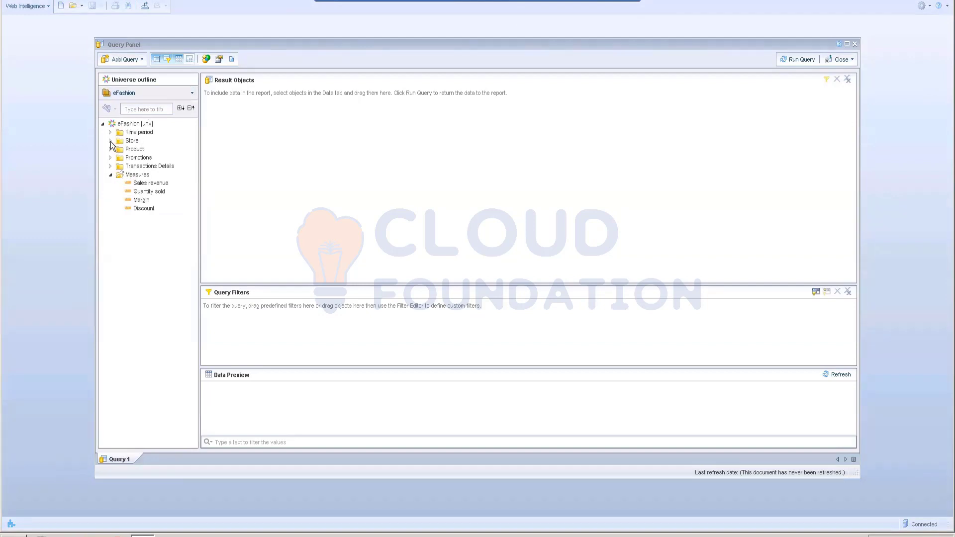
pyautogui.click(111, 141)
pyautogui.doubleClick(138, 149)
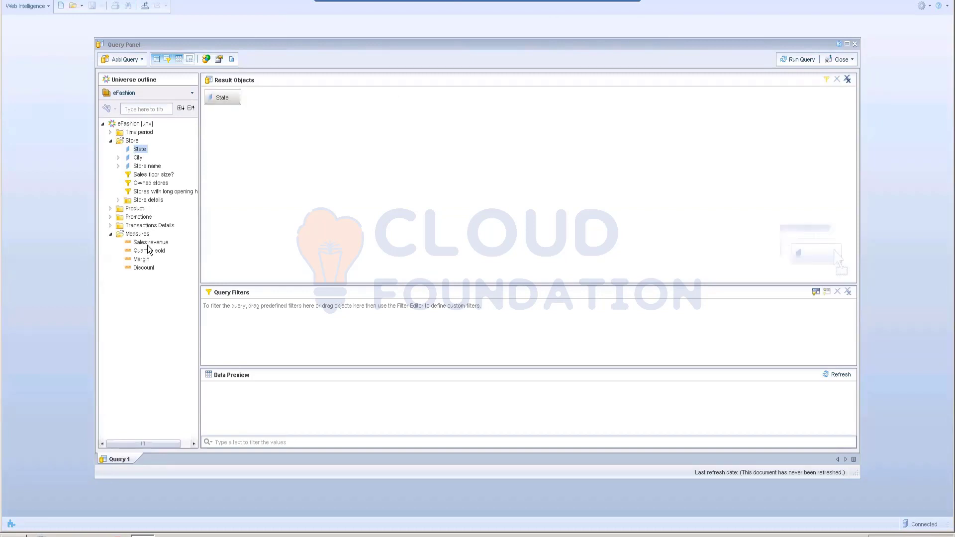
pyautogui.doubleClick(147, 242)
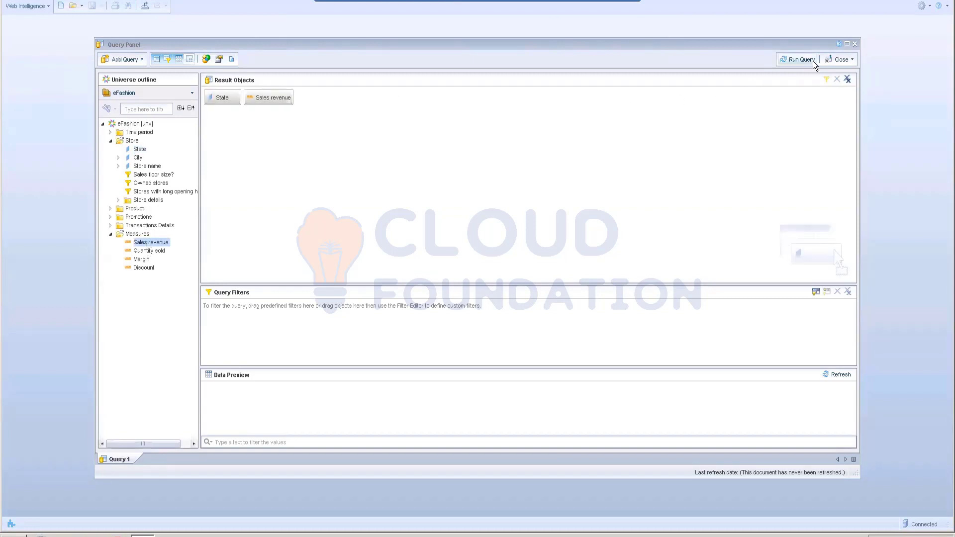
pyautogui.click(795, 61)
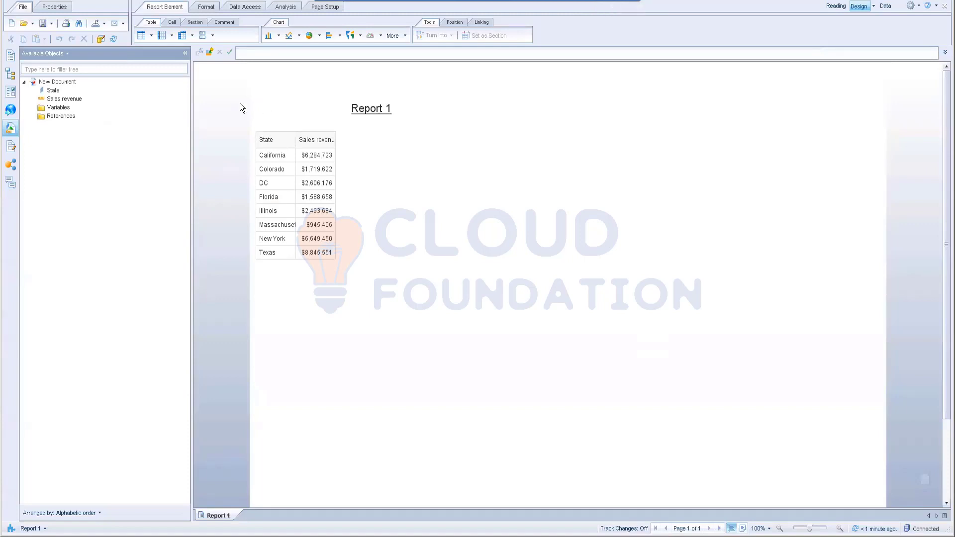
# Step: Edit the report's data provider and add a second query from the eFashion.unx universe in the Samples folder
pyautogui.click(244, 7)
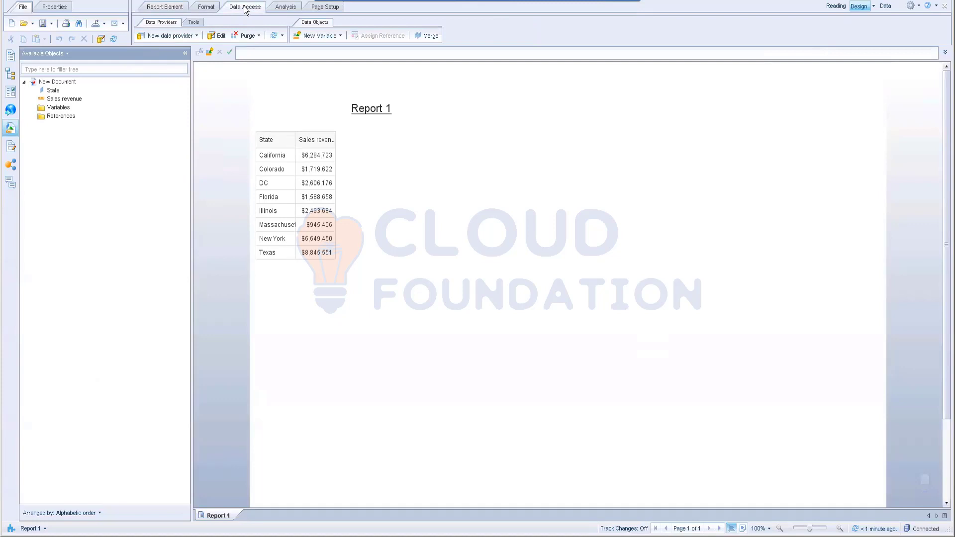
pyautogui.click(273, 159)
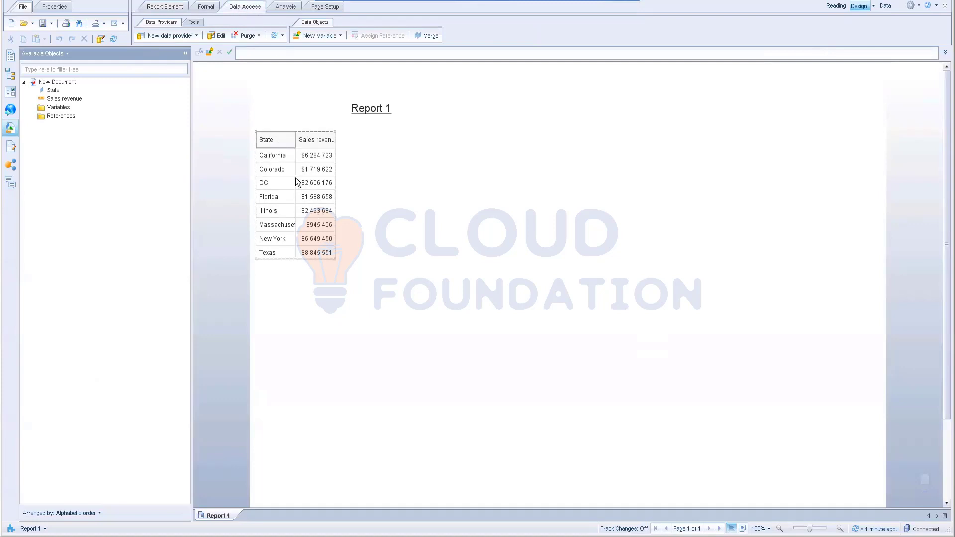
pyautogui.click(312, 160)
pyautogui.click(216, 36)
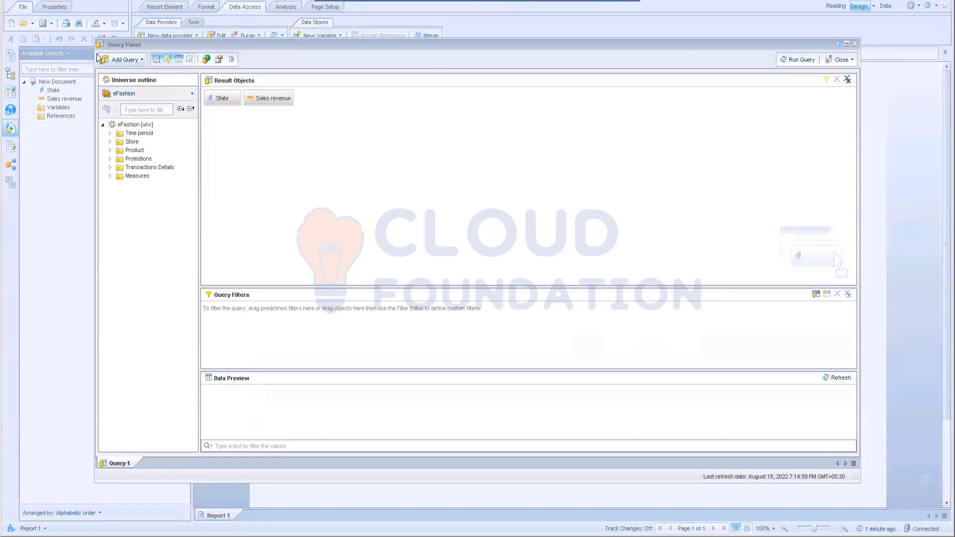
pyautogui.click(142, 60)
pyautogui.click(142, 62)
pyautogui.click(142, 60)
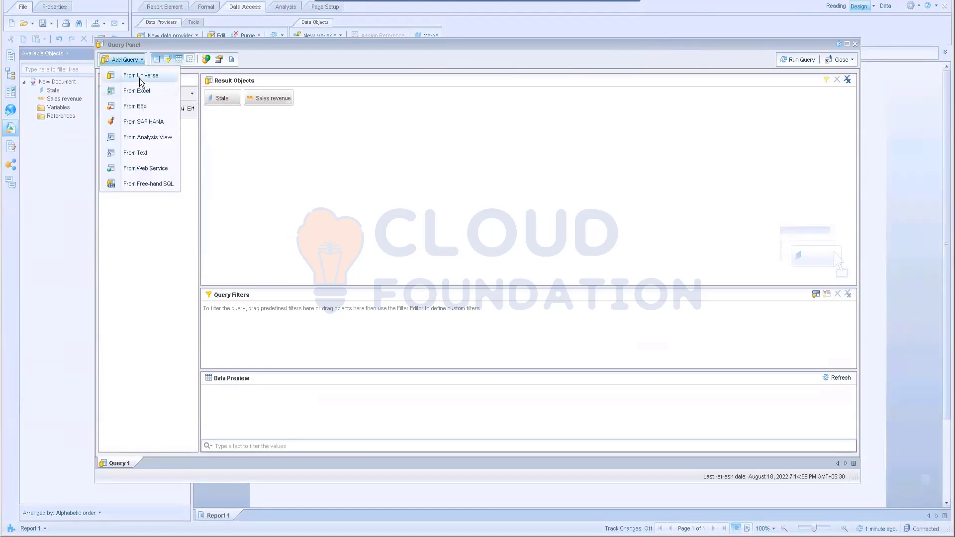
pyautogui.click(139, 77)
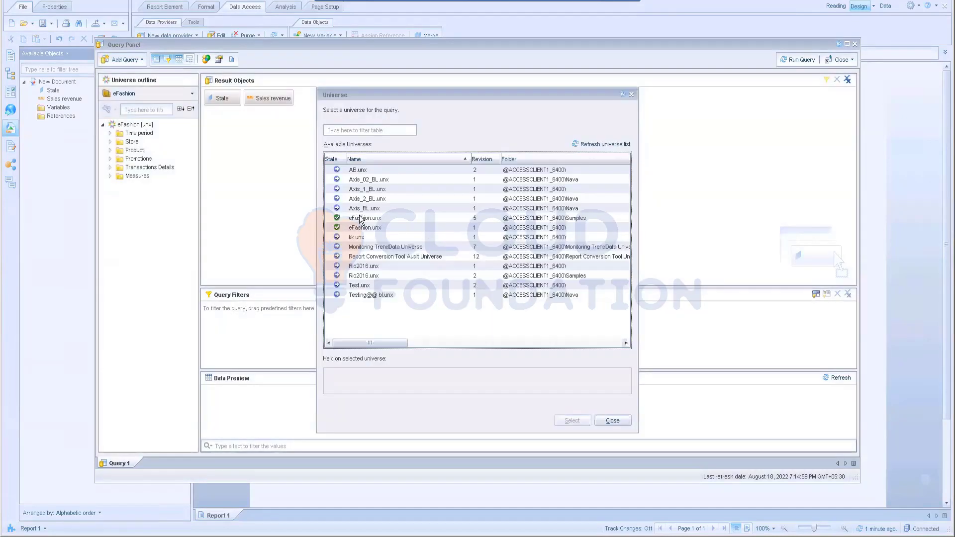
pyautogui.click(362, 219)
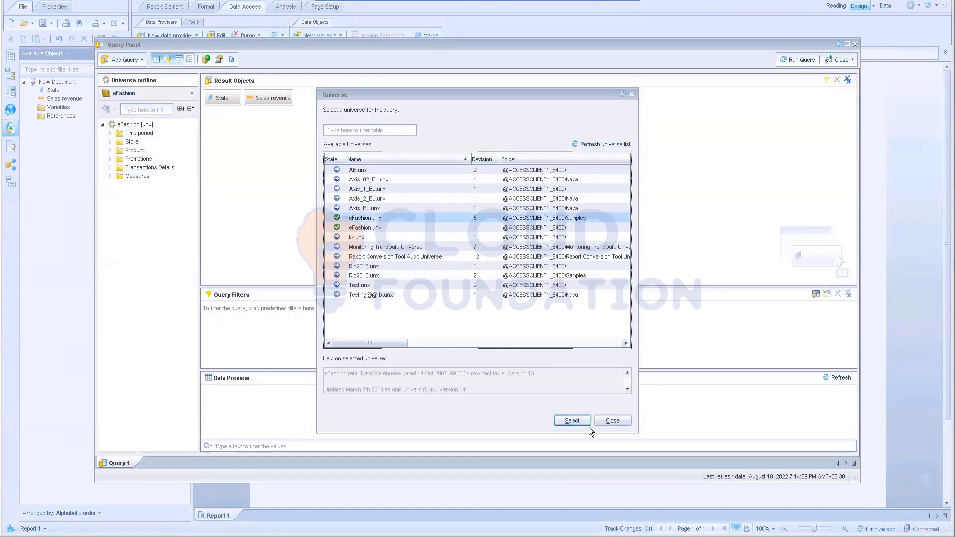
pyautogui.click(576, 421)
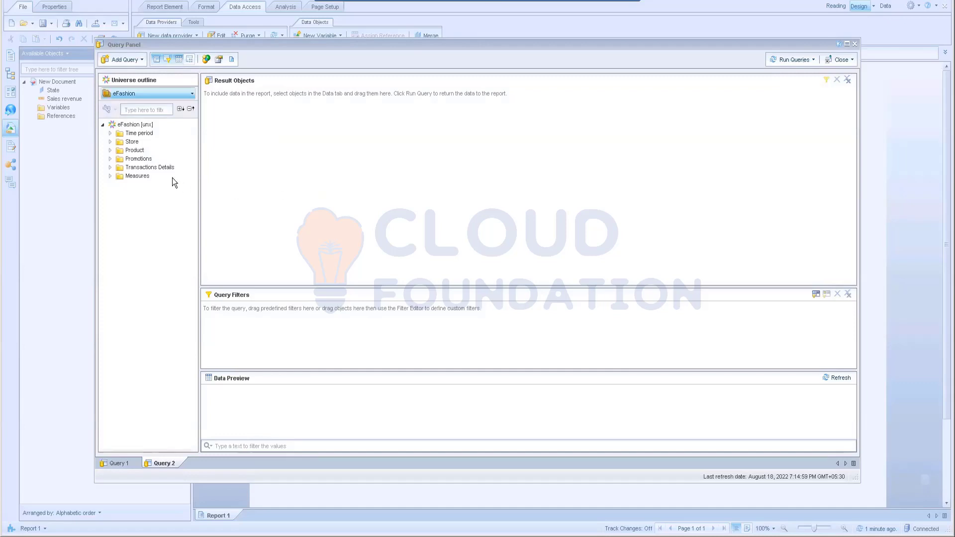
# Step: Add State from Store and Quantity sold from Measures to Query 2's result objects and run the queries
pyautogui.click(110, 142)
pyautogui.doubleClick(140, 150)
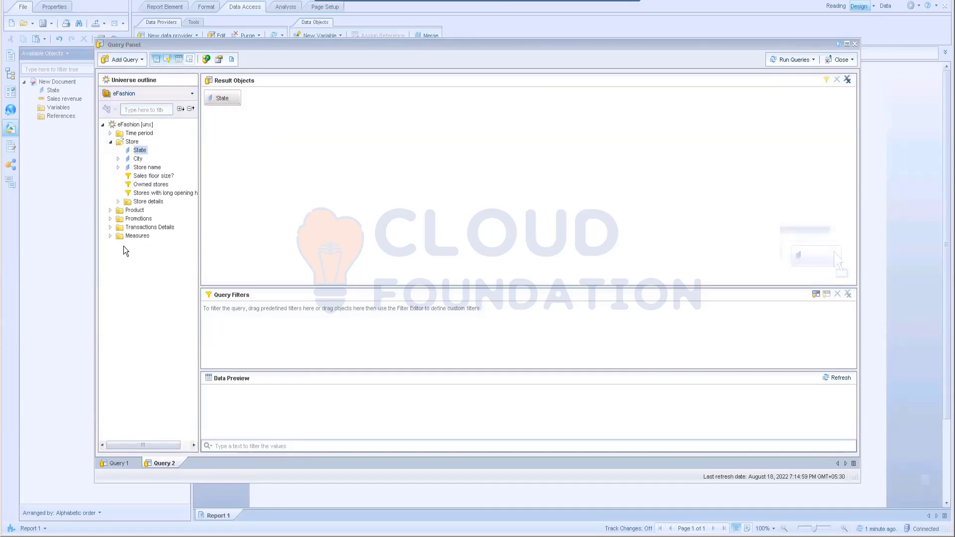
pyautogui.click(110, 235)
pyautogui.click(148, 254)
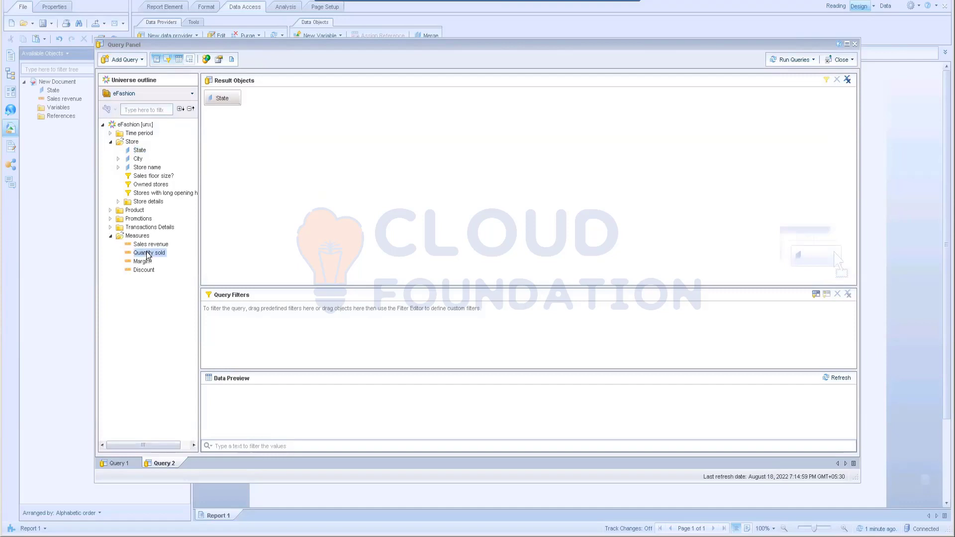
pyautogui.doubleClick(148, 253)
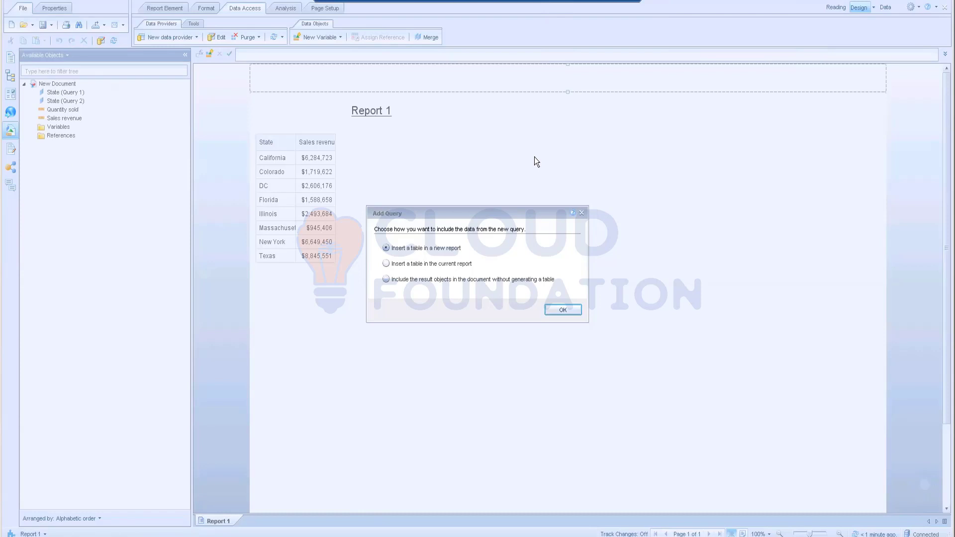
# Step: Include the new query's data by inserting a table in the current report
pyautogui.click(421, 266)
pyautogui.click(562, 309)
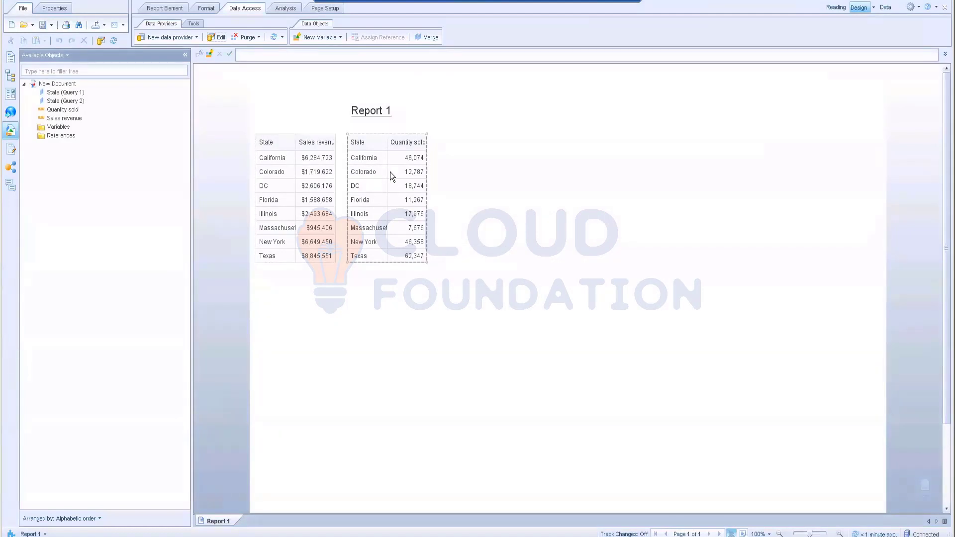
# Step: Compare the State rows of the Sales revenue table with those of the Quantity sold table
pyautogui.click(421, 193)
pyautogui.click(274, 174)
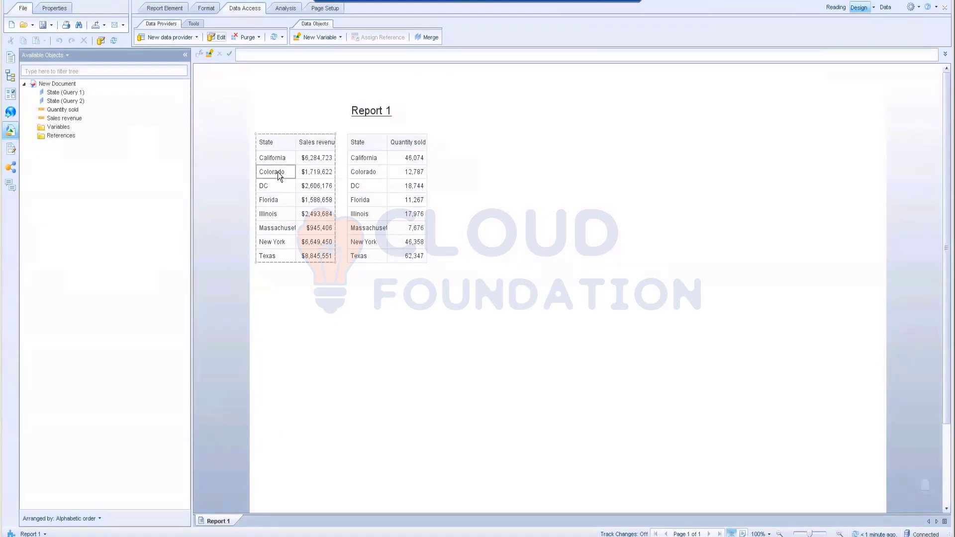
pyautogui.click(375, 172)
pyautogui.click(302, 174)
pyautogui.click(287, 181)
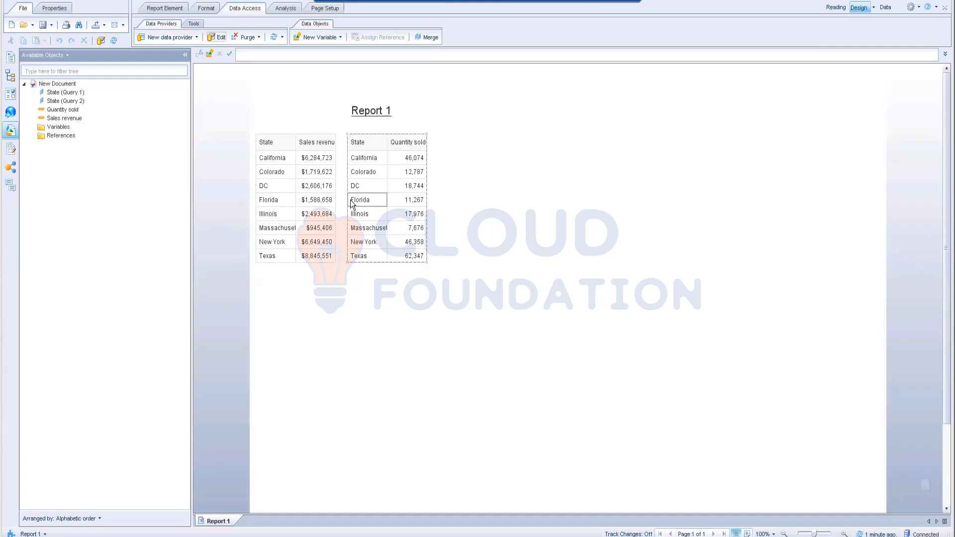
pyautogui.click(271, 206)
pyautogui.click(381, 283)
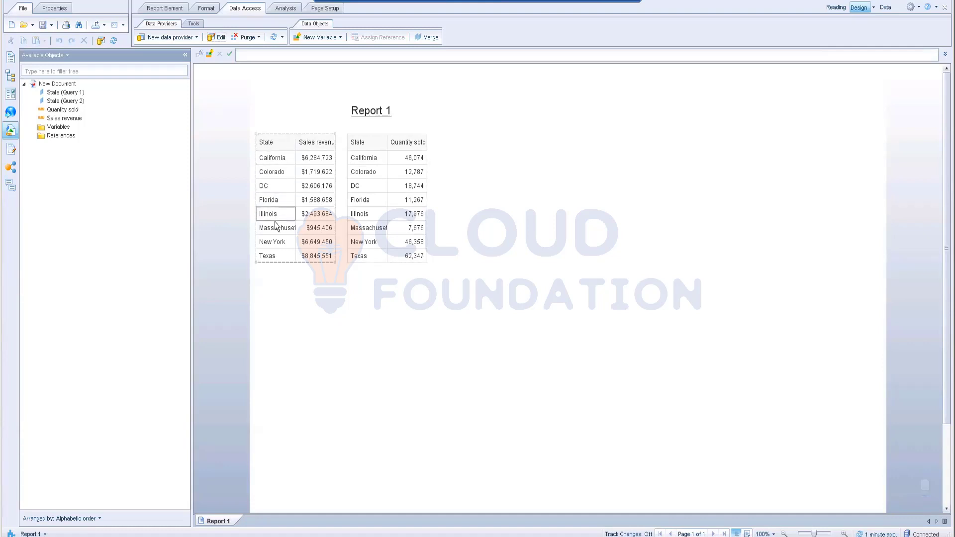
pyautogui.click(602, 8)
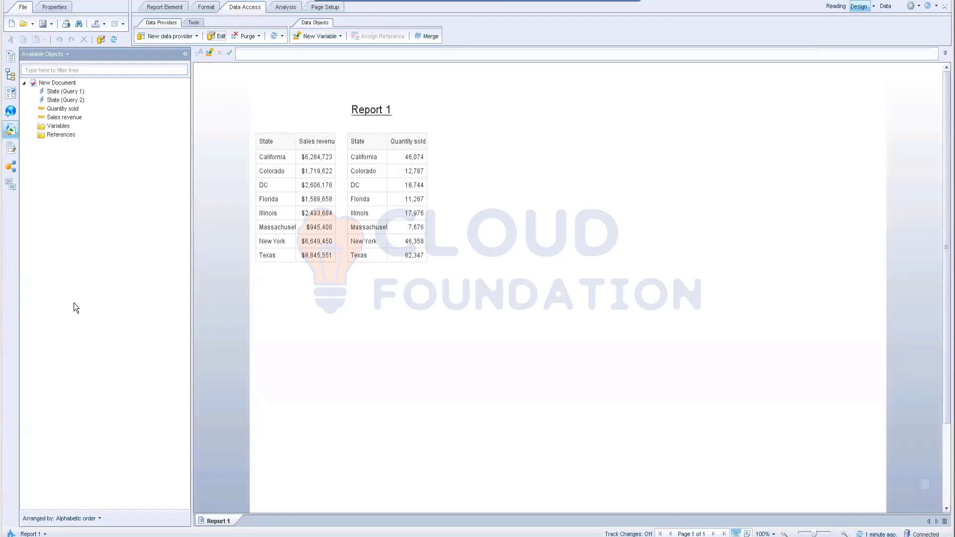
# Step: Arrange the available objects by query and merge the State dimensions of Query 1 and Query 2
pyautogui.click(91, 520)
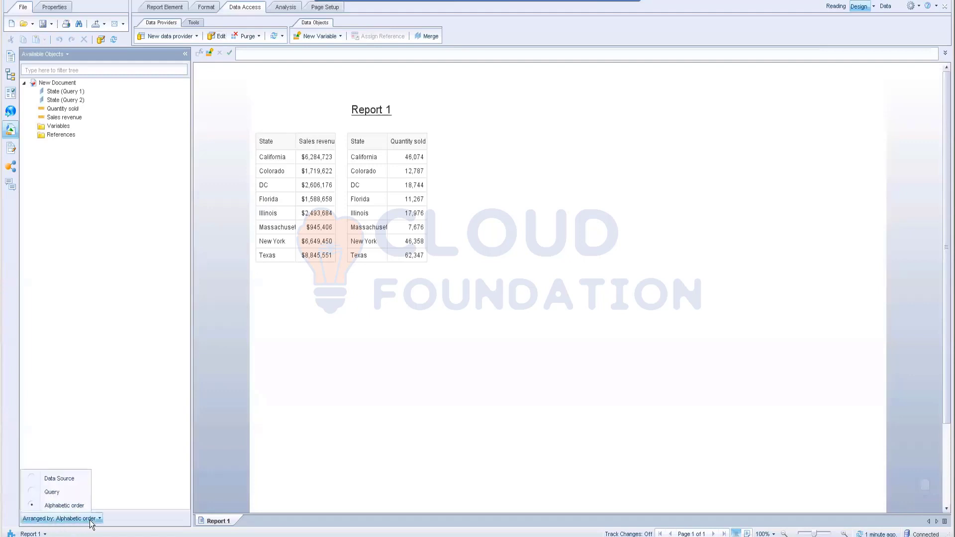
pyautogui.click(52, 492)
pyautogui.click(64, 101)
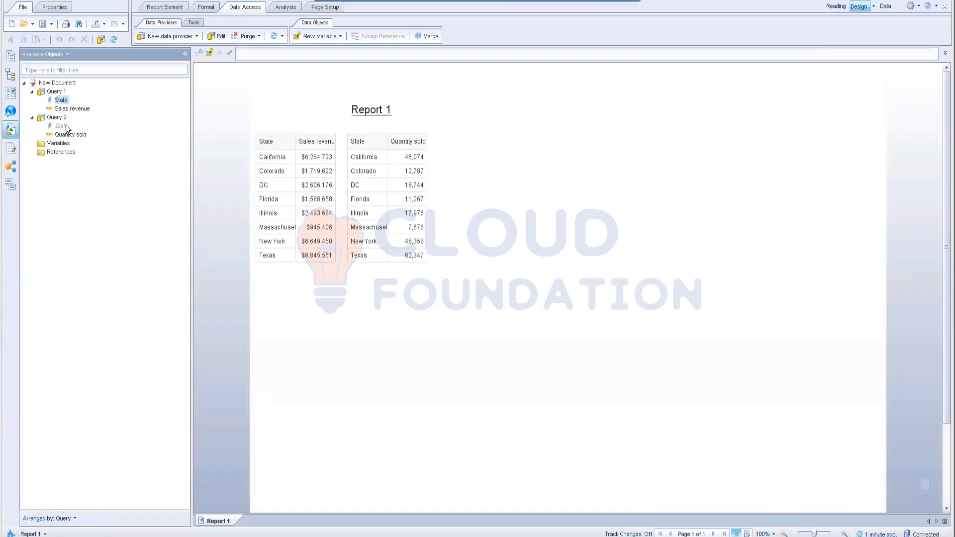
pyautogui.keyDown('ctrl'); pyautogui.click(67, 125); pyautogui.keyUp('ctrl')
pyautogui.rightClick(66, 128)
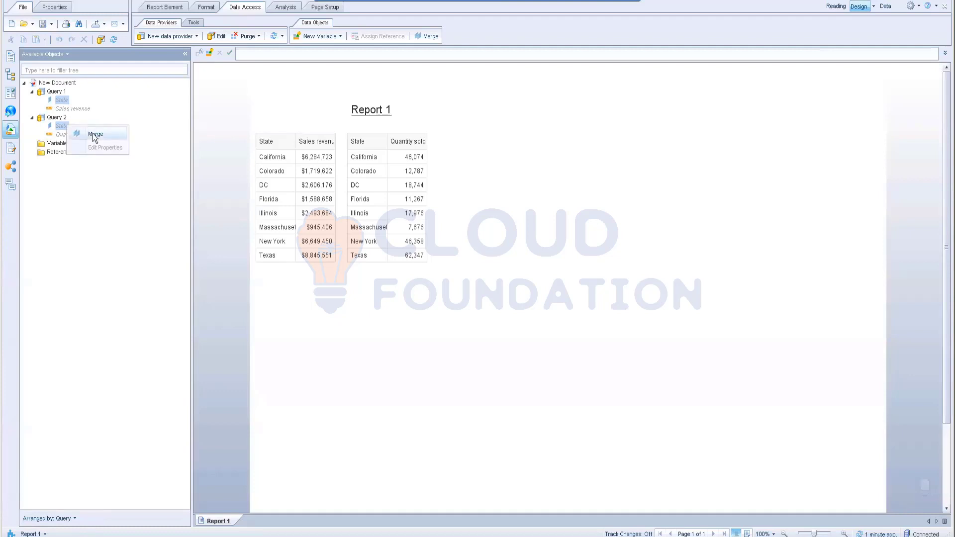
pyautogui.click(92, 134)
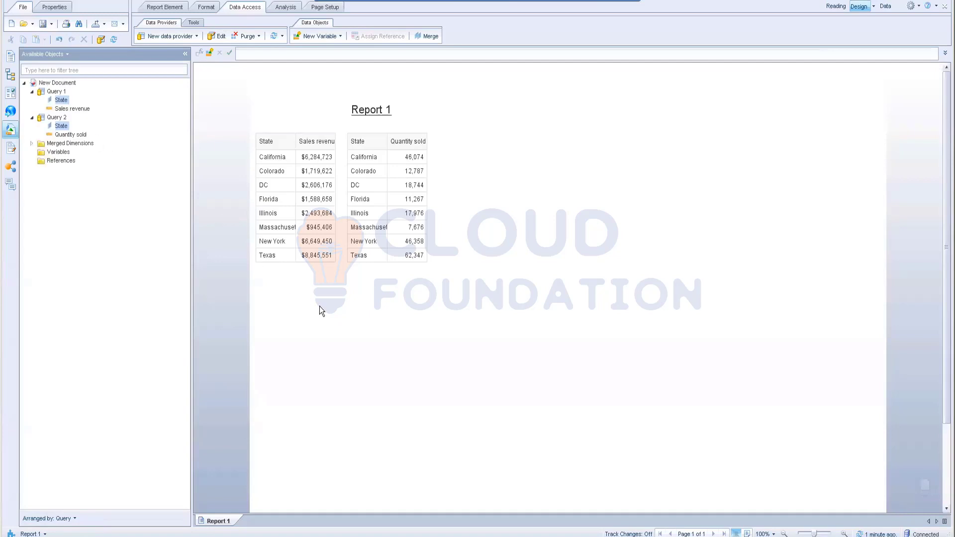
# Step: Build a new table below the existing ones from the merged State dimension, Sales revenue and Quantity sold
pyautogui.click(31, 143)
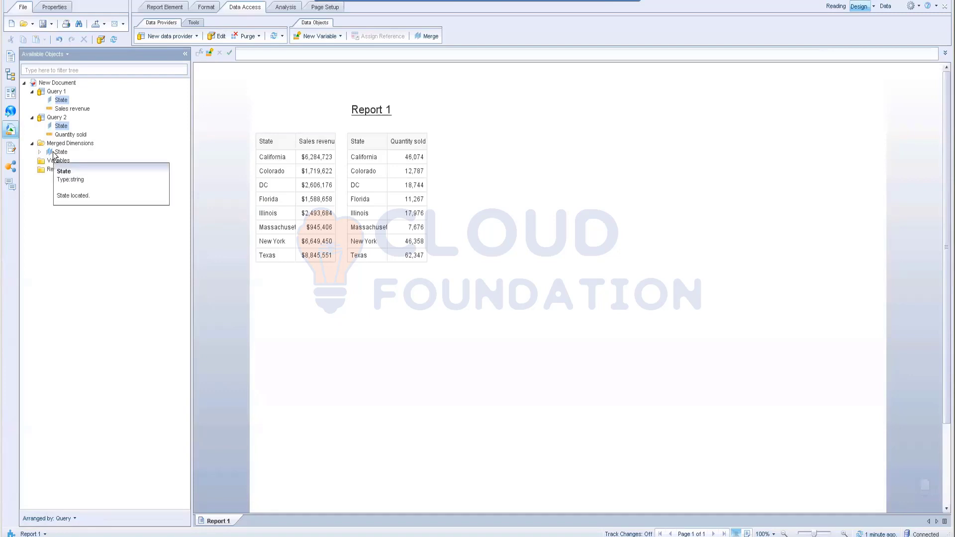
pyautogui.moveTo(53, 155); pyautogui.dragTo(332, 306)
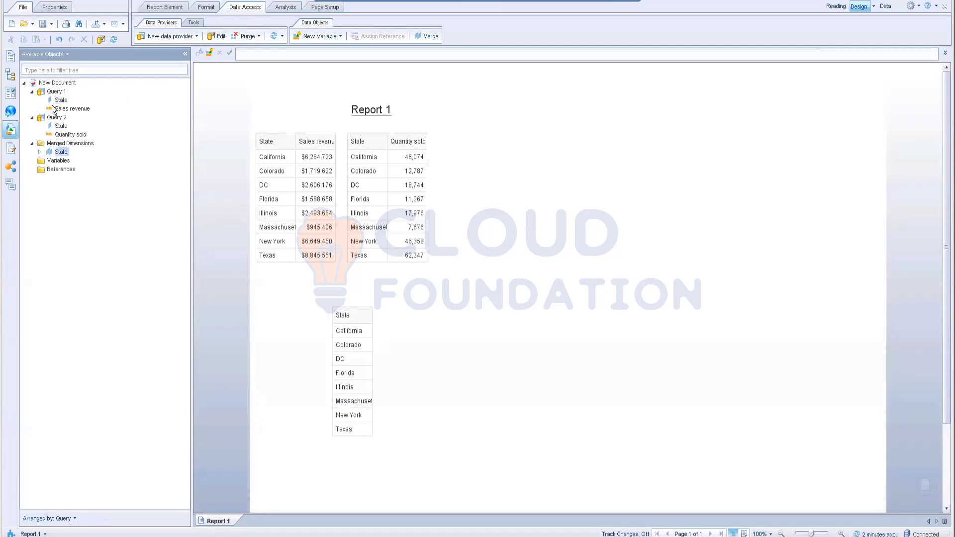
pyautogui.moveTo(61, 109); pyautogui.dragTo(370, 316)
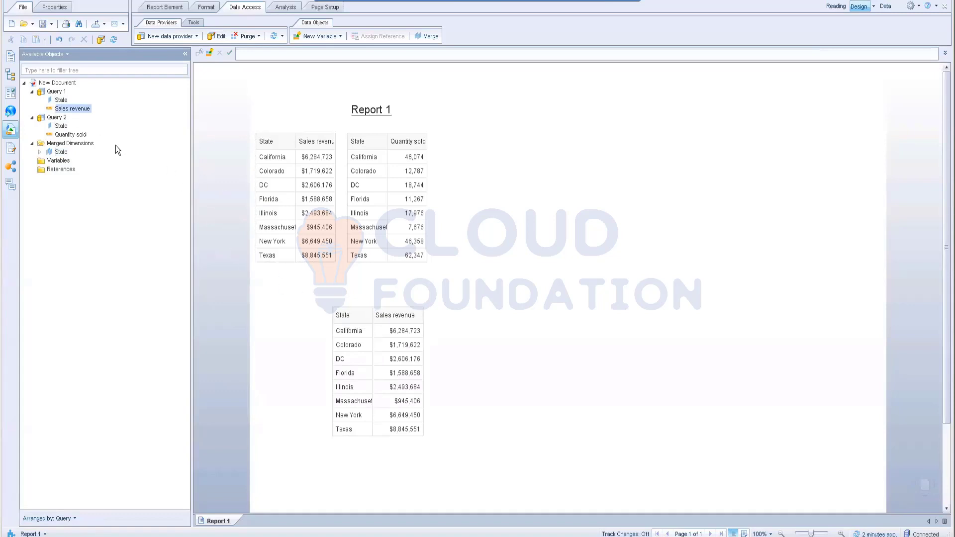
pyautogui.moveTo(62, 135); pyautogui.dragTo(423, 315)
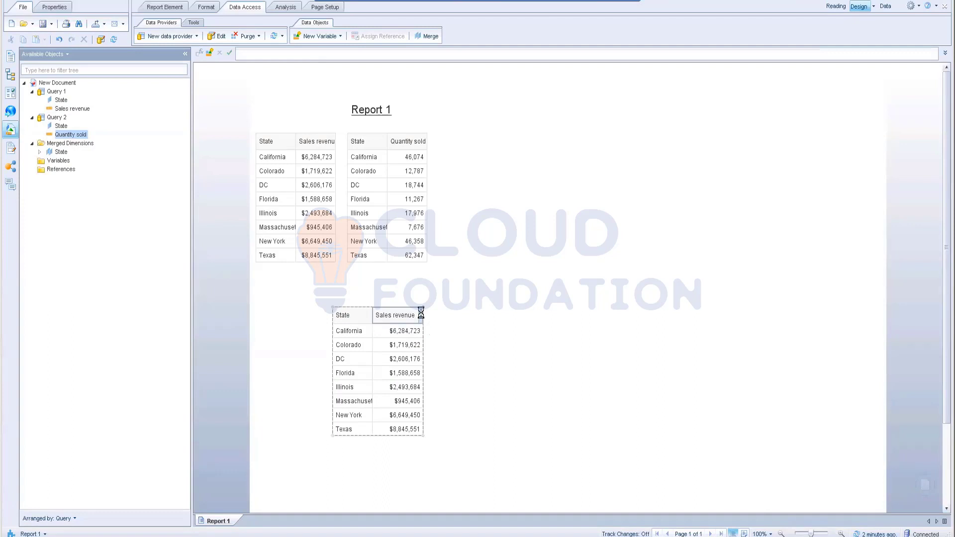
pyautogui.moveTo(420, 312); pyautogui.dragTo(421, 312)
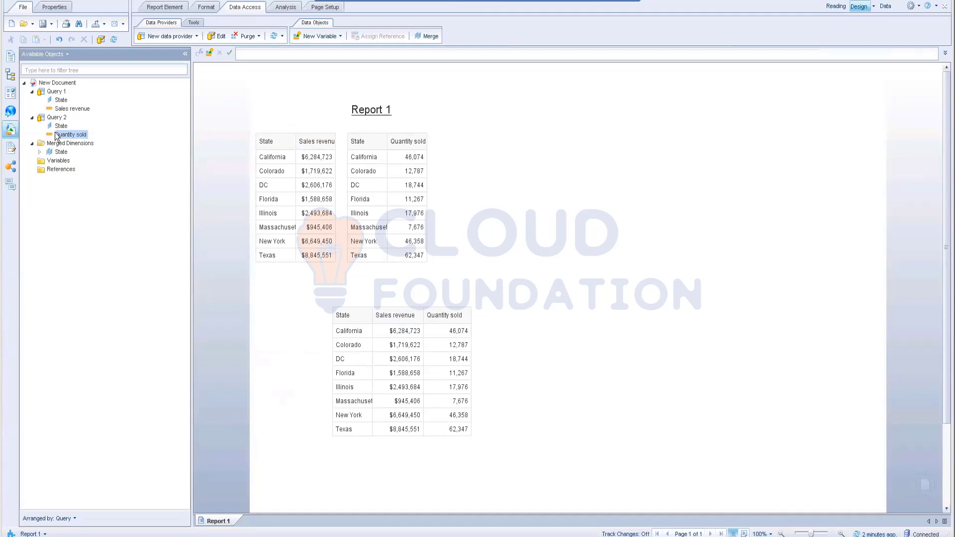
pyautogui.click(256, 202)
pyautogui.click(607, 7)
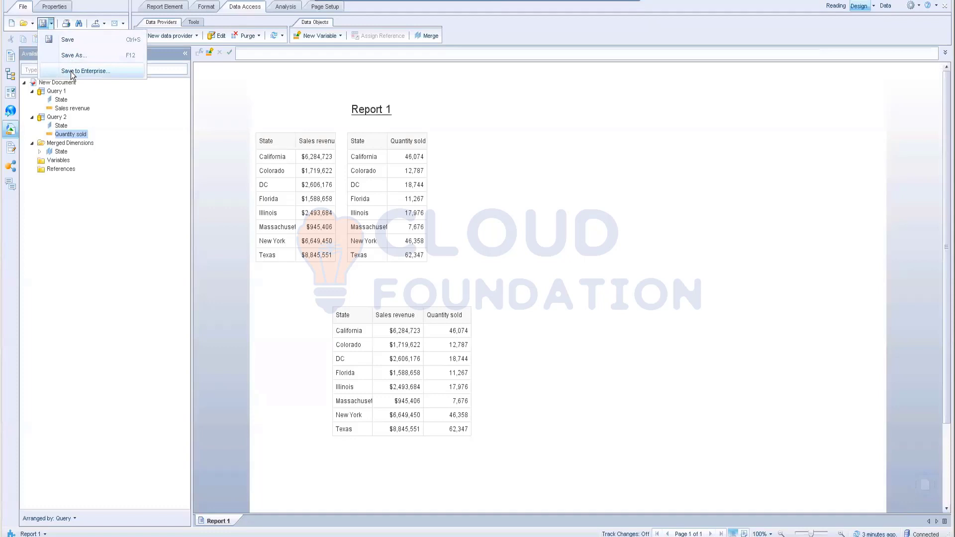
# Step: Save the document to Enterprise as "Activity Multi Dataprovider" in the personally named subfolder of My Favorites
pyautogui.click(71, 73)
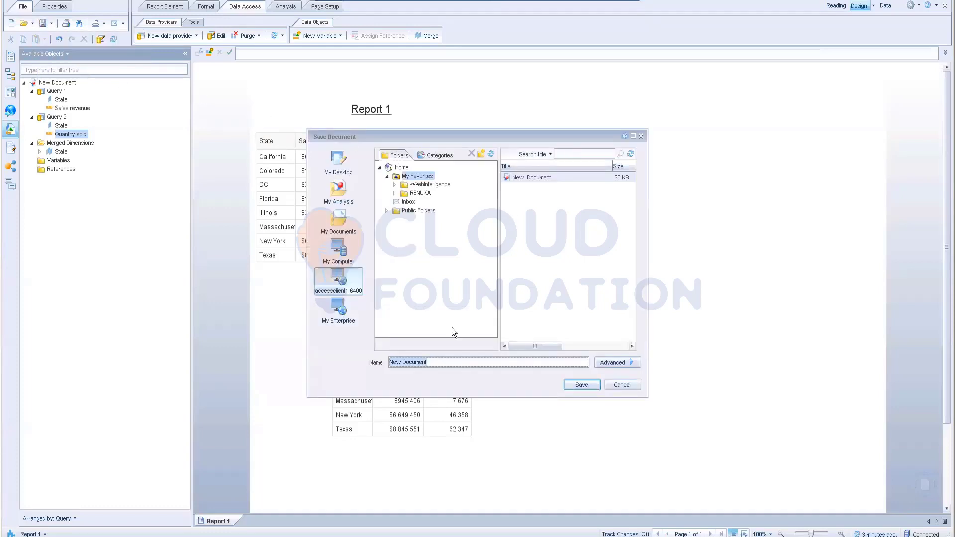
pyautogui.write('Activity Multi Dataprovider')
pyautogui.click(420, 193)
pyautogui.click(581, 386)
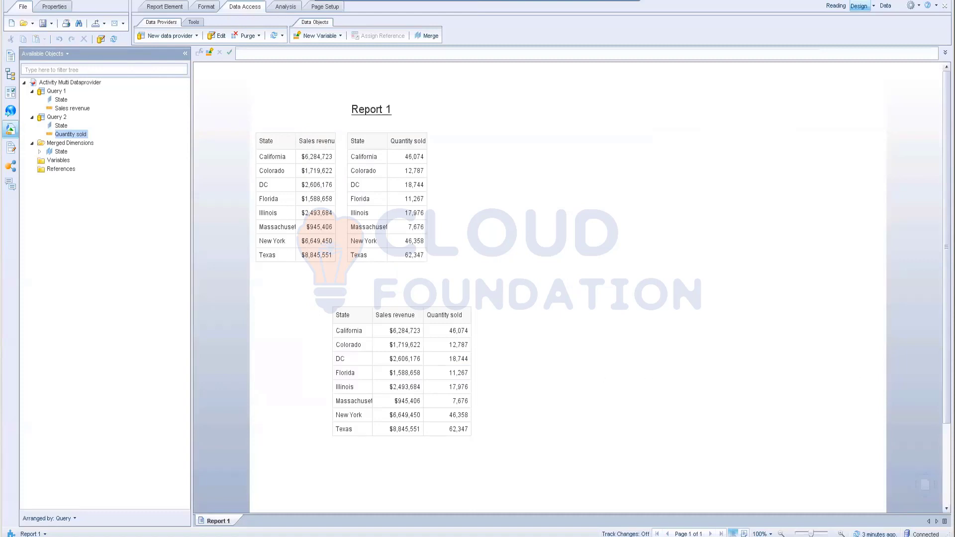
# Step: Switch to the labact folder in File Explorer and look at the Lab activity5 and Lab6 documents
pyautogui.click(914, 5)
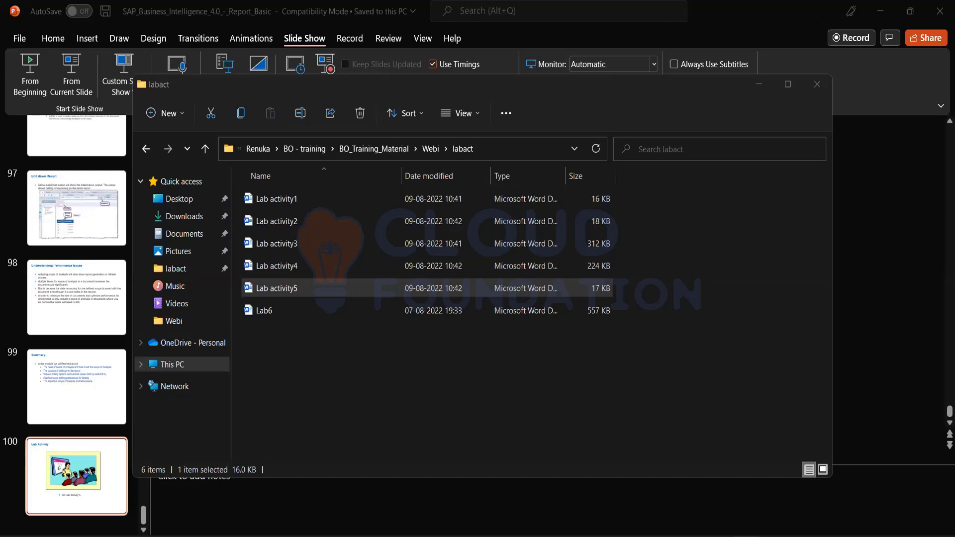
pyautogui.click(254, 288)
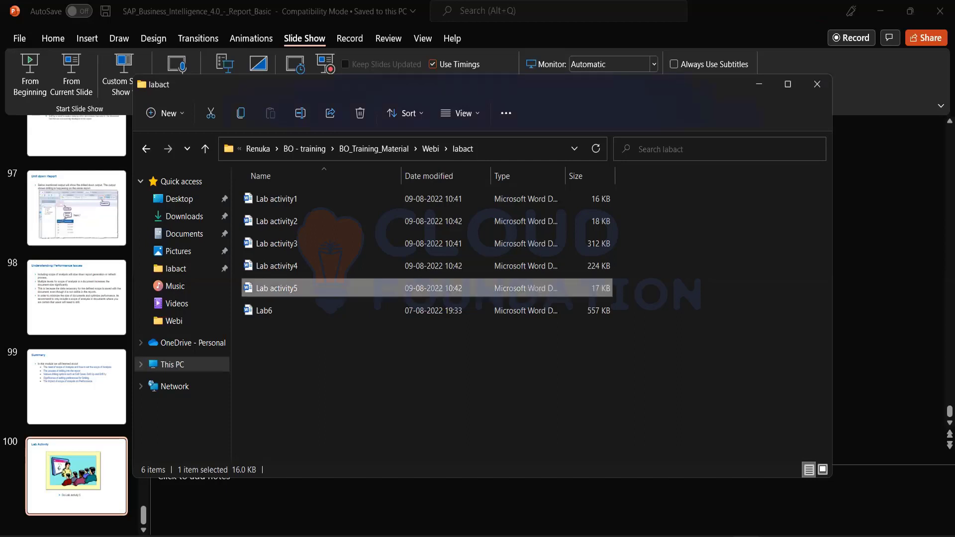
pyautogui.click(273, 309)
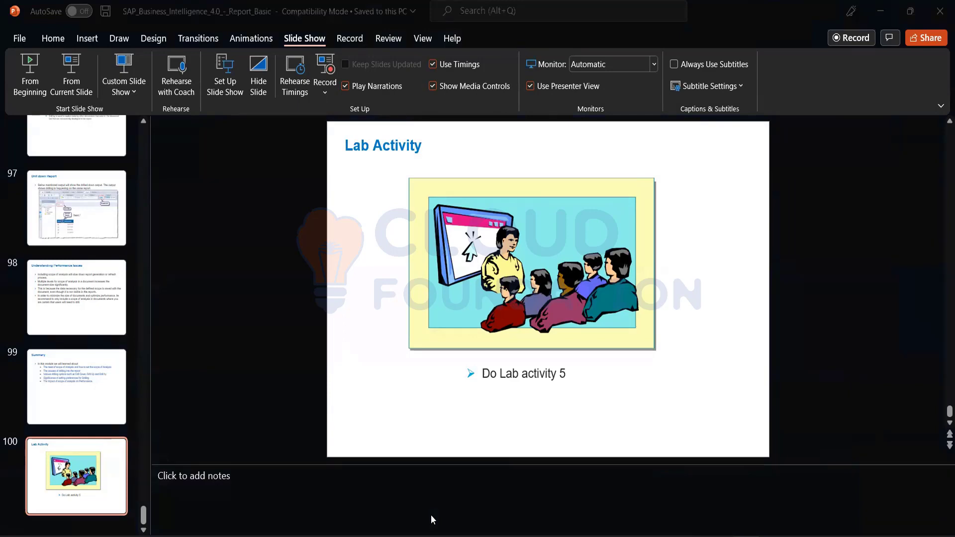
# Step: Switch to the Lab activity4 document in Word and review the Activity 2 Formatting Charts instructions
pyautogui.hotkey('alt', 'Tab')
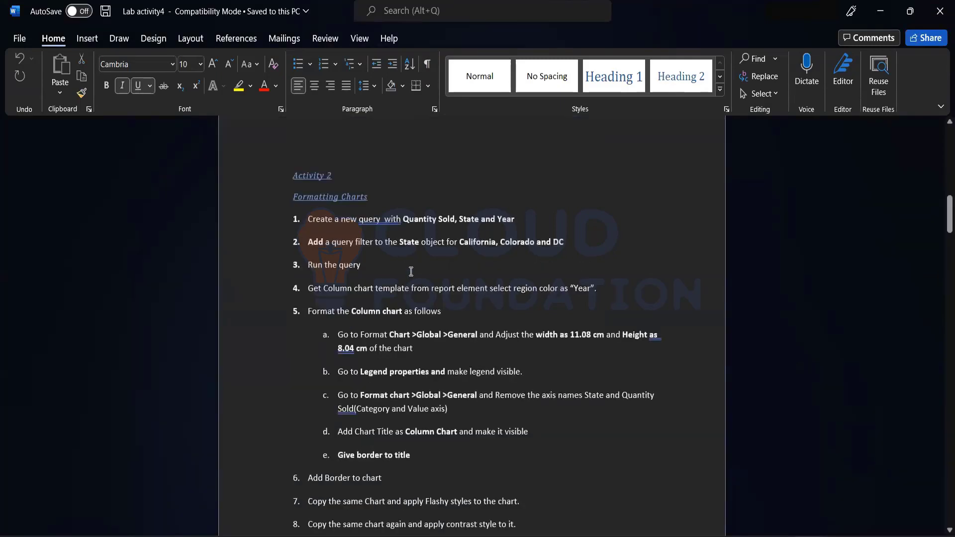
pyautogui.moveTo(376, 199); pyautogui.dragTo(294, 175)
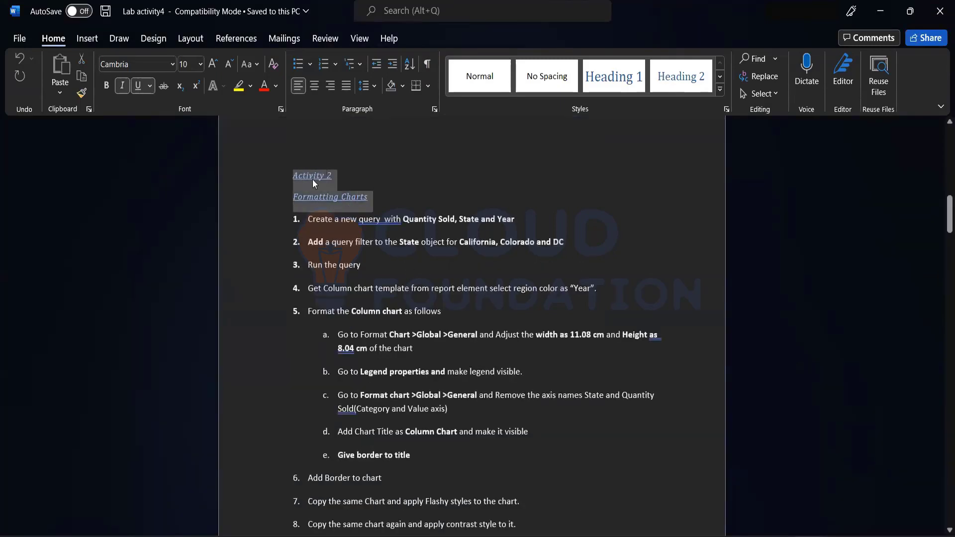
pyautogui.click(584, 248)
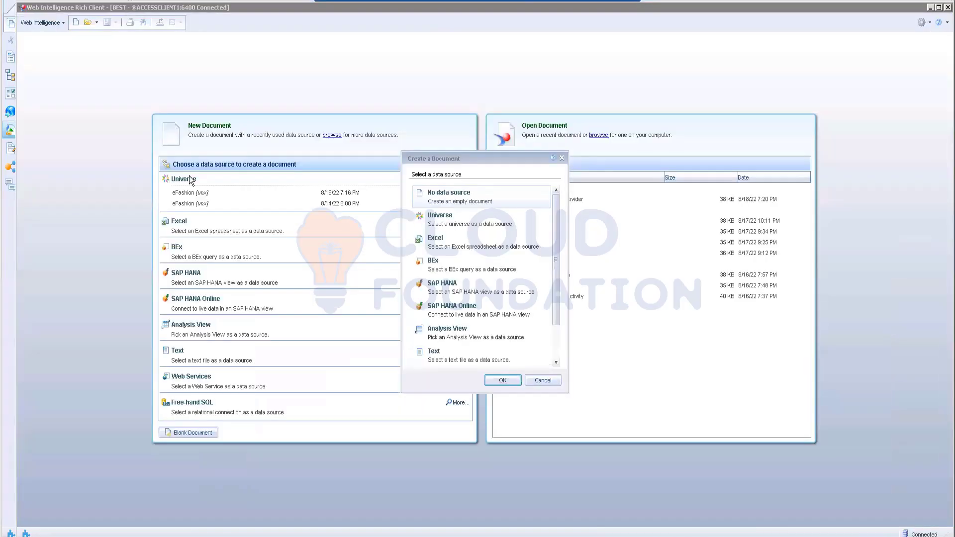
# Step: Create a document from the eFashion universe with Year, State and Quantity sold as result objects
pyautogui.click(542, 380)
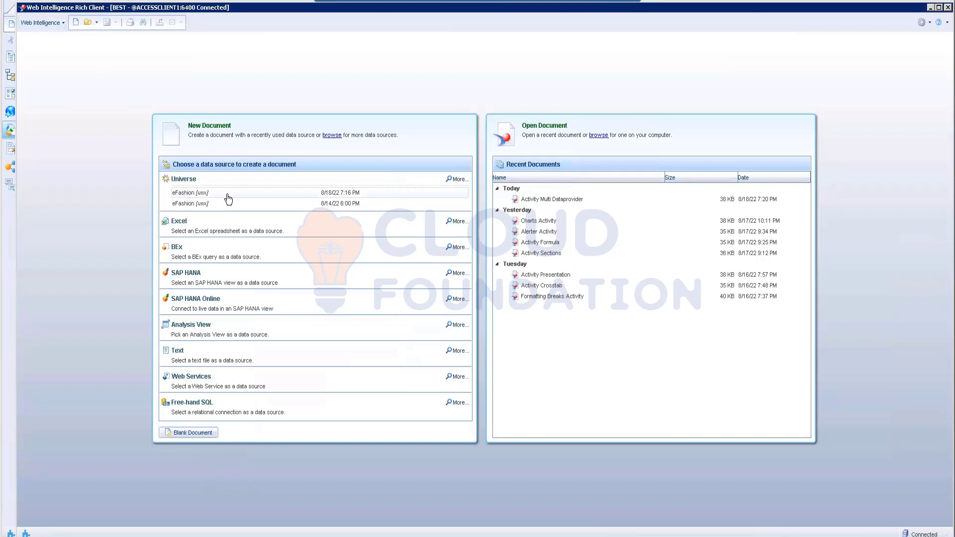
pyautogui.click(328, 193)
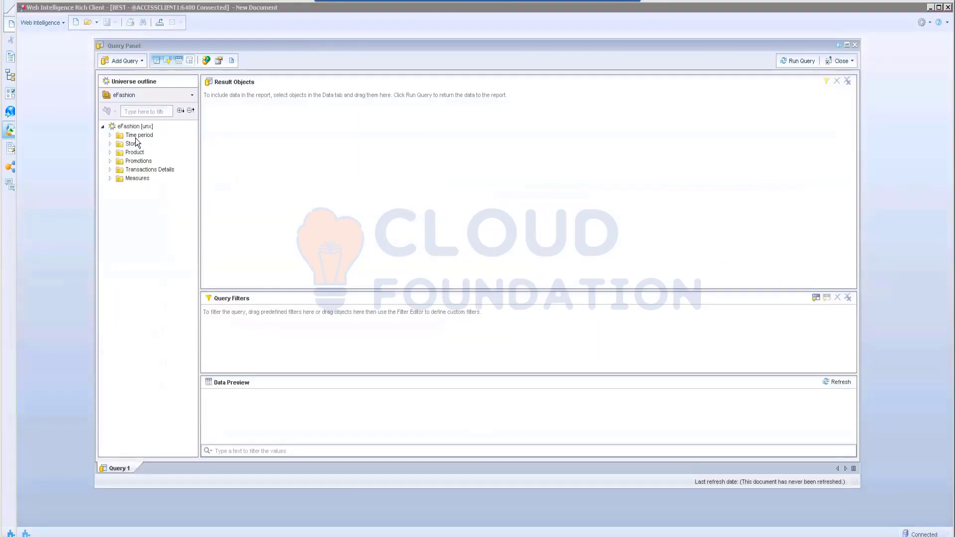
pyautogui.click(111, 136)
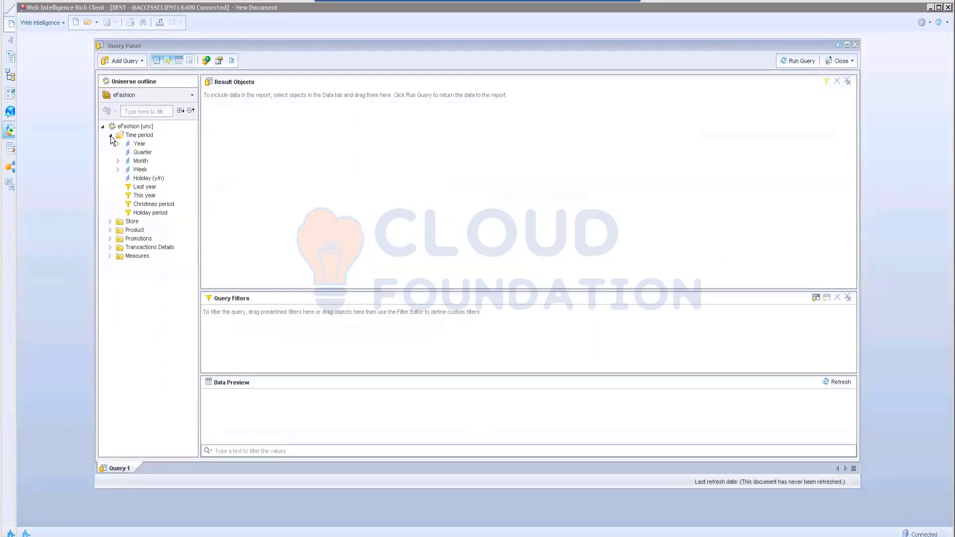
pyautogui.doubleClick(139, 143)
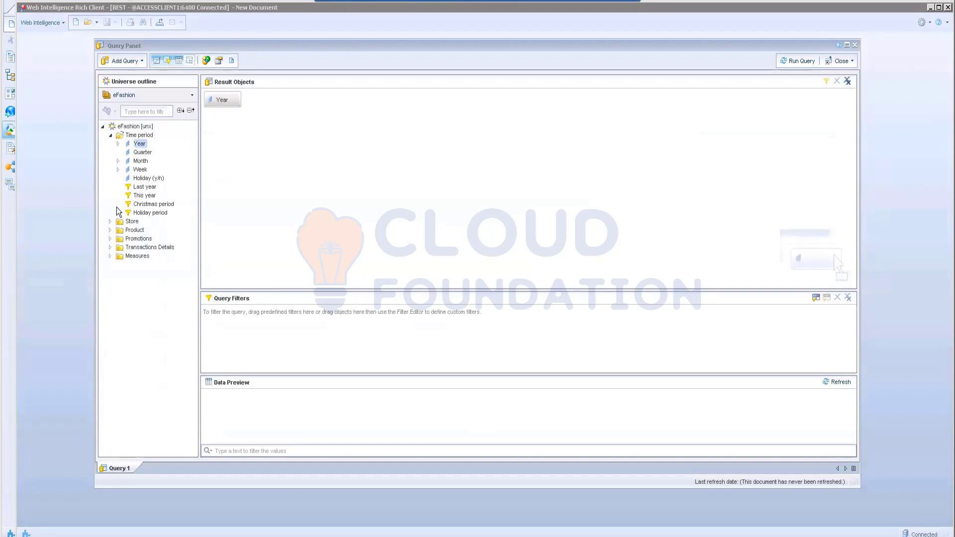
pyautogui.click(110, 222)
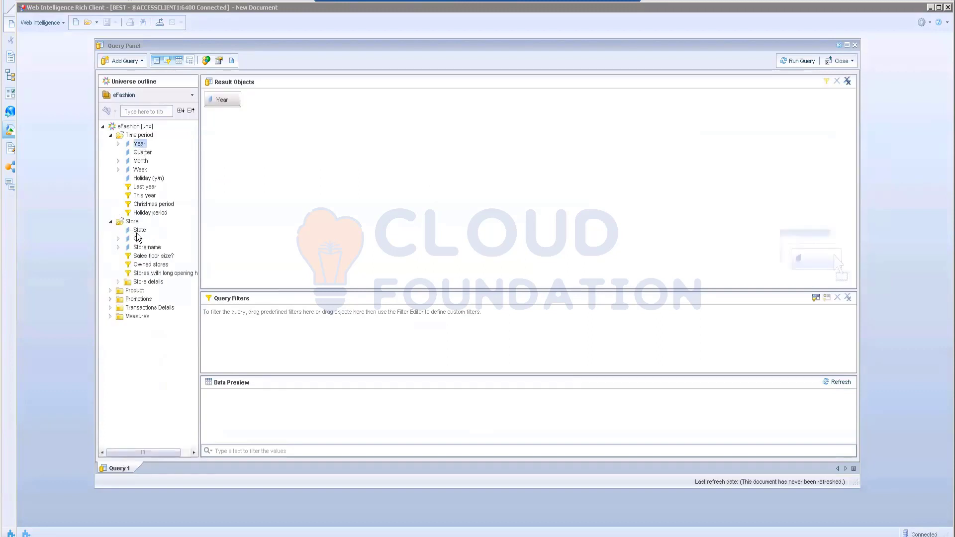
pyautogui.doubleClick(139, 231)
pyautogui.click(110, 317)
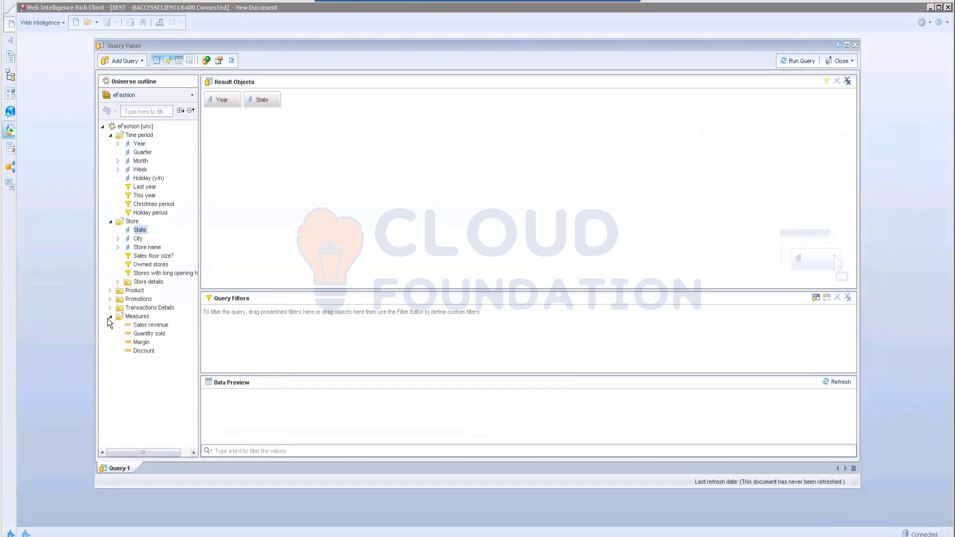
pyautogui.doubleClick(148, 334)
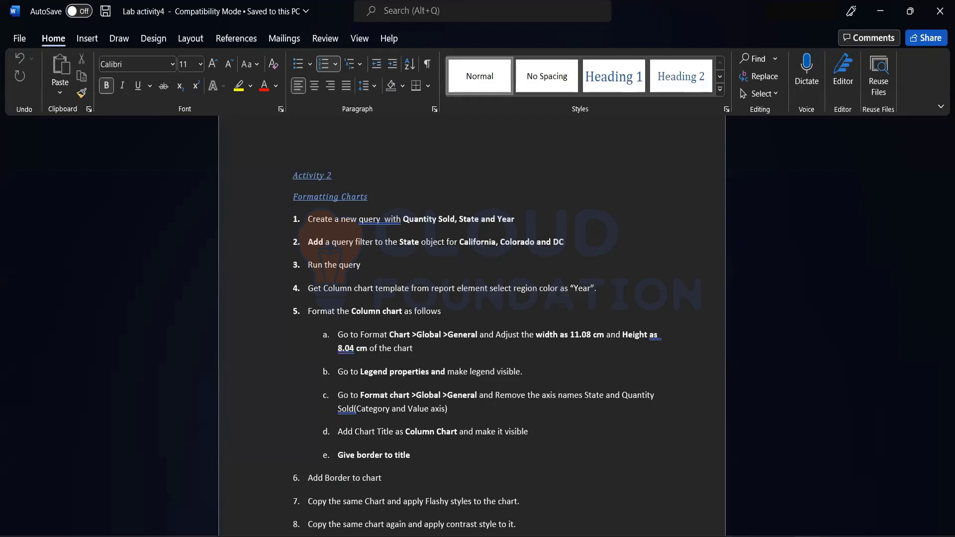
# Step: Filter the query on State in list California, Colorado and DC, and run it
pyautogui.hotkey('alt', 'Tab')
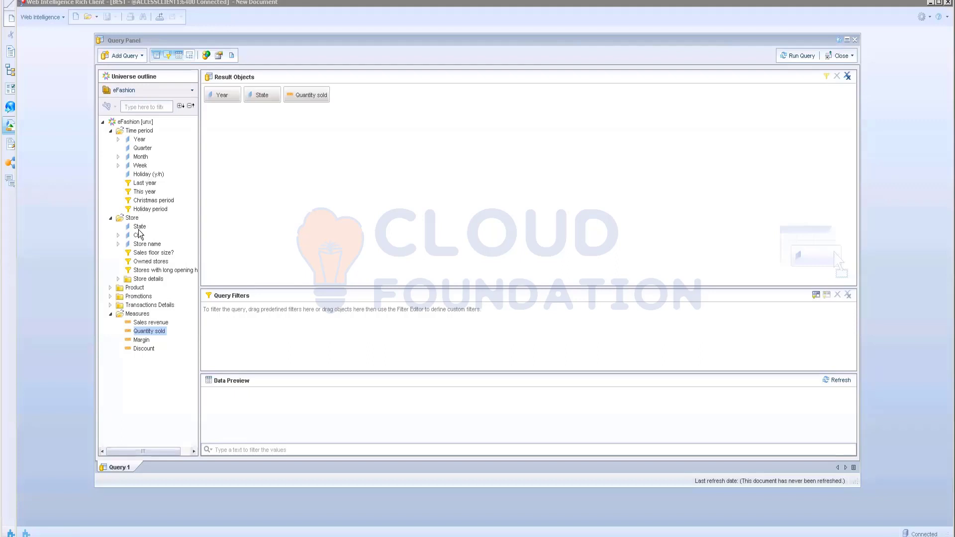
pyautogui.moveTo(139, 226); pyautogui.dragTo(257, 317)
pyautogui.click(365, 315)
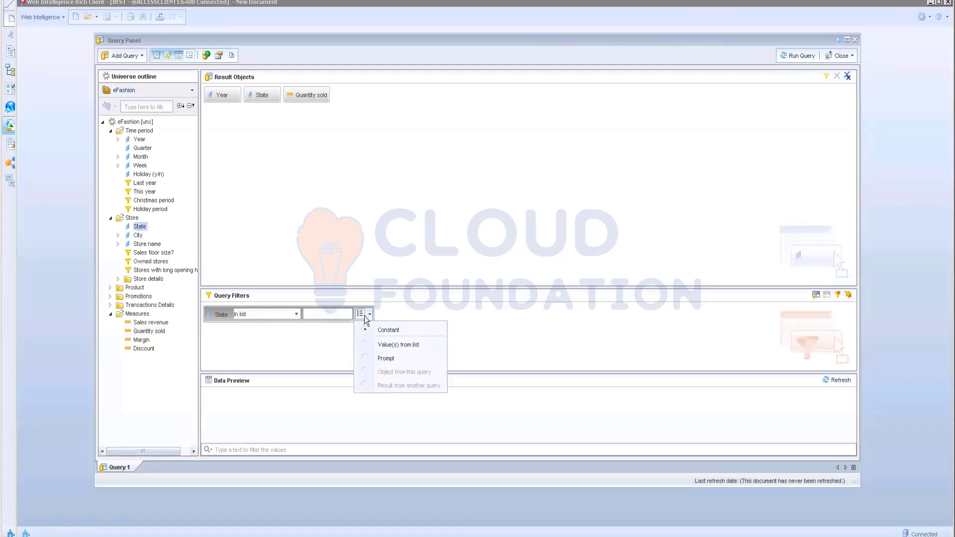
pyautogui.click(385, 345)
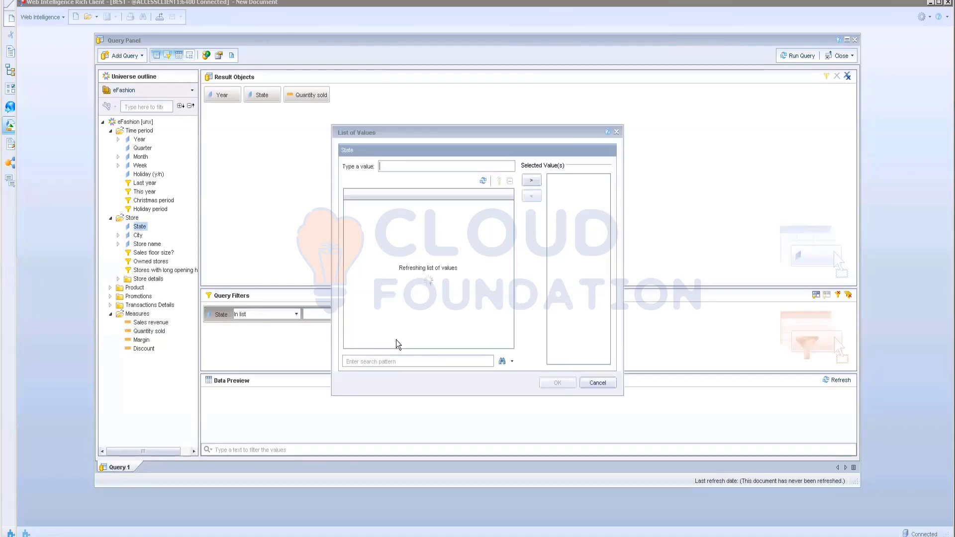
pyautogui.click(354, 205)
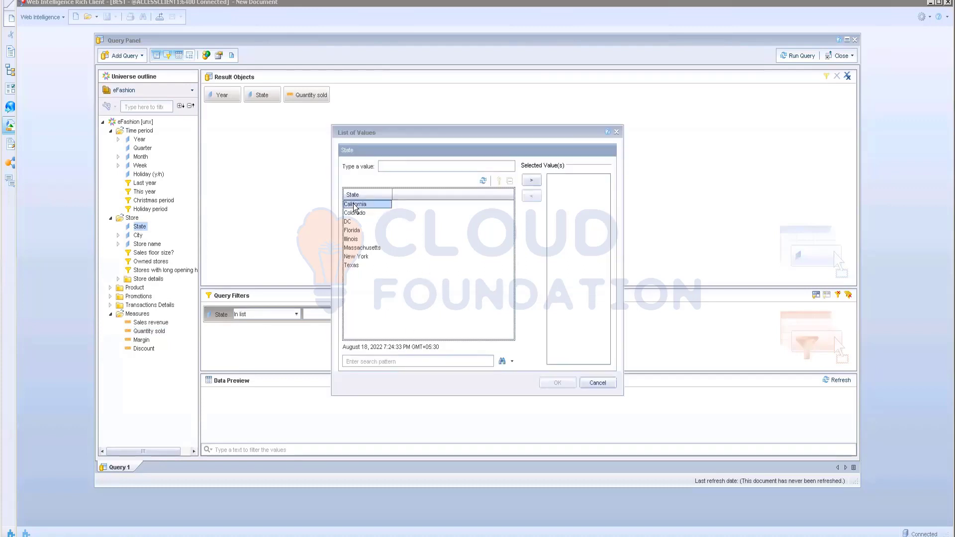
pyautogui.keyDown('shift'); pyautogui.click(348, 221); pyautogui.keyUp('shift')
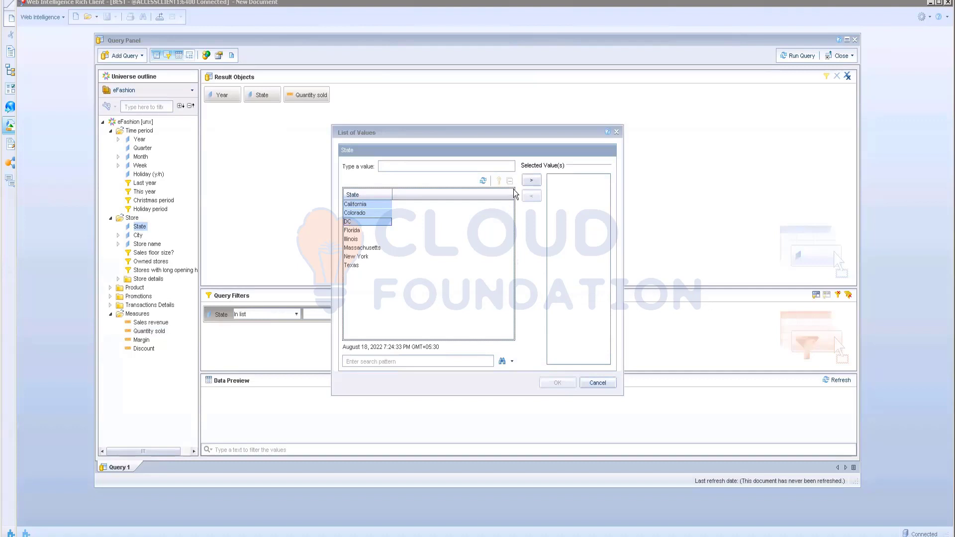
pyautogui.click(530, 180)
pyautogui.click(556, 382)
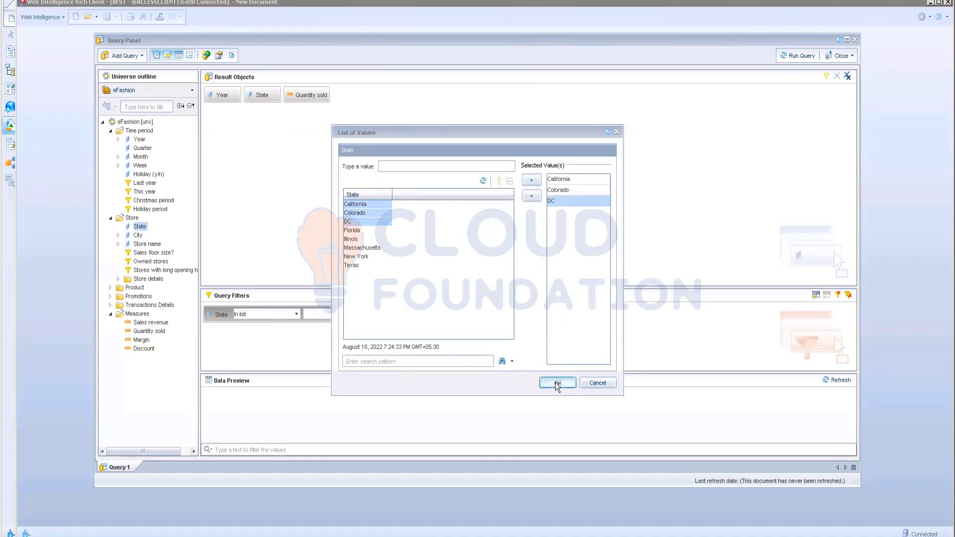
pyautogui.click(794, 56)
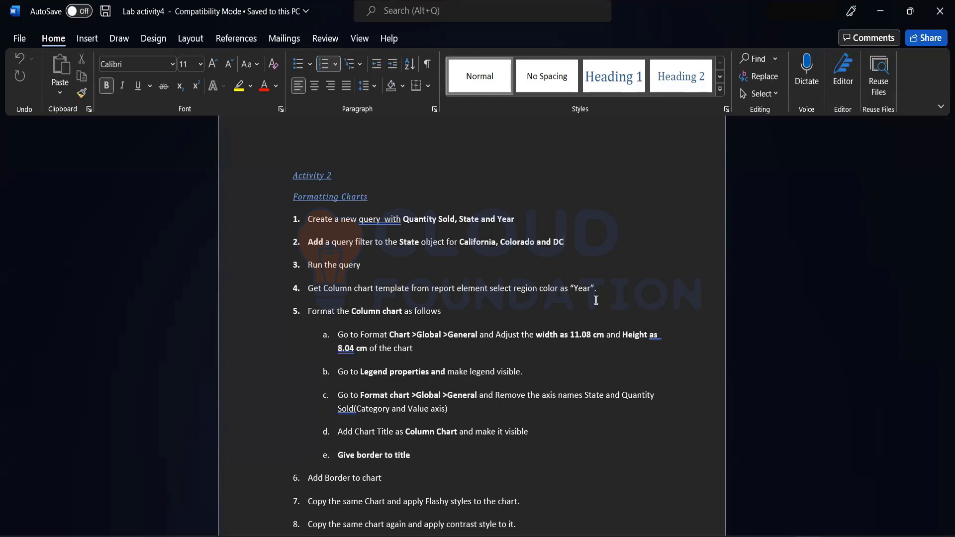
# Step: Examine the remaining formatting steps and the sample column charts in the Lab activity4 document
pyautogui.scroll(-10, 596, 300)
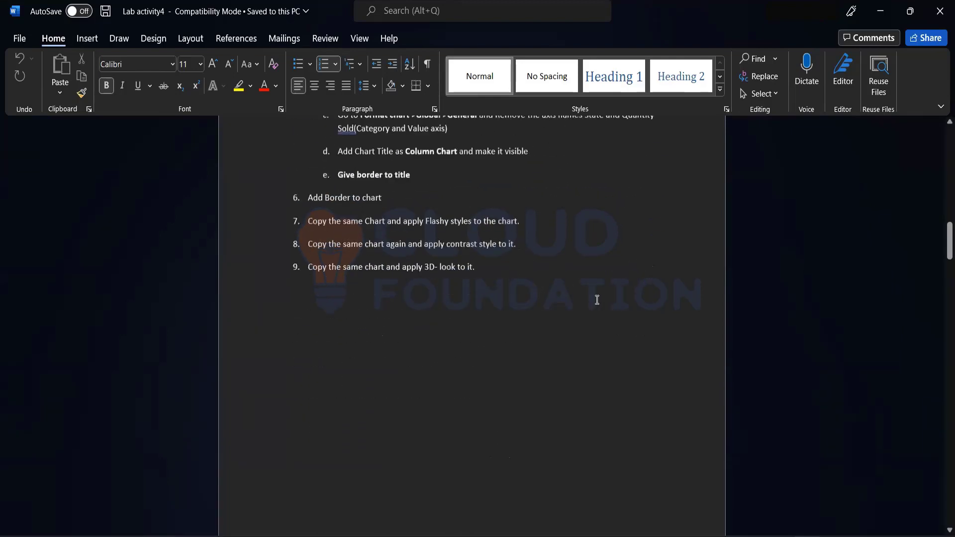
pyautogui.scroll(-3, 596, 300)
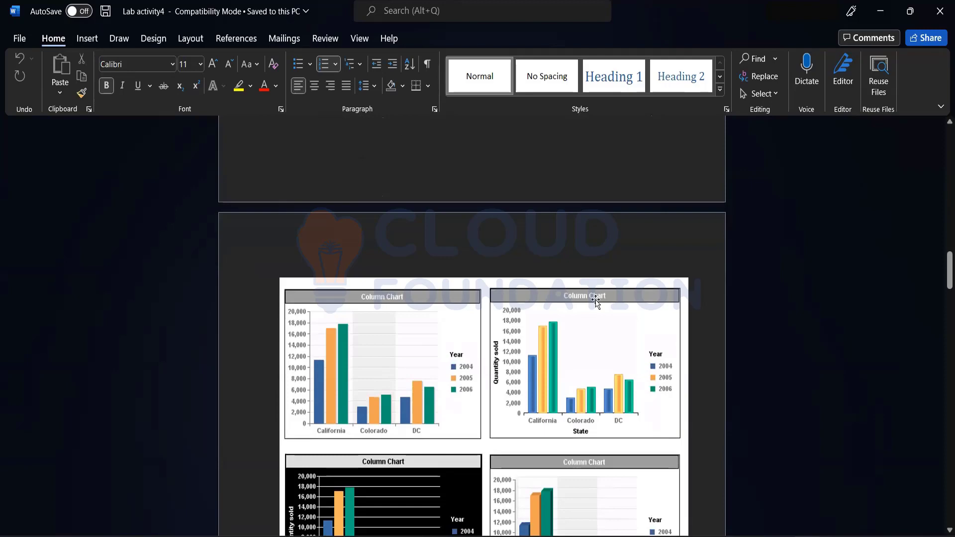
pyautogui.scroll(6, 596, 300)
pyautogui.scroll(6, 597, 300)
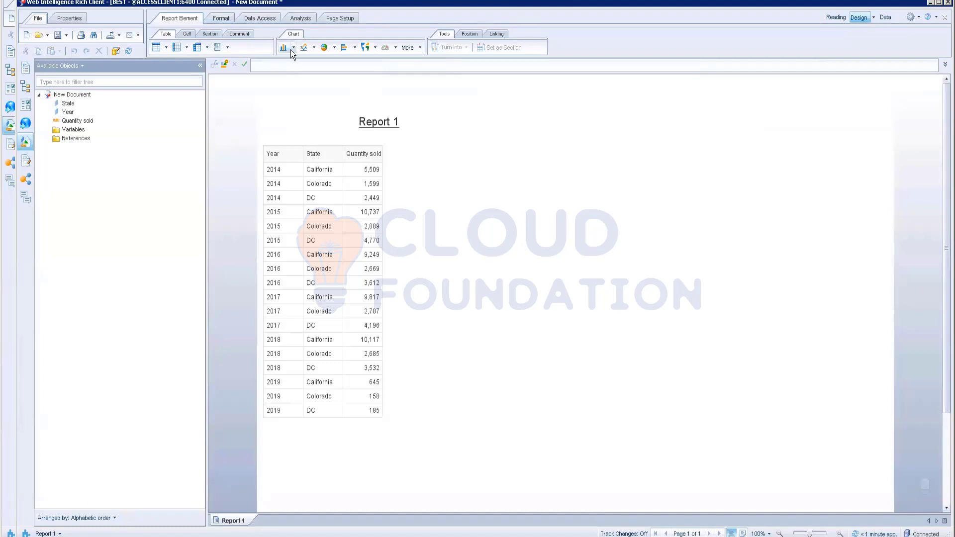
pyautogui.click(293, 48)
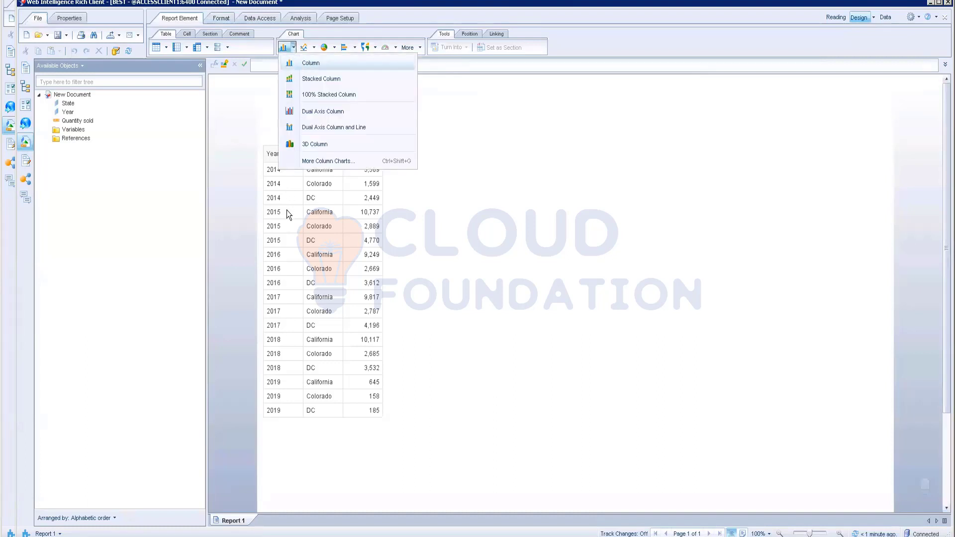
pyautogui.click(287, 226)
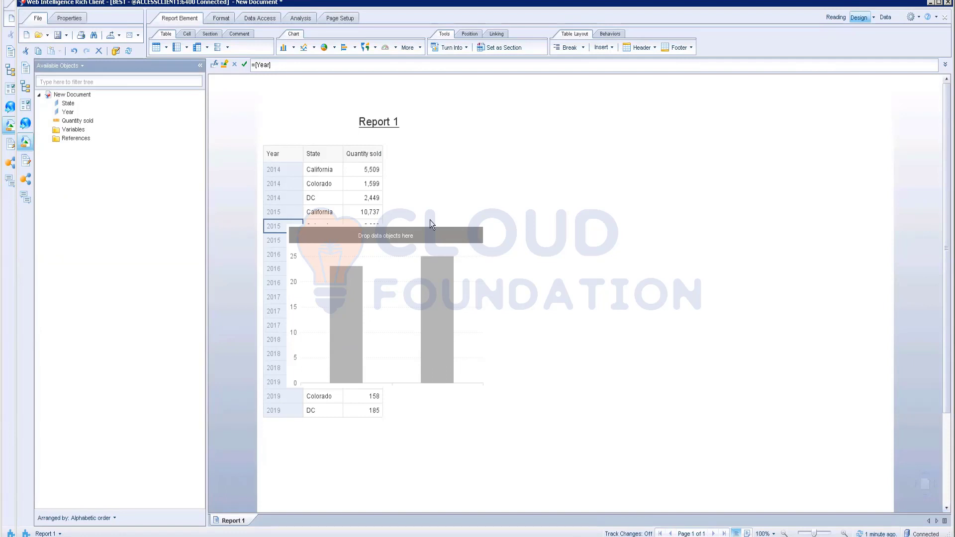
pyautogui.click(402, 235)
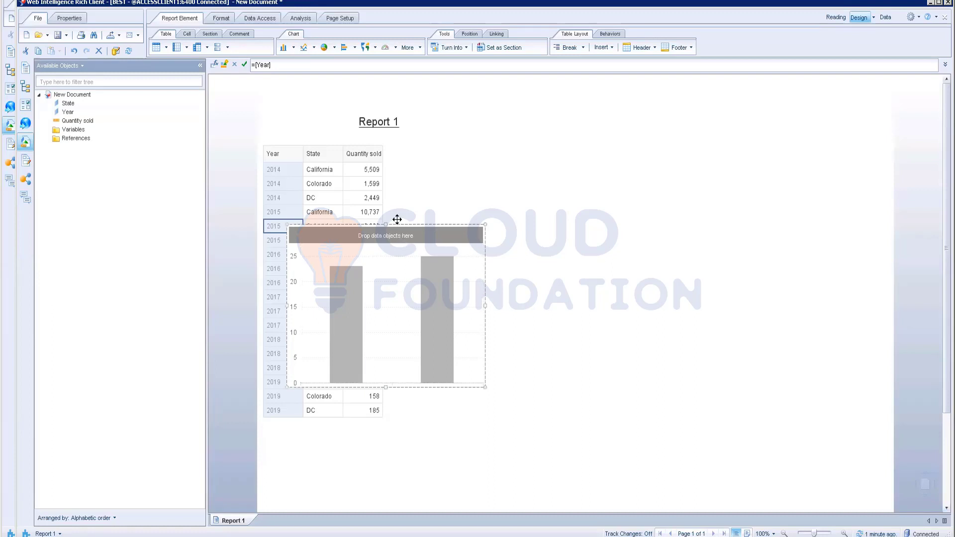
pyautogui.press('Delete')
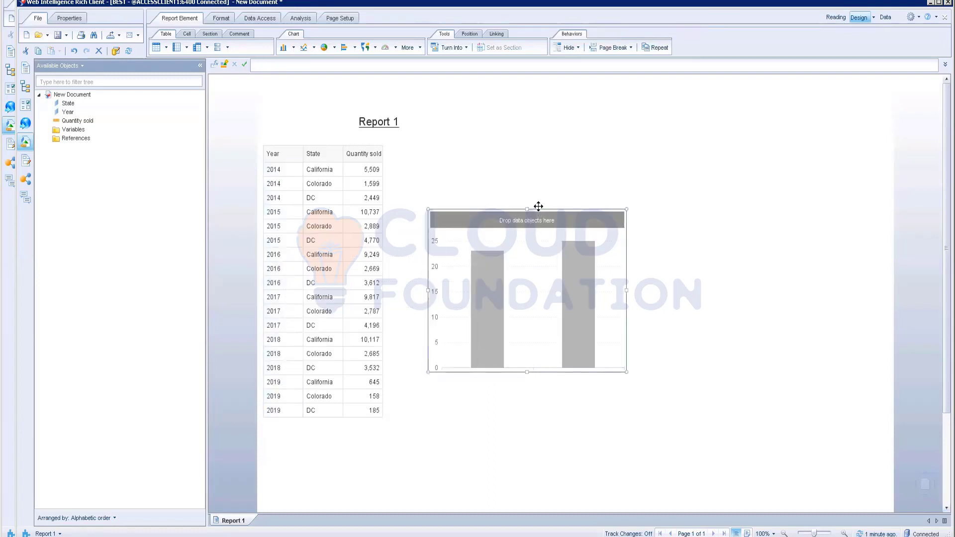
# Step: Turn the Year, State and Quantity sold table into a column chart and shift it slightly right below the report title
pyautogui.click(363, 153)
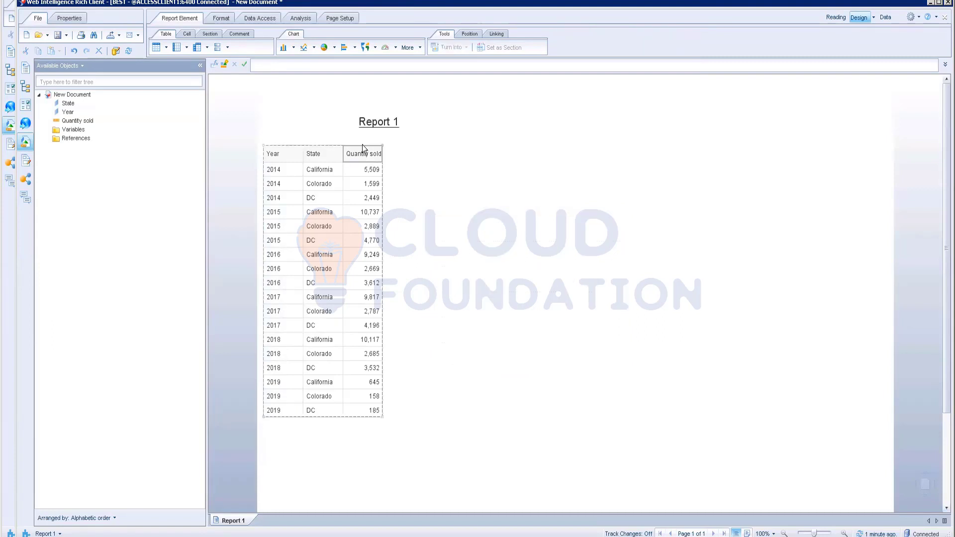
pyautogui.rightClick(362, 144)
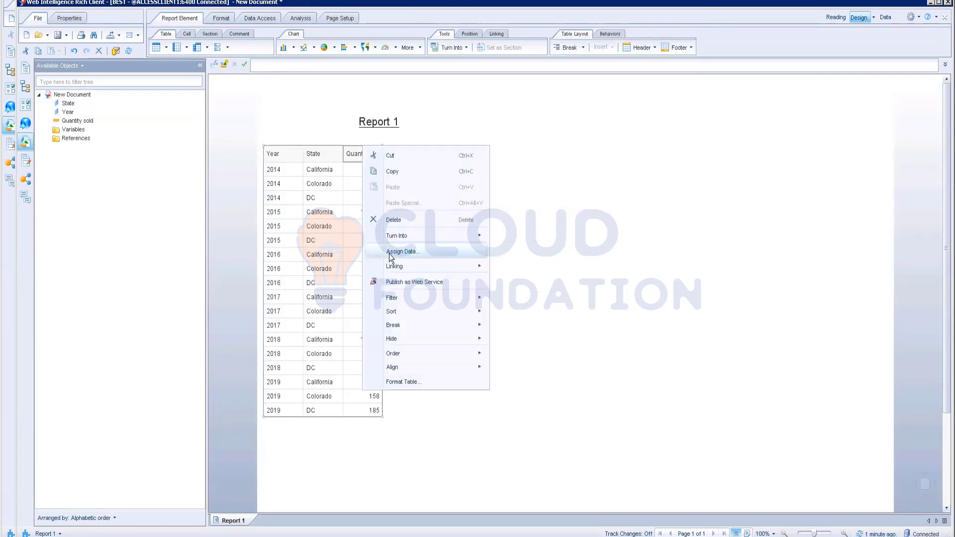
pyautogui.moveTo(398, 240)
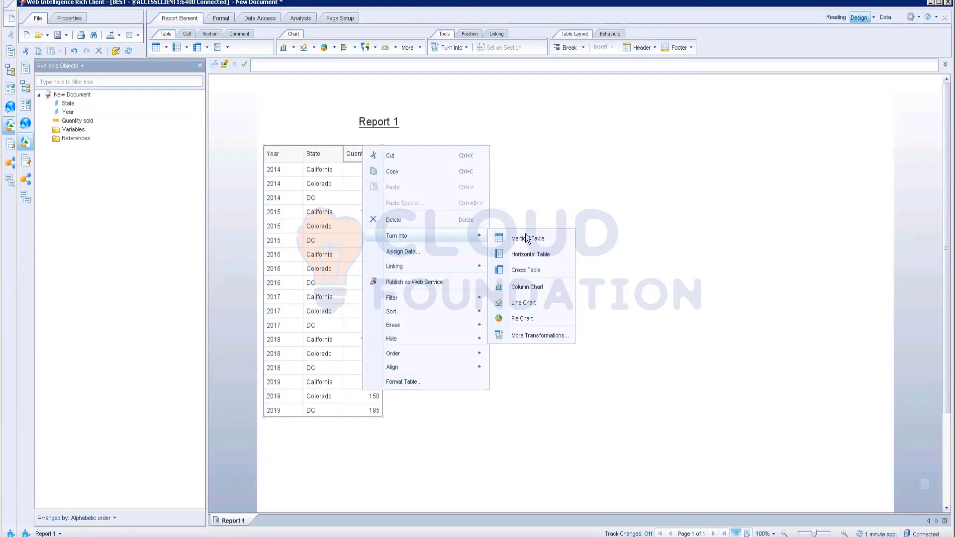
pyautogui.click(533, 292)
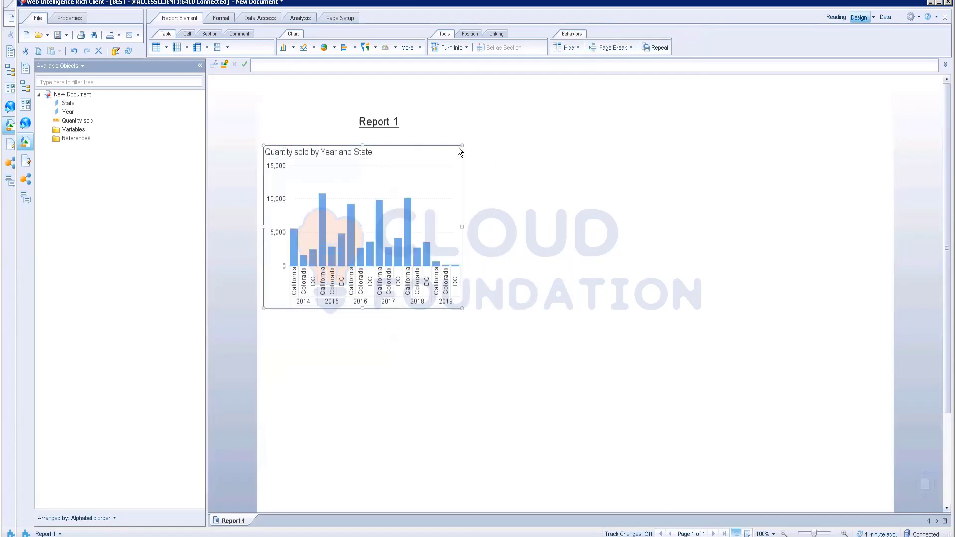
pyautogui.press('Delete')
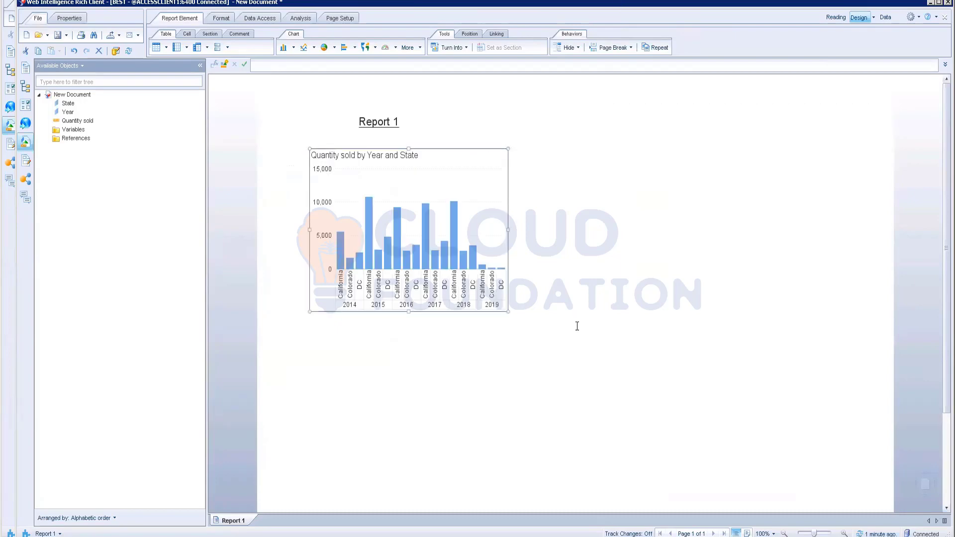
# Step: Assign Year as the column chart's region color and remove Year from the category axis, leaving State
pyautogui.hotkey('alt', 'Tab')
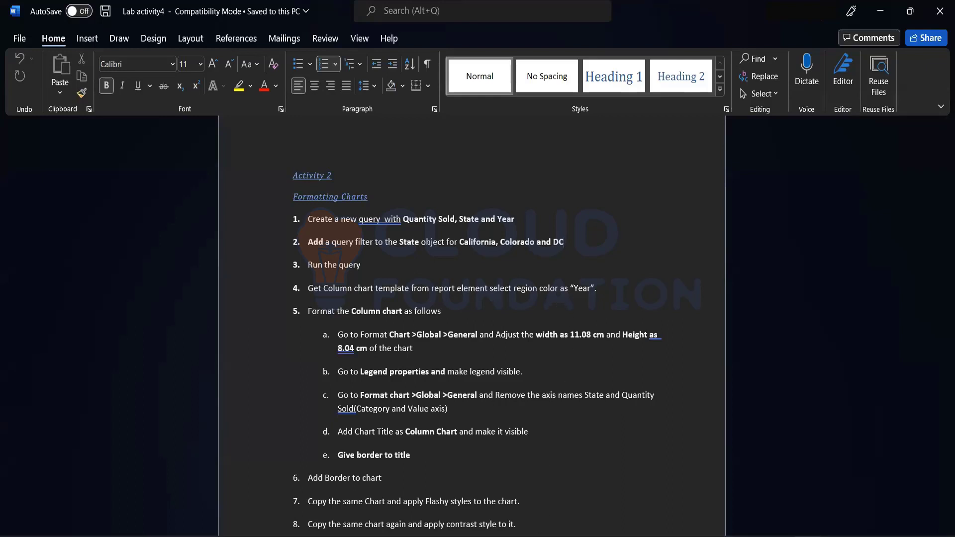
pyautogui.hotkey('alt', 'Tab')
pyautogui.rightClick(436, 147)
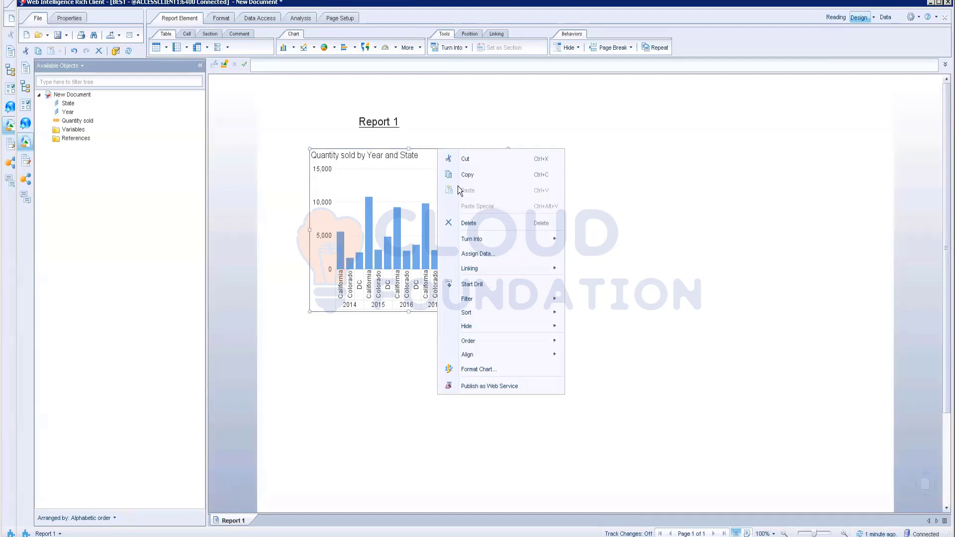
pyautogui.click(472, 253)
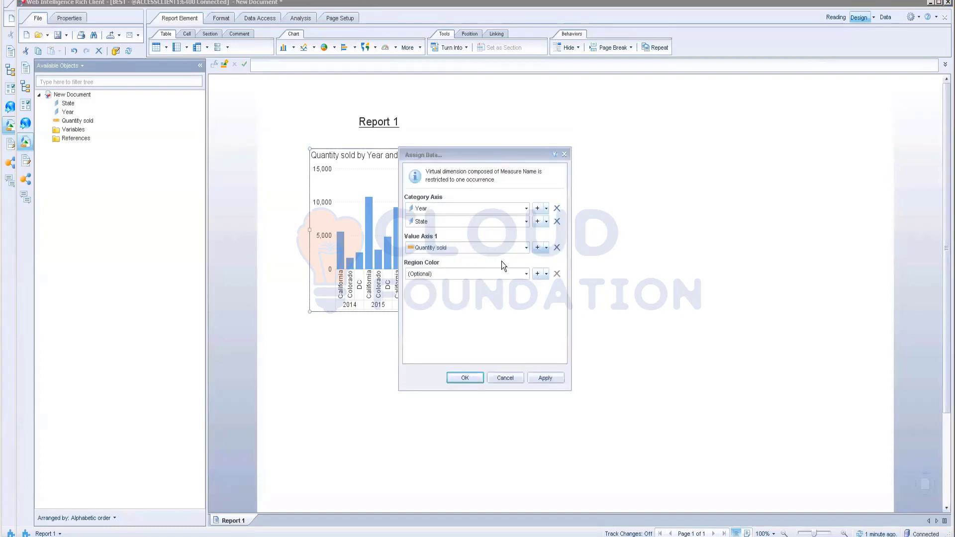
pyautogui.click(527, 274)
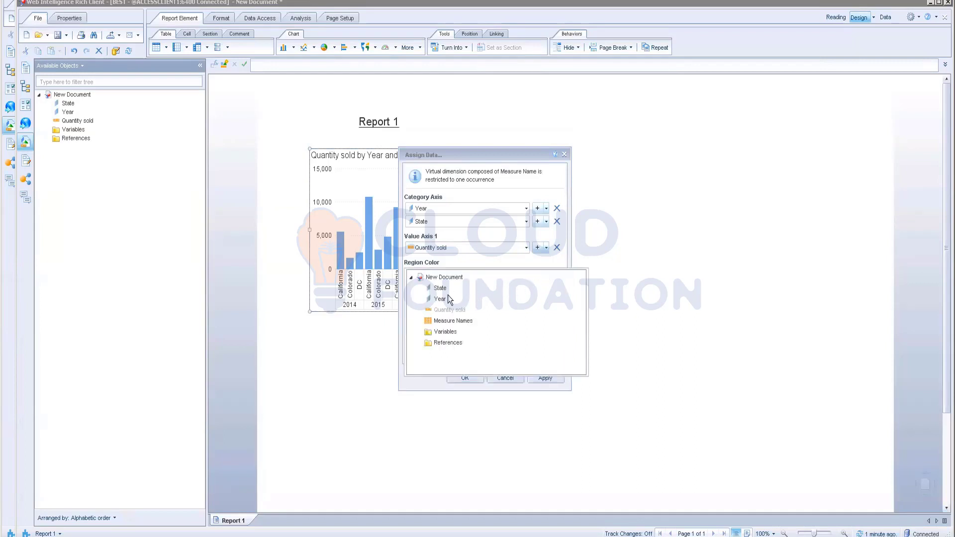
pyautogui.click(442, 297)
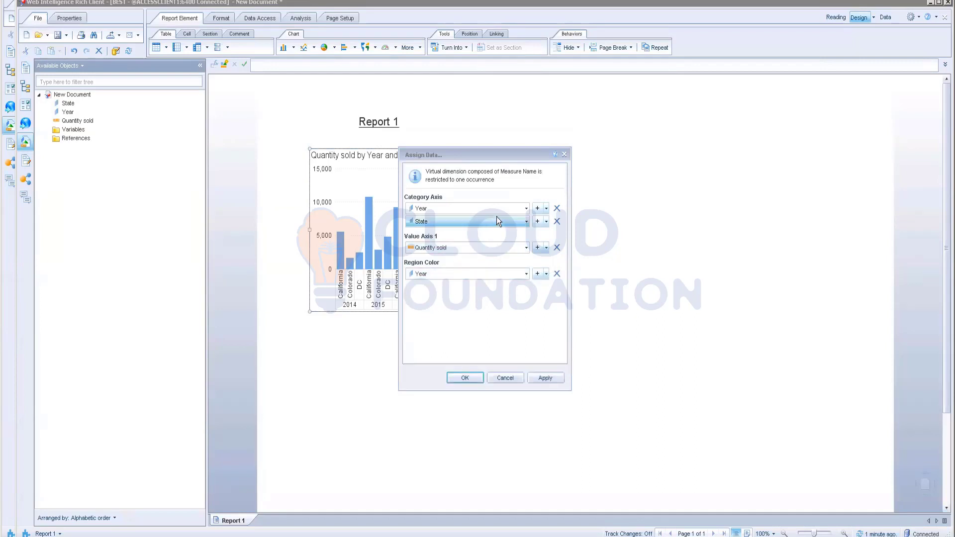
pyautogui.click(557, 208)
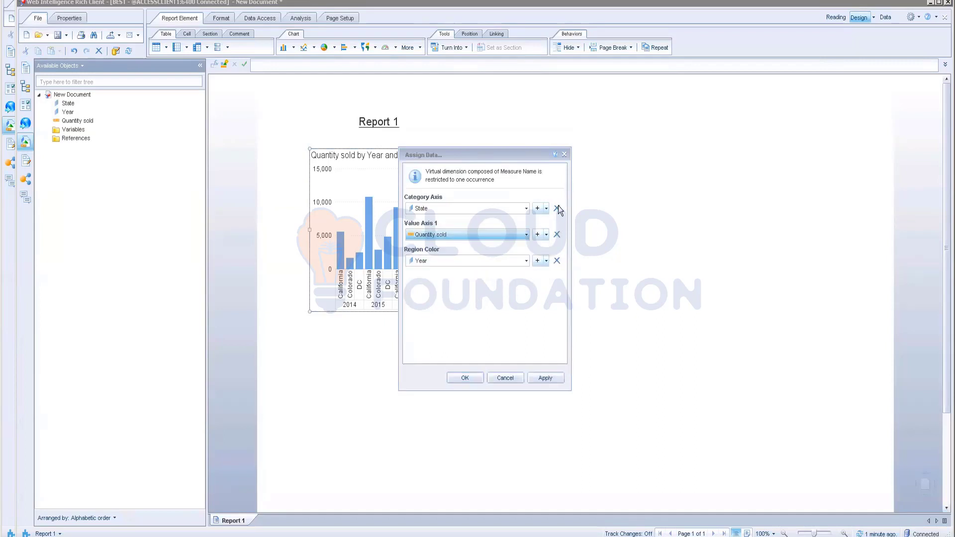
pyautogui.click(469, 377)
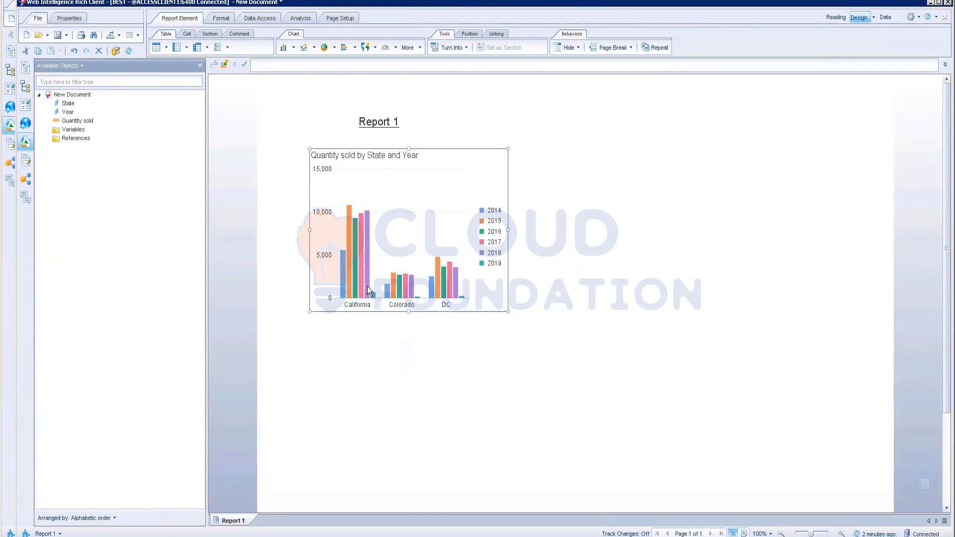
# Step: Open the column chart's format settings and set its width to 11.8 cm
pyautogui.moveTo(401, 285)
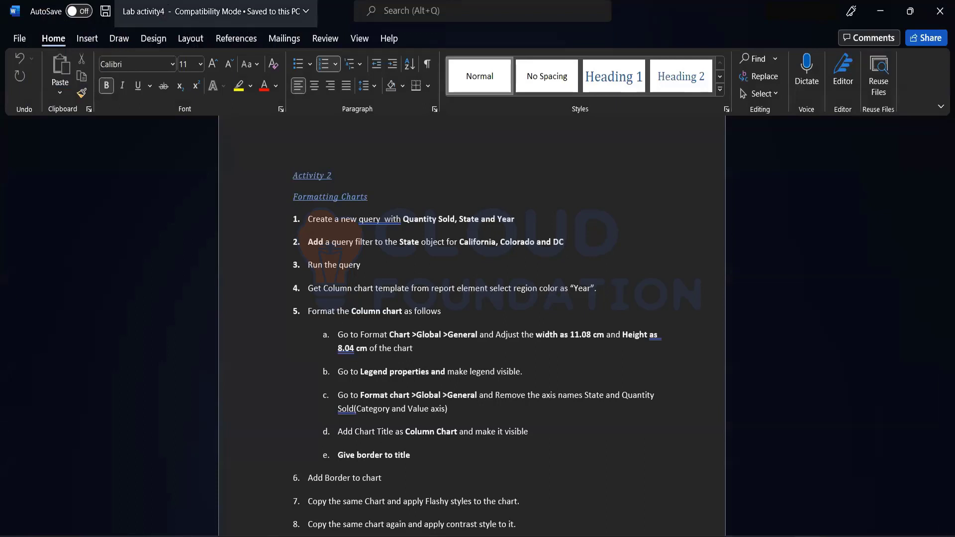
pyautogui.scroll(-1, 428, 320)
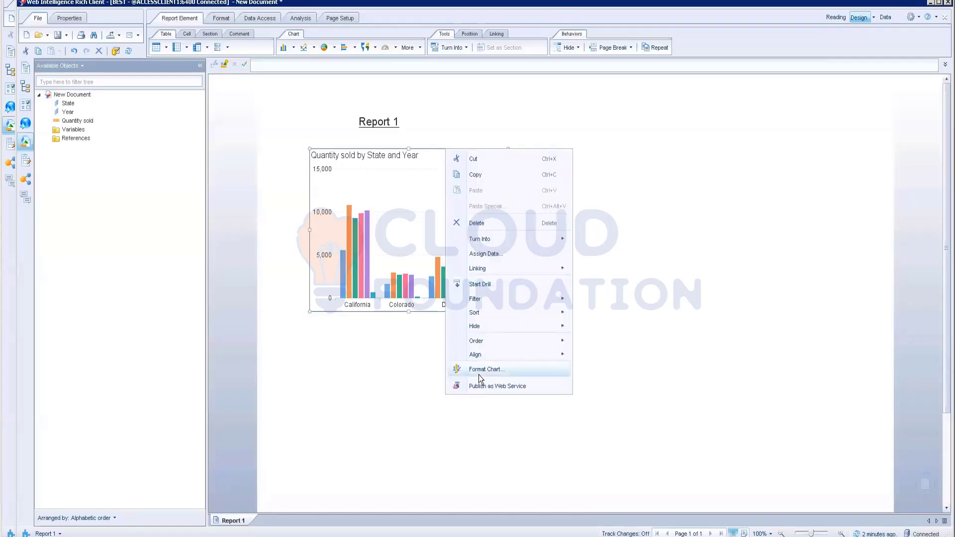
pyautogui.click(478, 371)
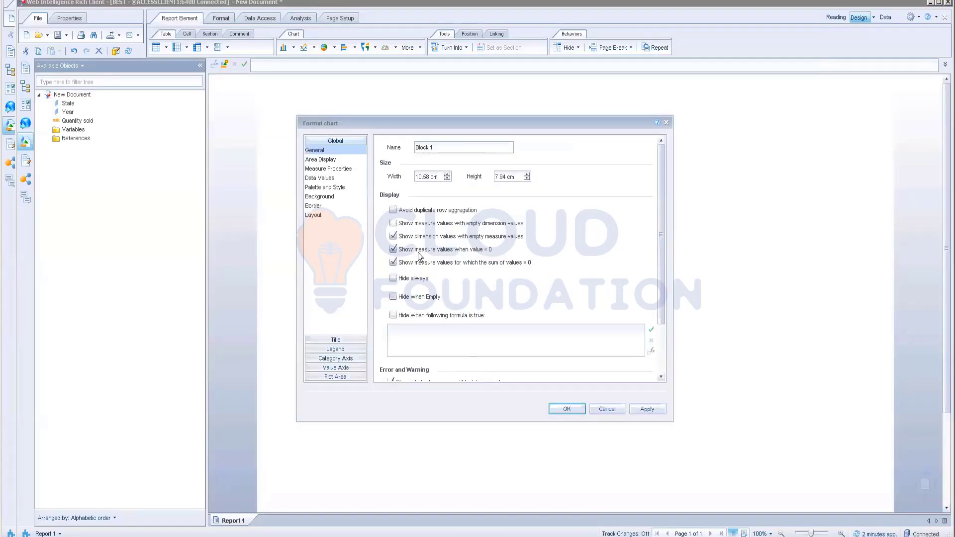
pyautogui.click(432, 178)
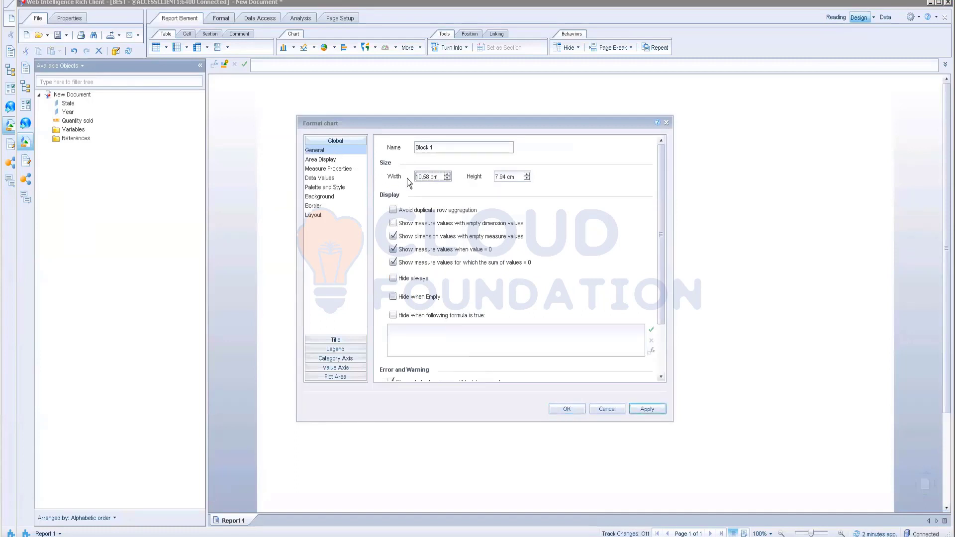
pyautogui.press('Delete')
pyautogui.press('Delete')
pyautogui.press('Delete')
pyautogui.press('Delete')
pyautogui.press('Delete')
pyautogui.write('811.')
# Step: Set the chart's height to 8.4 cm, check it against the Lab activity4 instructions, and apply the size
pyautogui.click(506, 177)
pyautogui.press('BackSpace')
pyautogui.press('BackSpace')
pyautogui.press('BackSpace')
pyautogui.press('BackSpace')
pyautogui.write('8.4')
pyautogui.hotkey('alt', 'Tab')
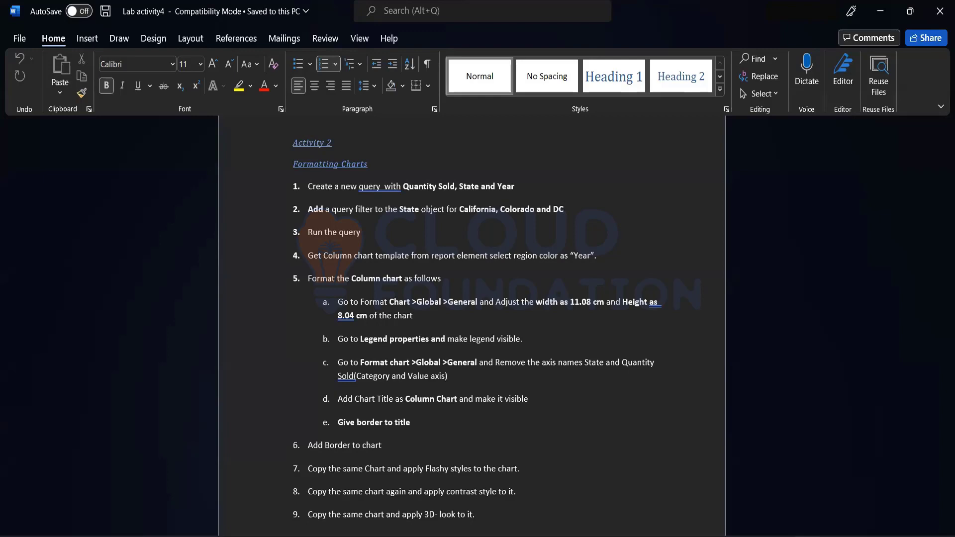
pyautogui.hotkey('alt', 'Tab')
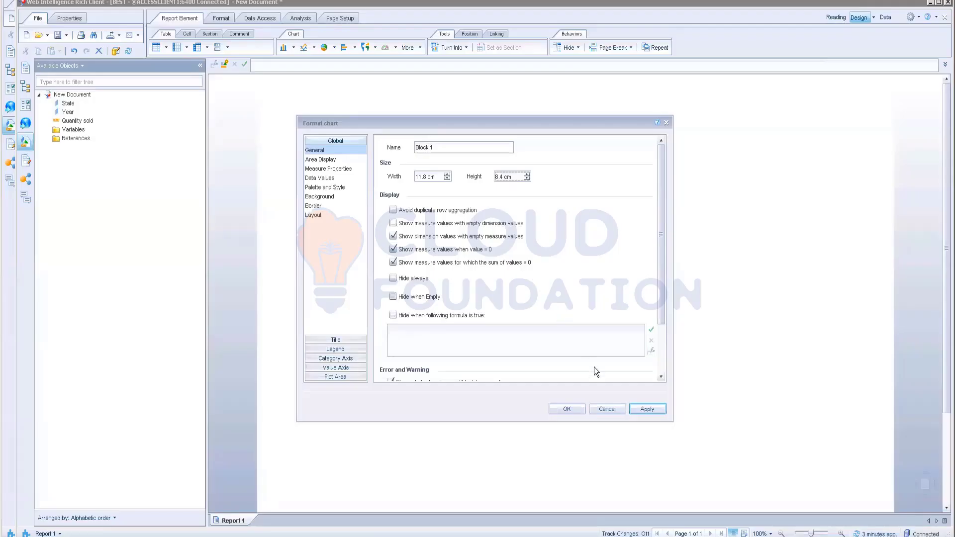
pyautogui.click(645, 410)
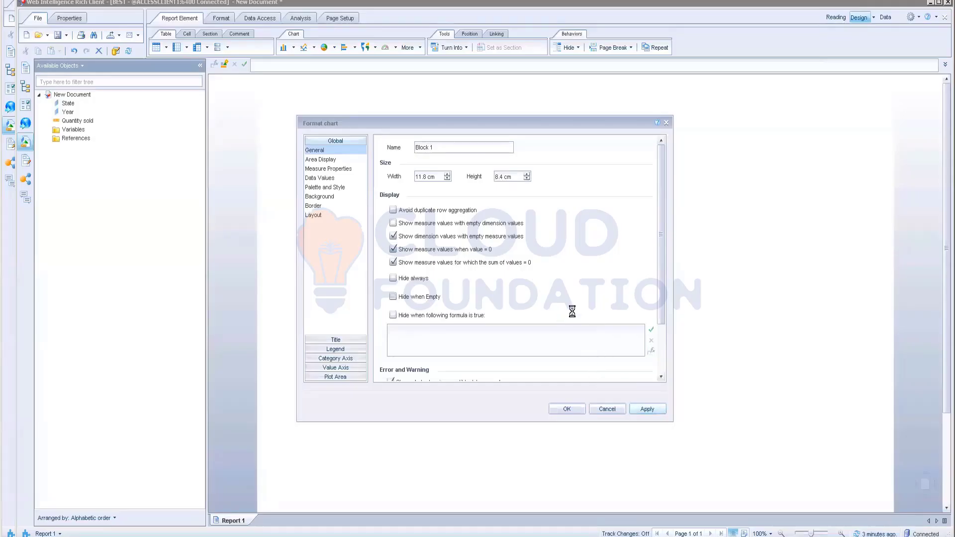
# Step: Examine the chart's legend design and general settings, and reread the legend and axis-name instructions in Lab activity4
pyautogui.click(336, 350)
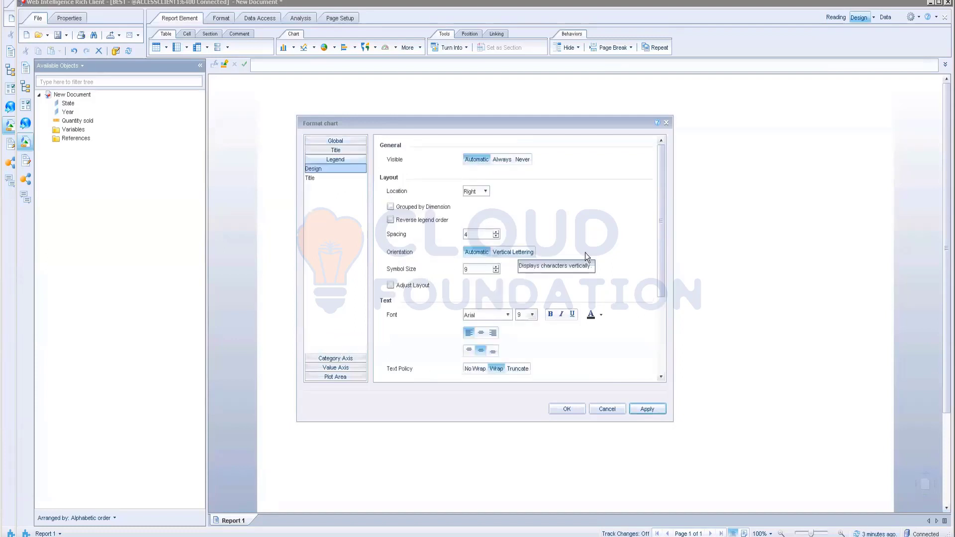
pyautogui.scroll(-3, 595, 264)
pyautogui.scroll(-2, 595, 269)
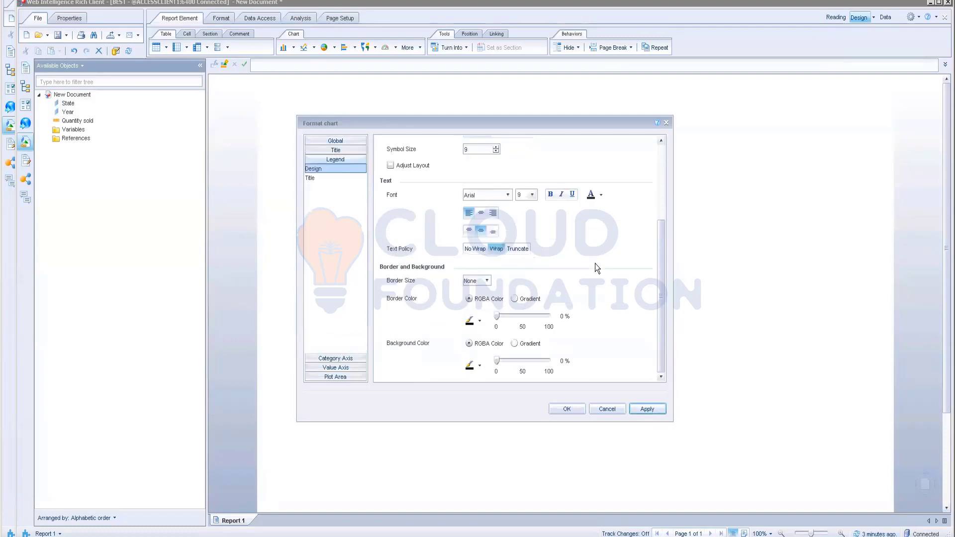
pyautogui.scroll(5, 594, 264)
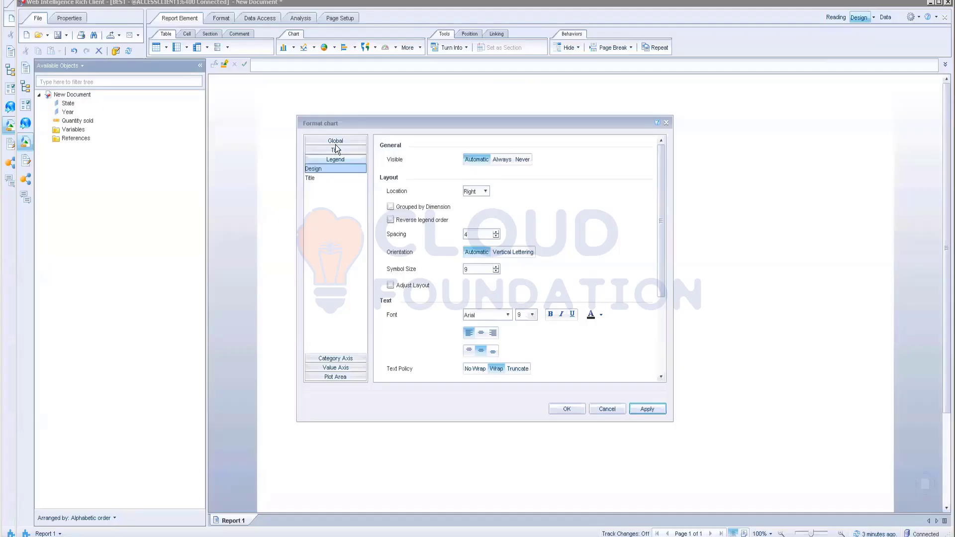
pyautogui.click(335, 140)
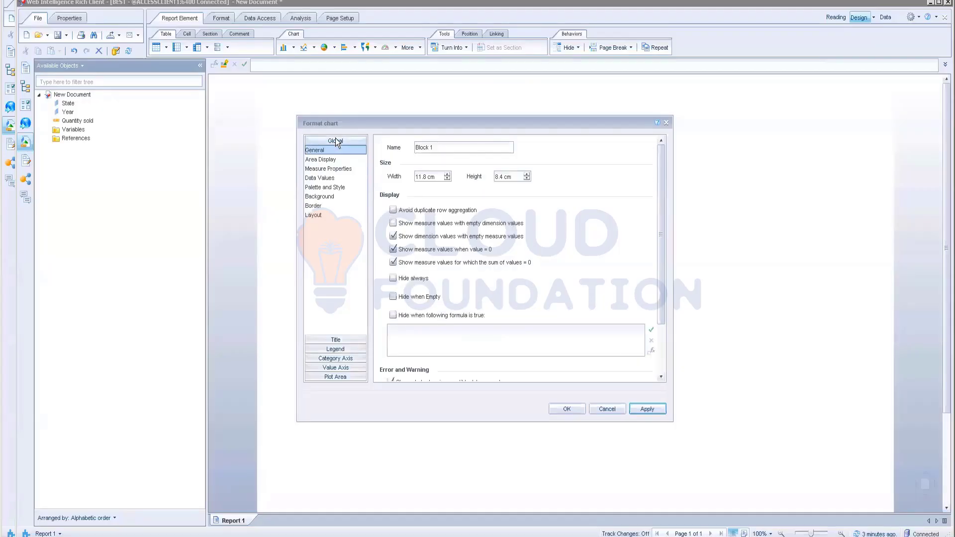
pyautogui.scroll(-3, 563, 274)
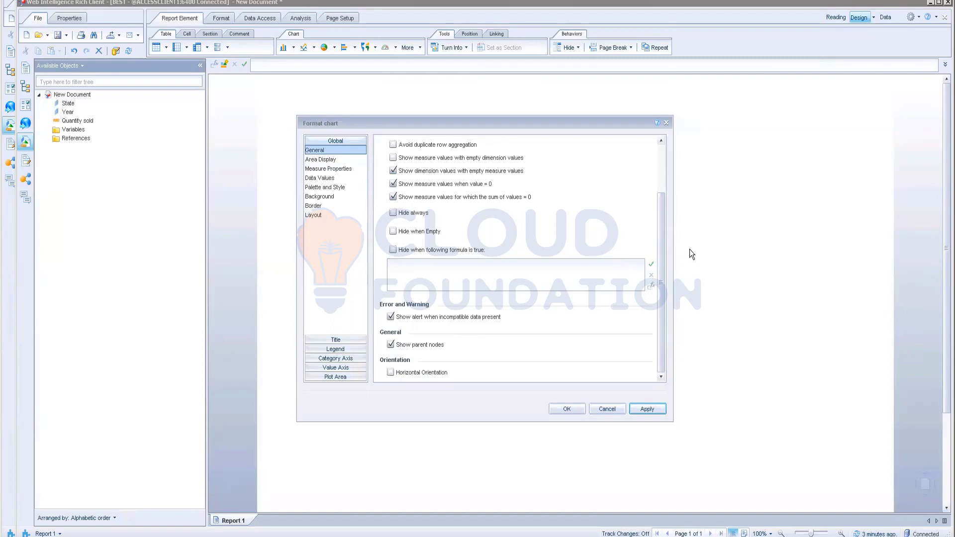
pyautogui.moveTo(662, 252); pyautogui.dragTo(654, 192)
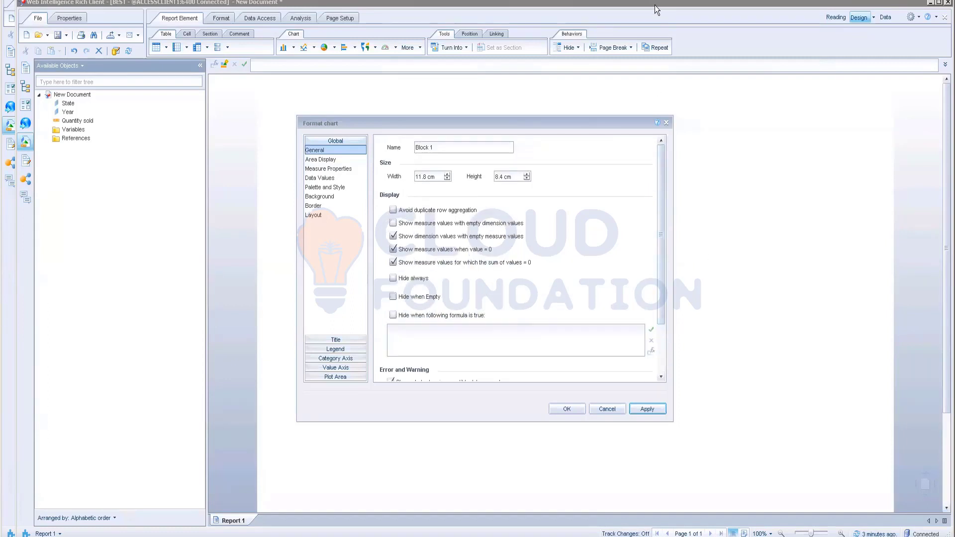
pyautogui.hotkey('alt', 'Tab')
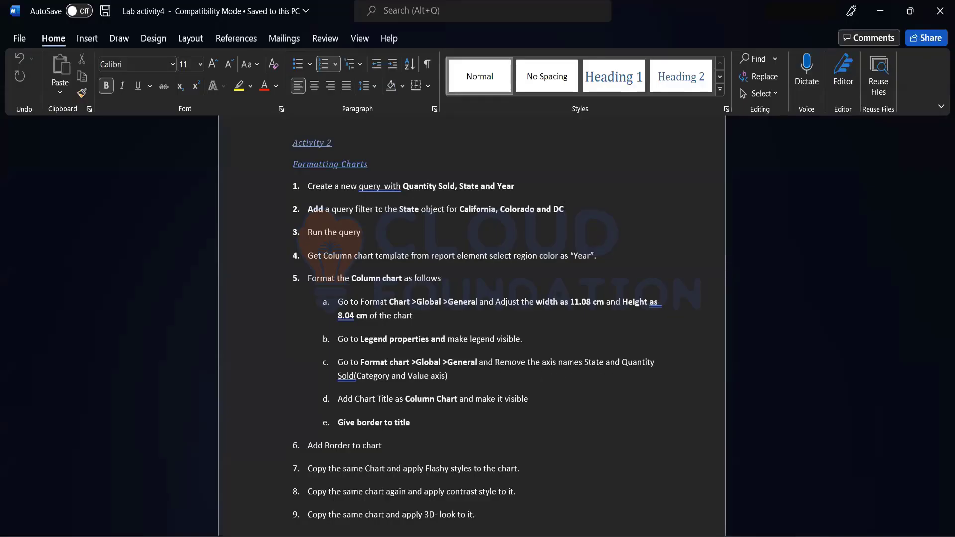
pyautogui.hotkey('alt', 'Tab')
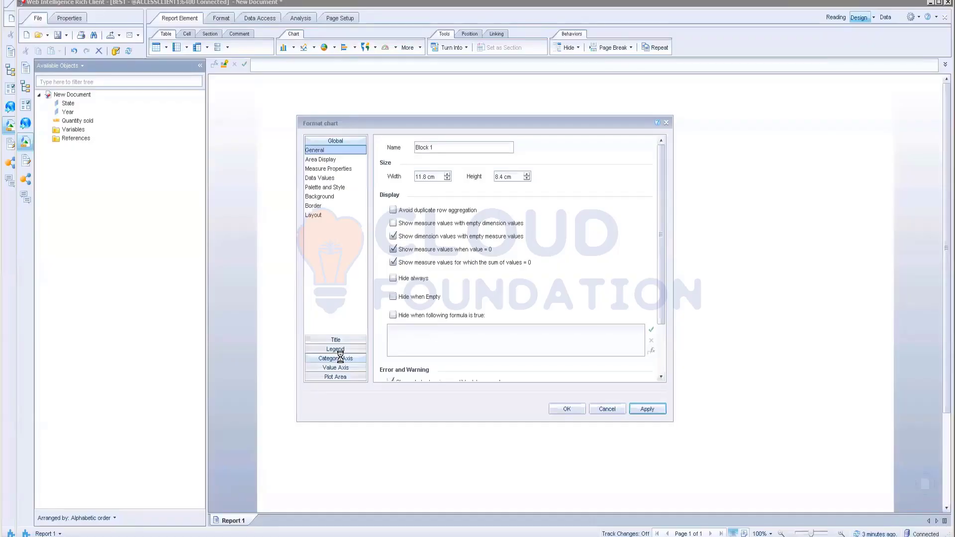
# Step: Examine the category axis and value axis design settings, toggling the category axis display off and on, and recheck Lab activity4
pyautogui.click(340, 357)
pyautogui.click(413, 192)
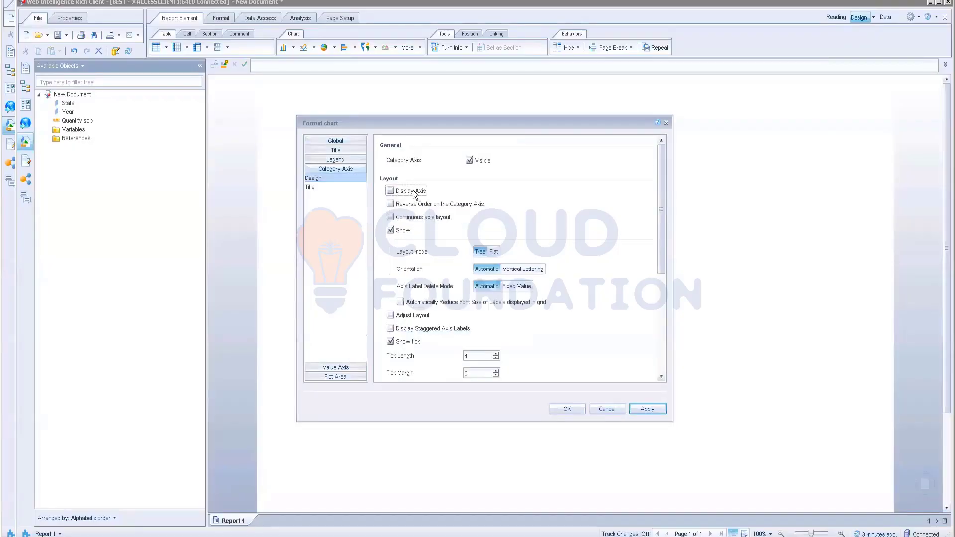
pyautogui.click(413, 192)
pyautogui.scroll(-3, 533, 293)
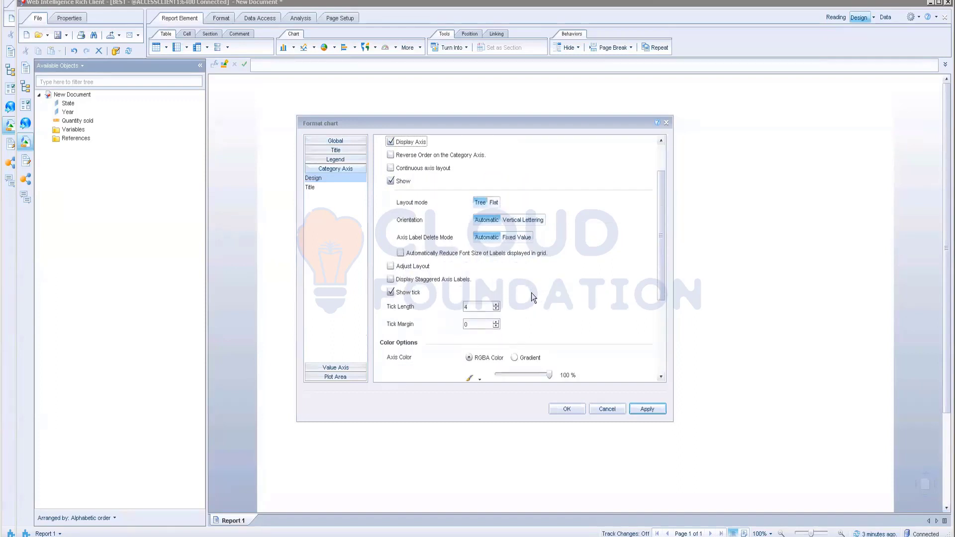
pyautogui.scroll(-6, 533, 297)
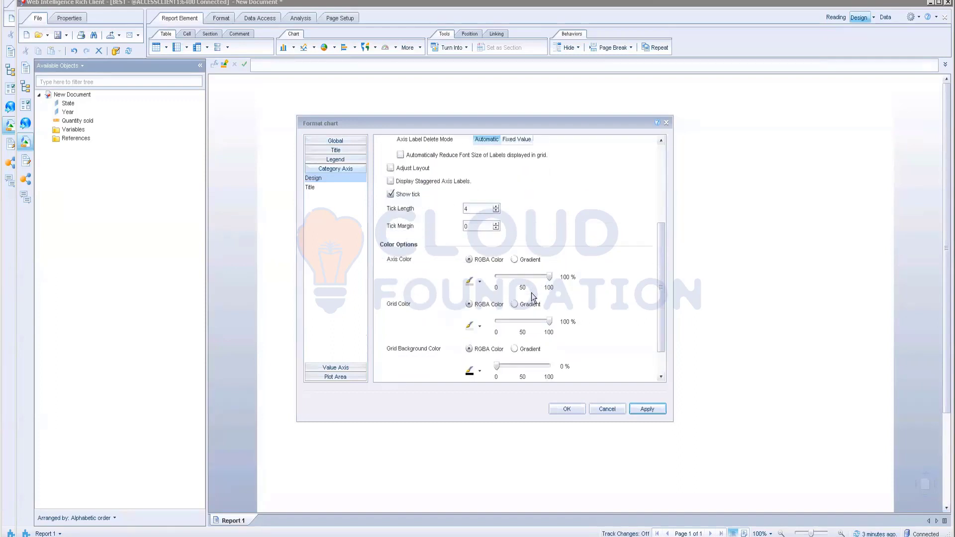
pyautogui.click(347, 368)
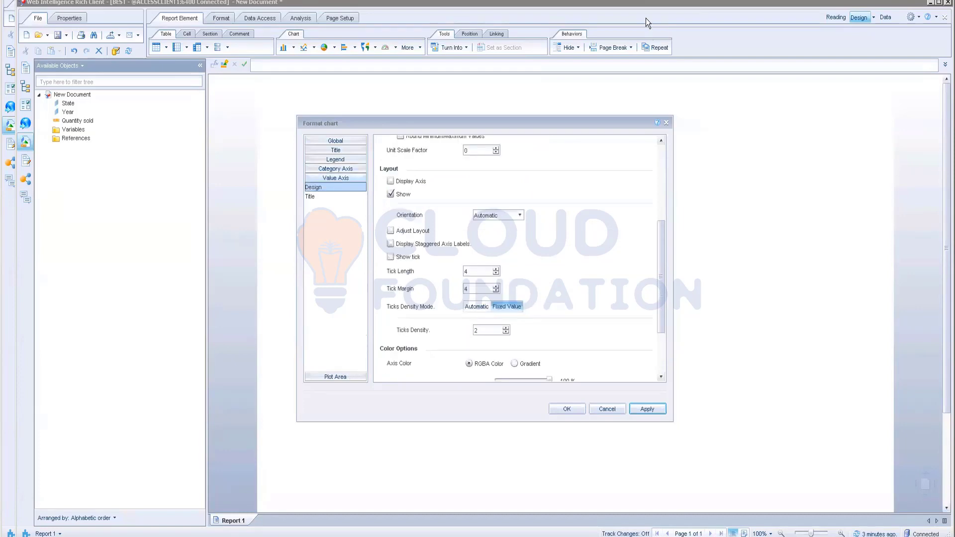
pyautogui.click(611, 13)
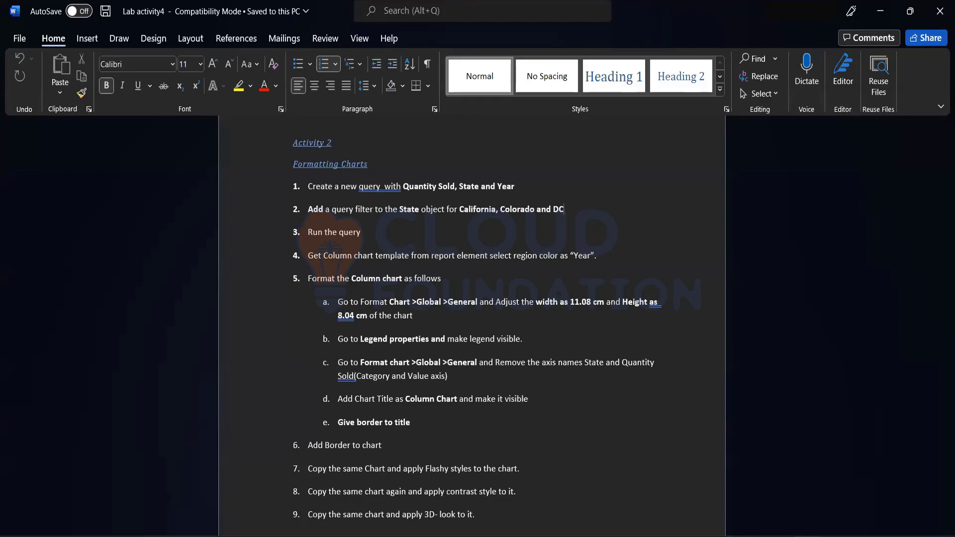
pyautogui.hotkey('alt', 'Tab')
# Step: Review the column chart's title design settings and switch the title label from automatic to a custom title
pyautogui.scroll(10, 496, 172)
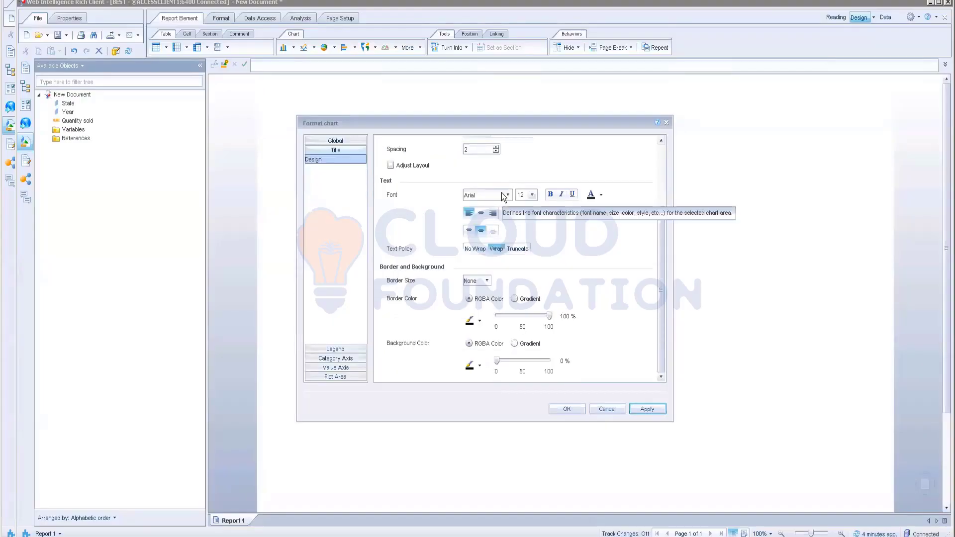
pyautogui.scroll(3, 490, 256)
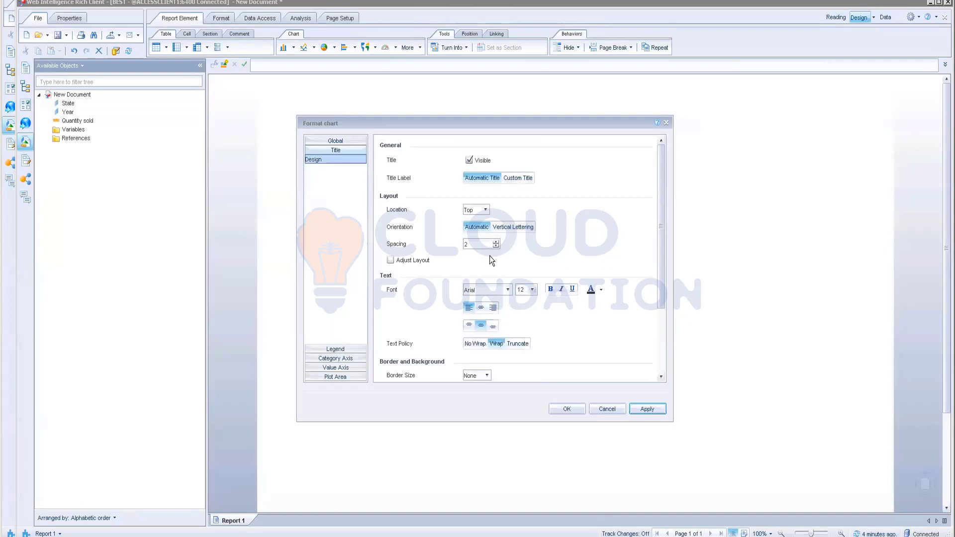
pyautogui.scroll(-2, 524, 281)
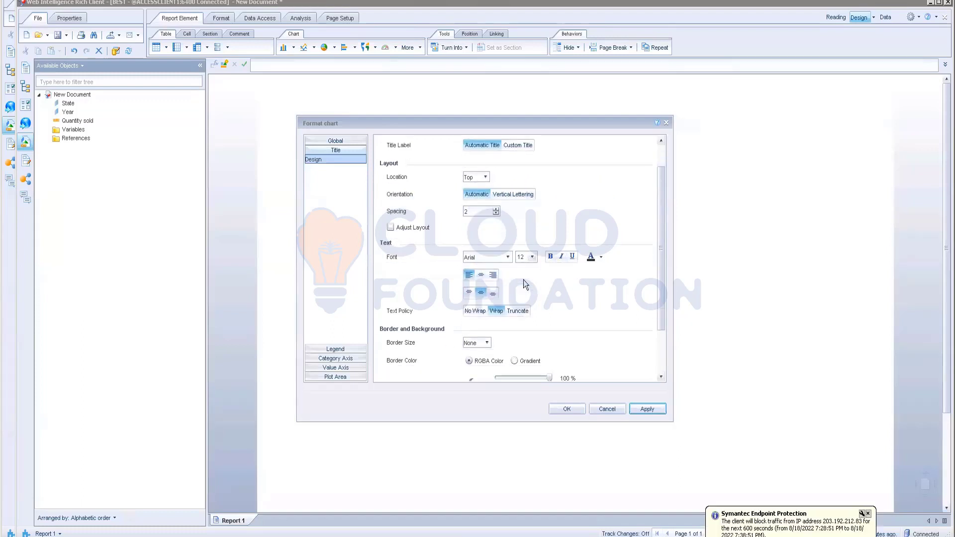
pyautogui.scroll(-4, 612, 291)
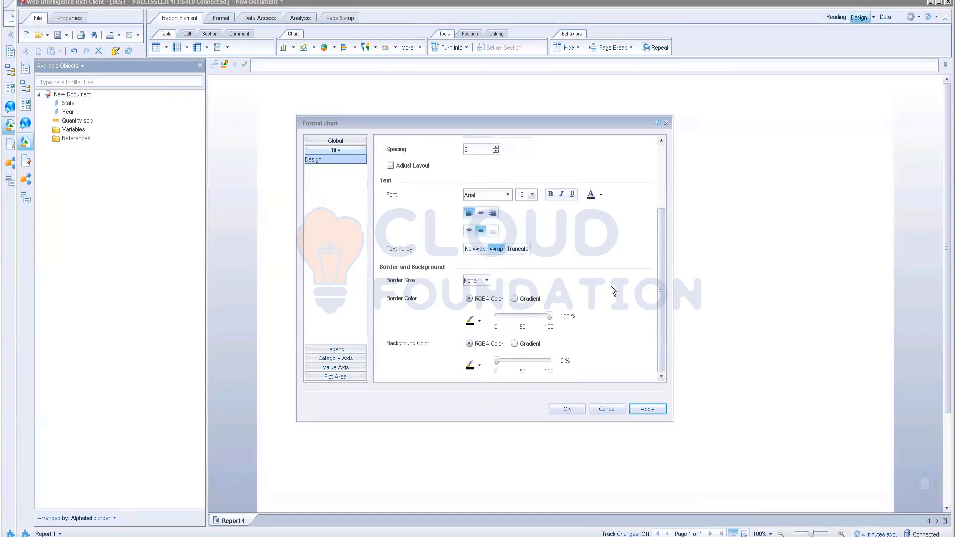
pyautogui.scroll(6, 612, 291)
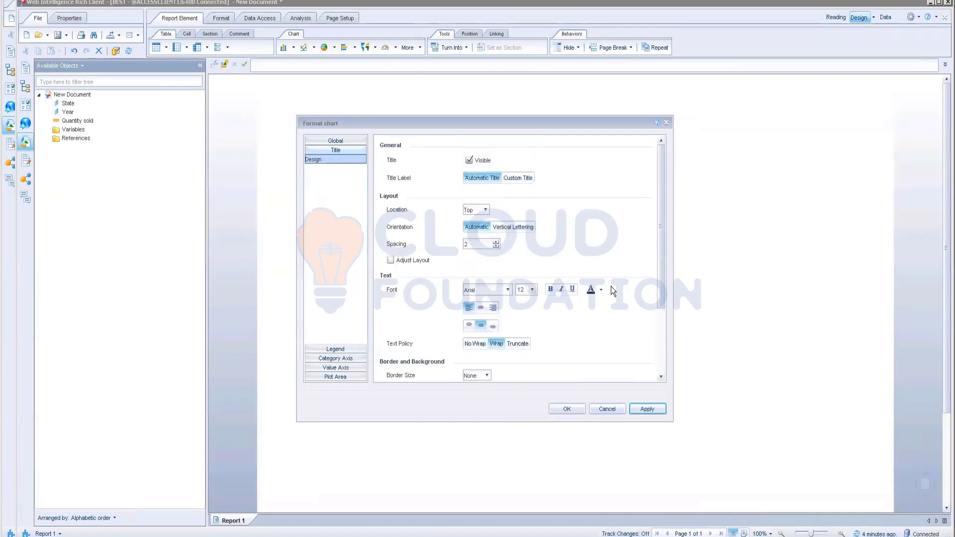
pyautogui.click(519, 178)
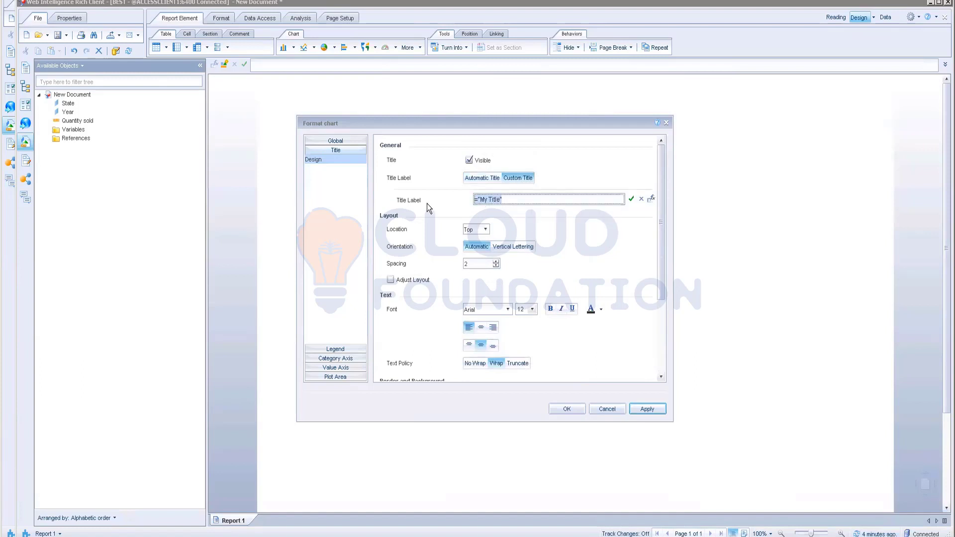
pyautogui.write('Comu')
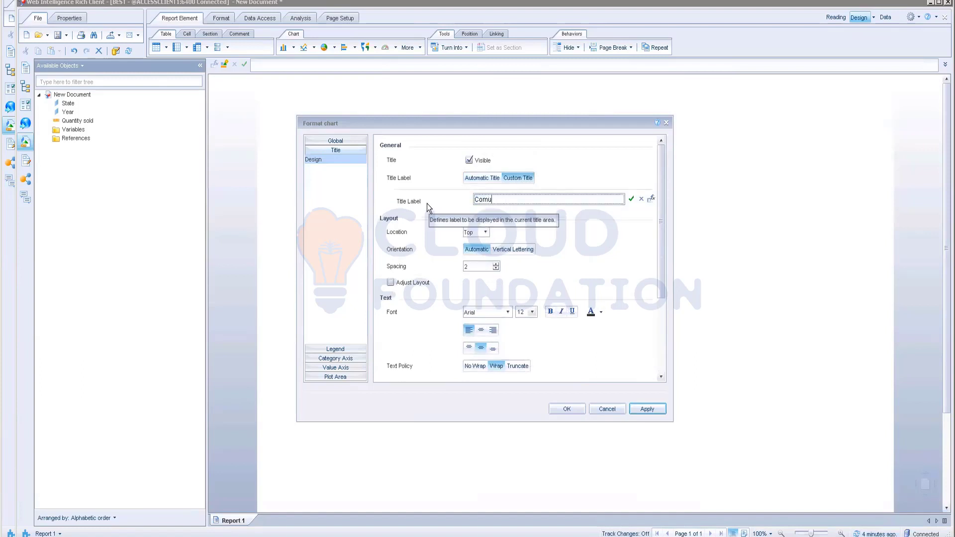
pyautogui.press('BackSpace')
pyautogui.press('BackSpace')
pyautogui.press('BackSpace')
pyautogui.press('BackSpace')
# Step: Set the chart's custom title label to the formula ="Column Chart", validate it, and apply the change
pyautogui.write('="Co')
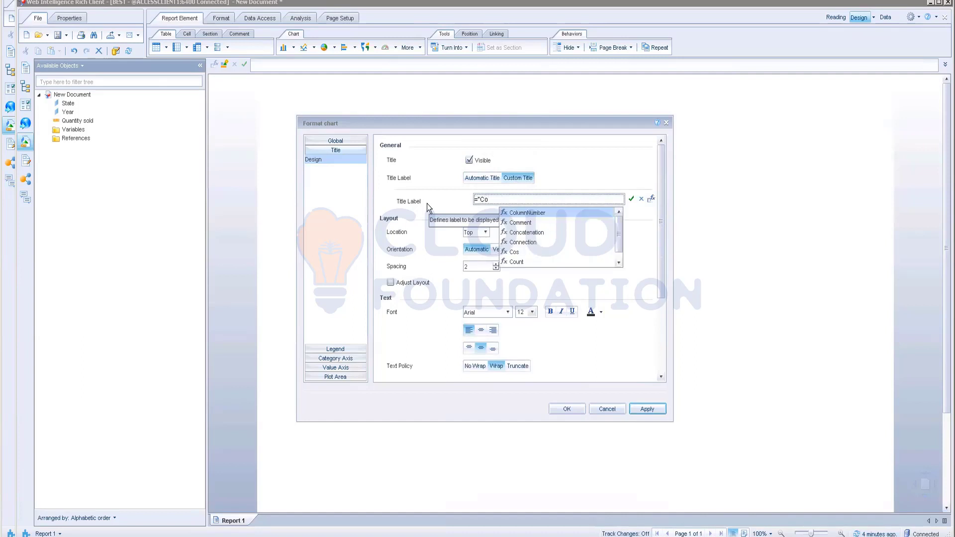
pyautogui.write('lumn')
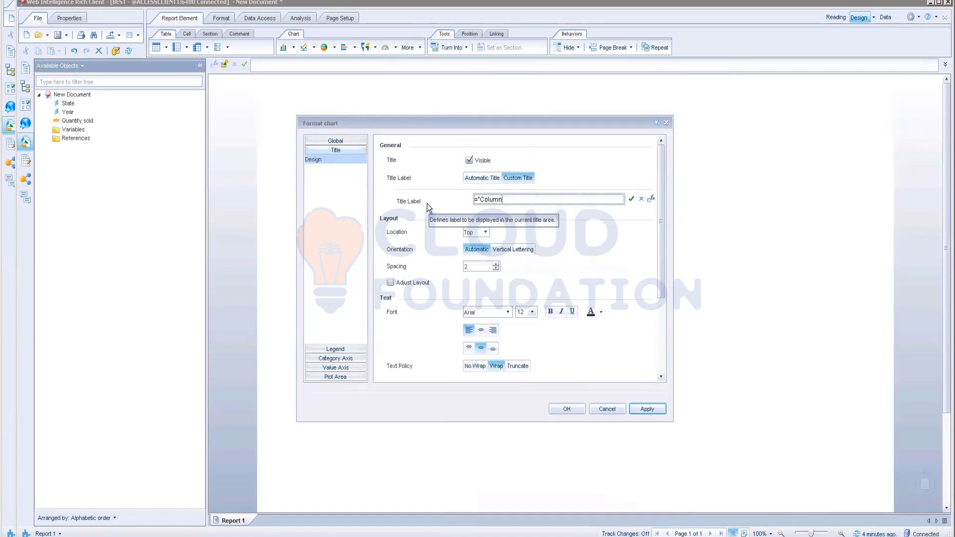
pyautogui.write(' Chart"')
pyautogui.click(630, 200)
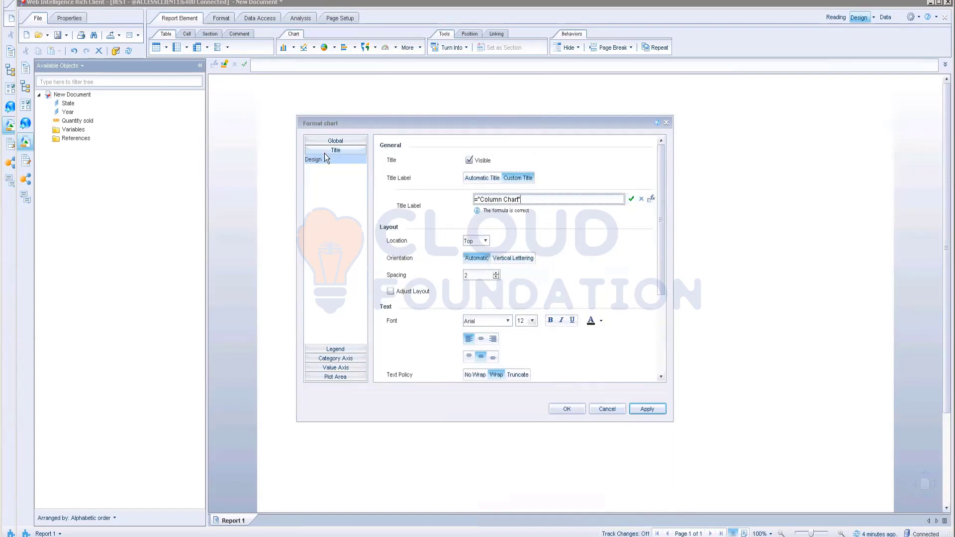
pyautogui.click(648, 409)
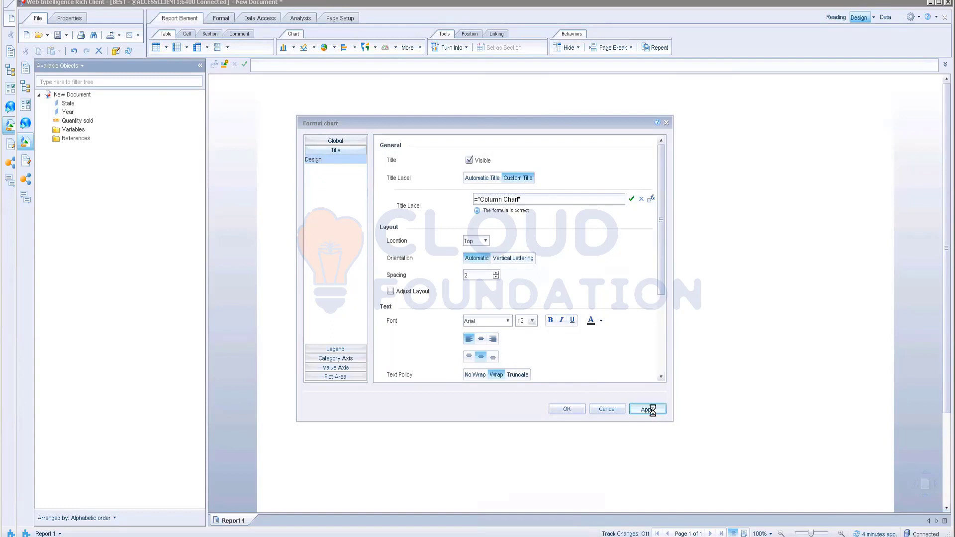
# Step: Move the format dialog off the chart, center the chart title's text horizontally, and apply the alignment
pyautogui.click(334, 349)
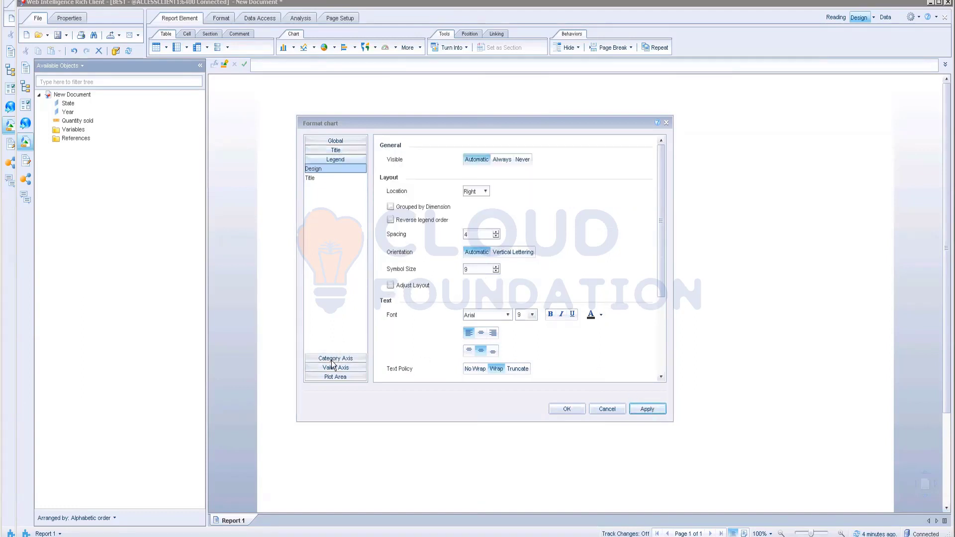
pyautogui.click(332, 358)
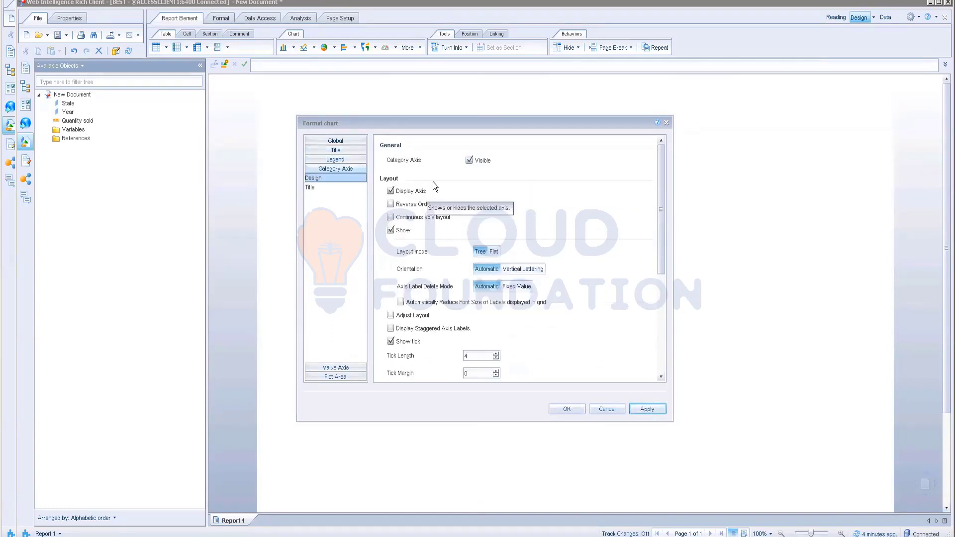
pyautogui.moveTo(447, 123); pyautogui.dragTo(635, 122)
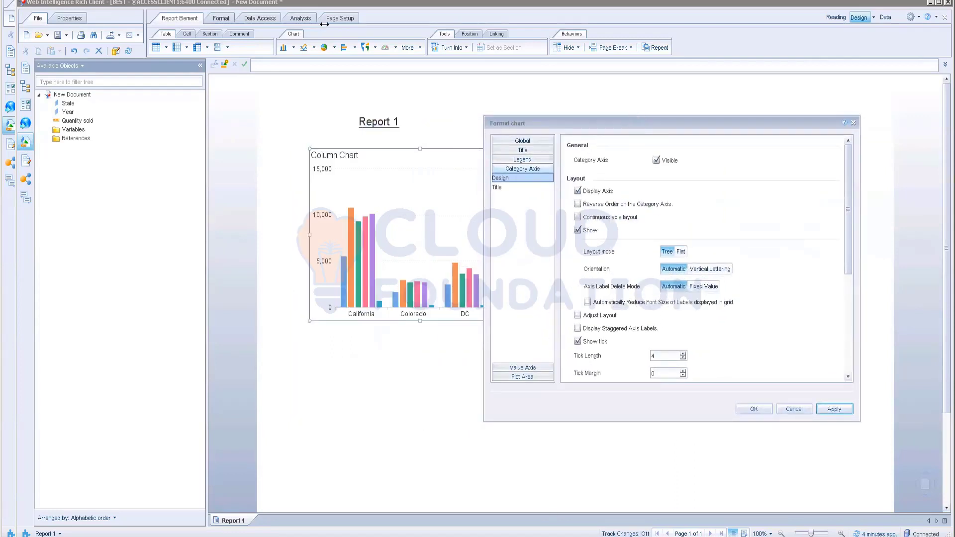
pyautogui.click(523, 150)
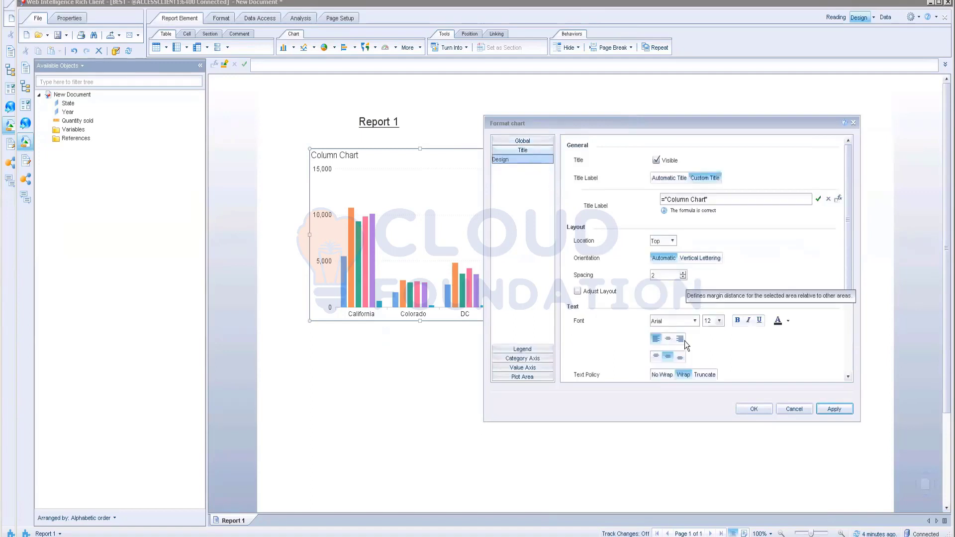
pyautogui.click(669, 339)
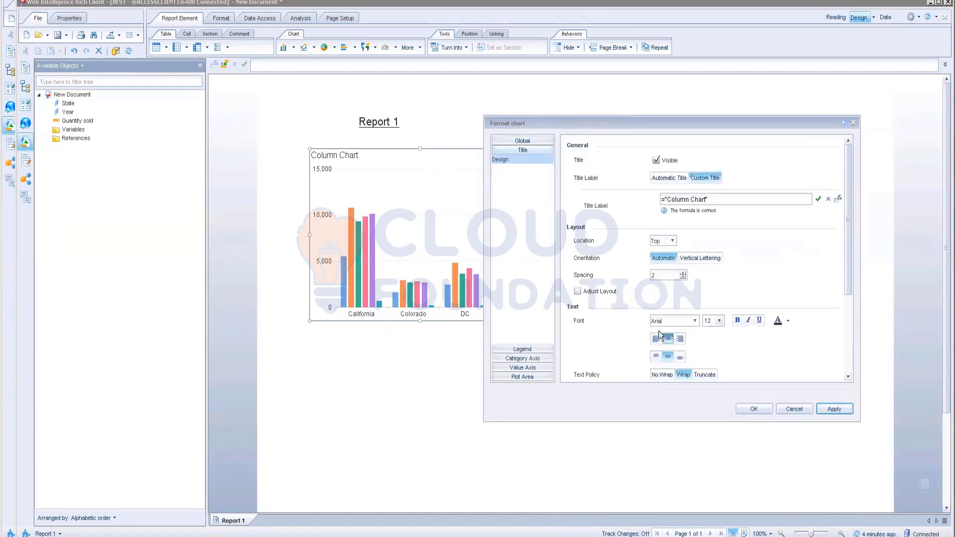
pyautogui.click(835, 409)
# Step: Reread the remaining Lab activity4 instructions about the title border, chart border and the styled chart copies
pyautogui.hotkey('alt', 'Tab')
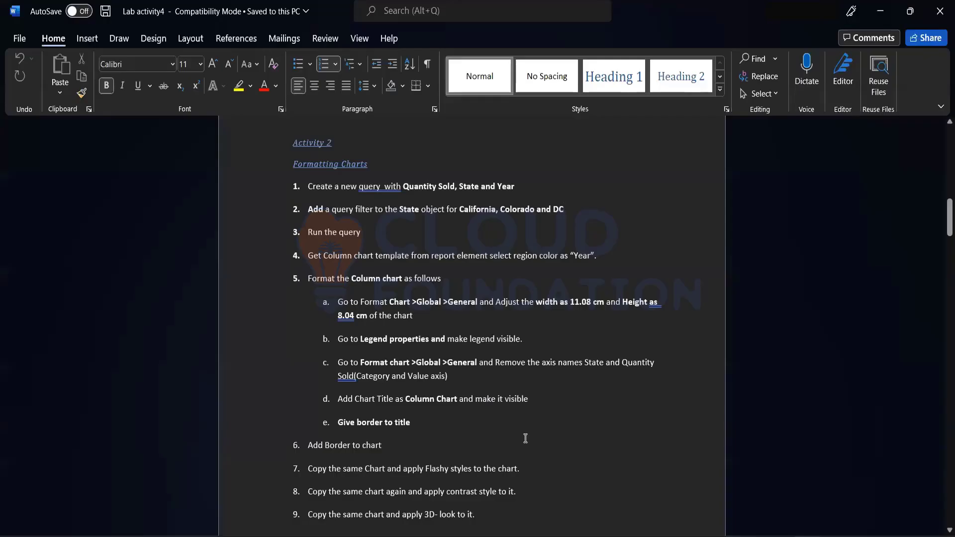
pyautogui.scroll(-1, 525, 438)
pyautogui.scroll(-1, 525, 438)
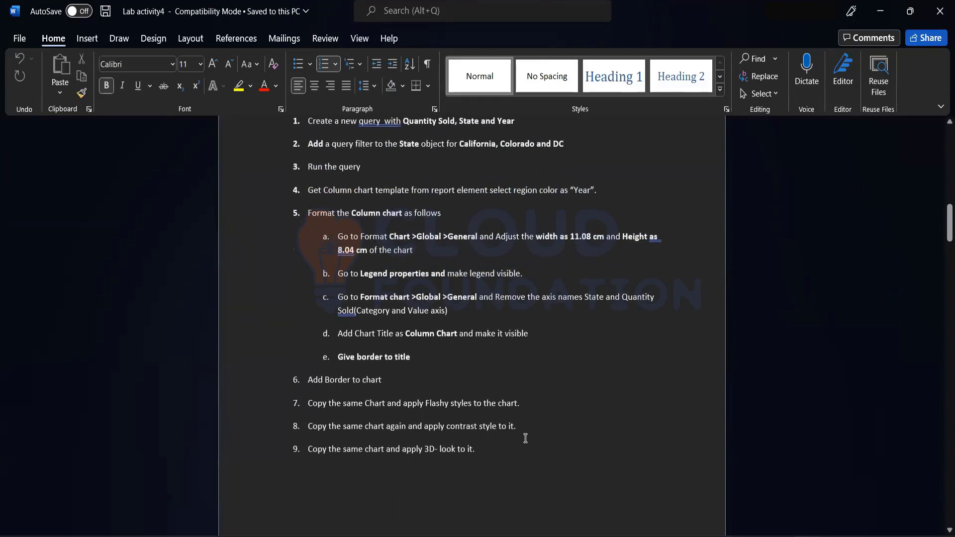
pyautogui.scroll(-1, 525, 438)
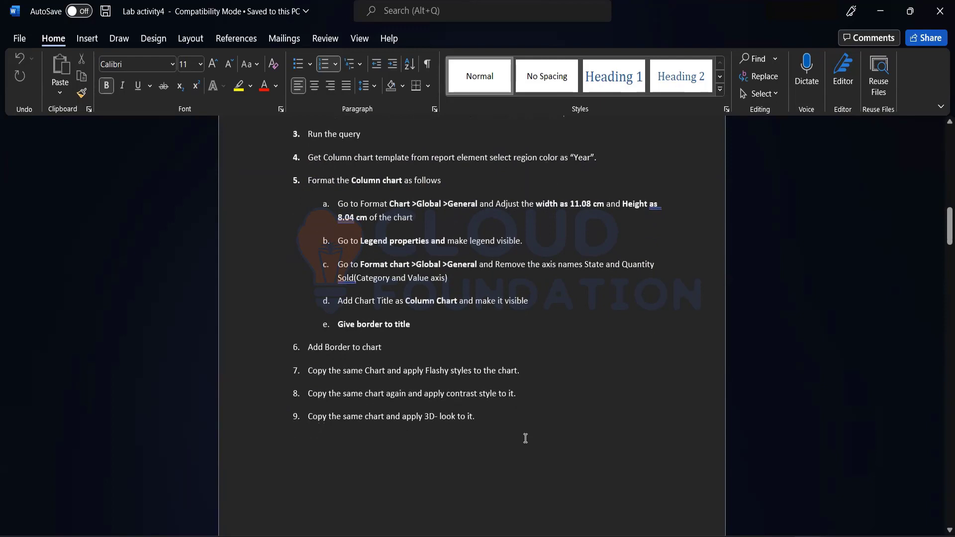
pyautogui.scroll(-1, 525, 438)
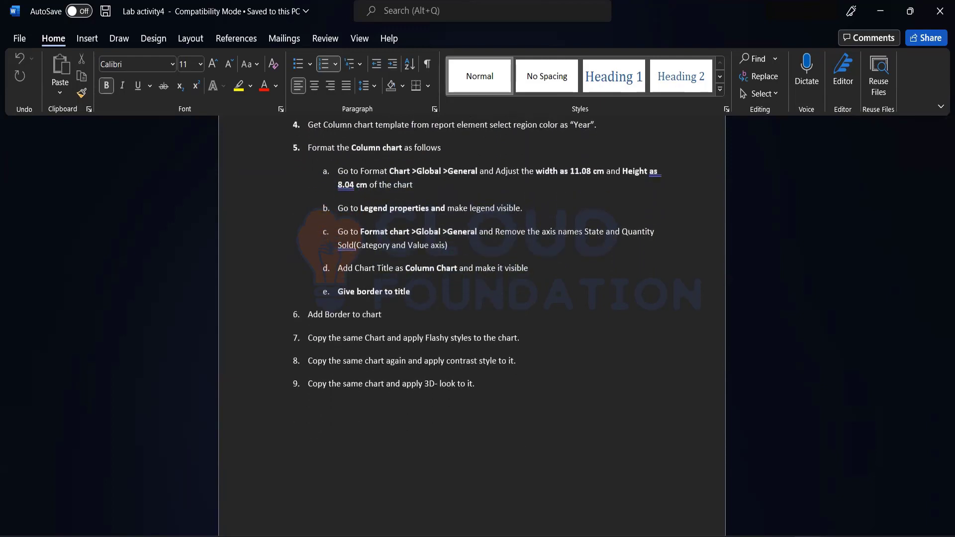
pyautogui.hotkey('alt', 'Tab')
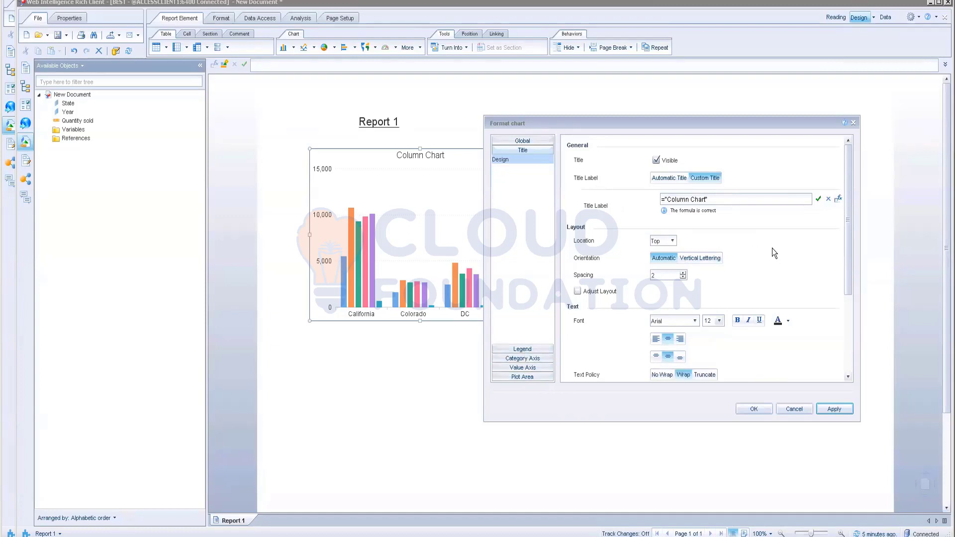
# Step: Back in Web Intelligence Rich Client, add a plain, thin outer border around the whole column chart and confirm the formatting
pyautogui.scroll(-2, 646, 234)
pyautogui.click(522, 141)
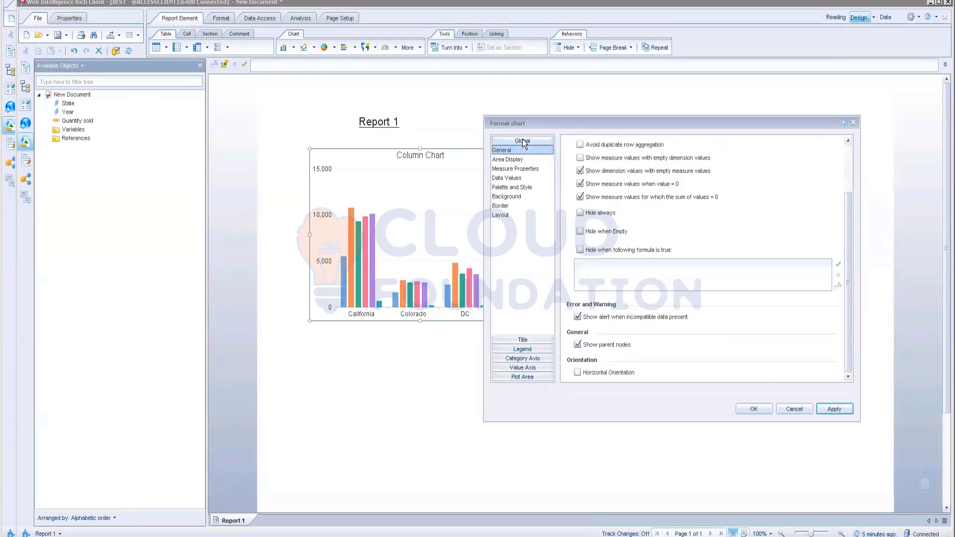
pyautogui.click(501, 215)
pyautogui.click(501, 205)
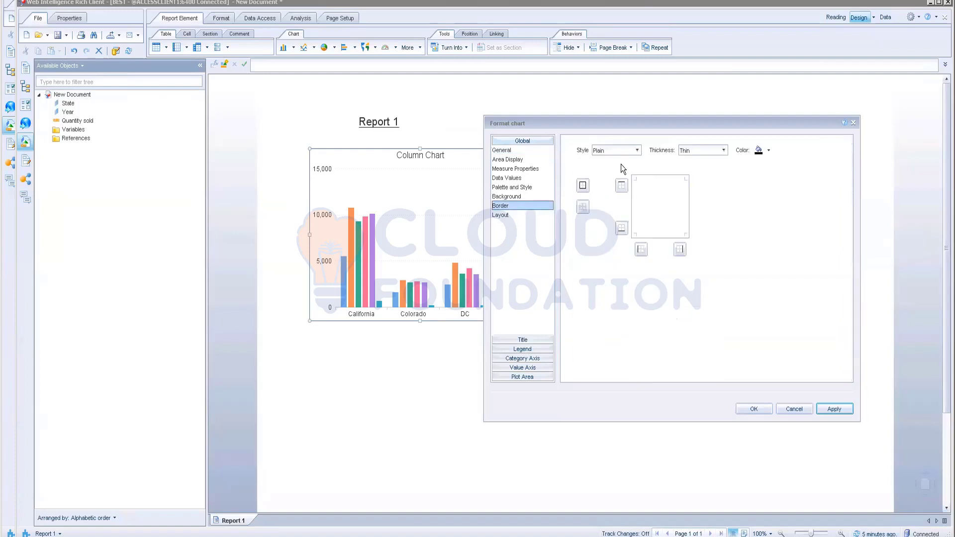
pyautogui.click(625, 152)
pyautogui.click(617, 199)
pyautogui.click(583, 187)
pyautogui.click(839, 409)
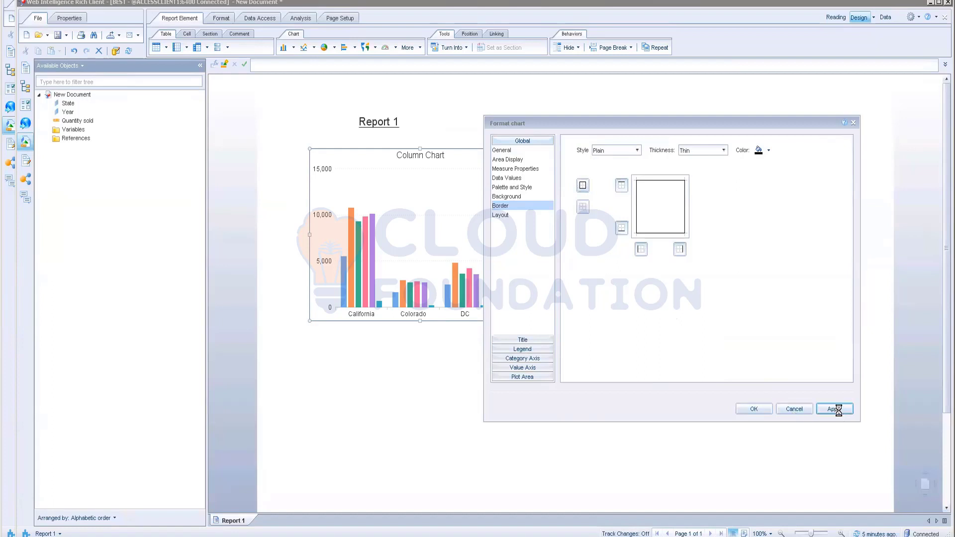
pyautogui.click(752, 410)
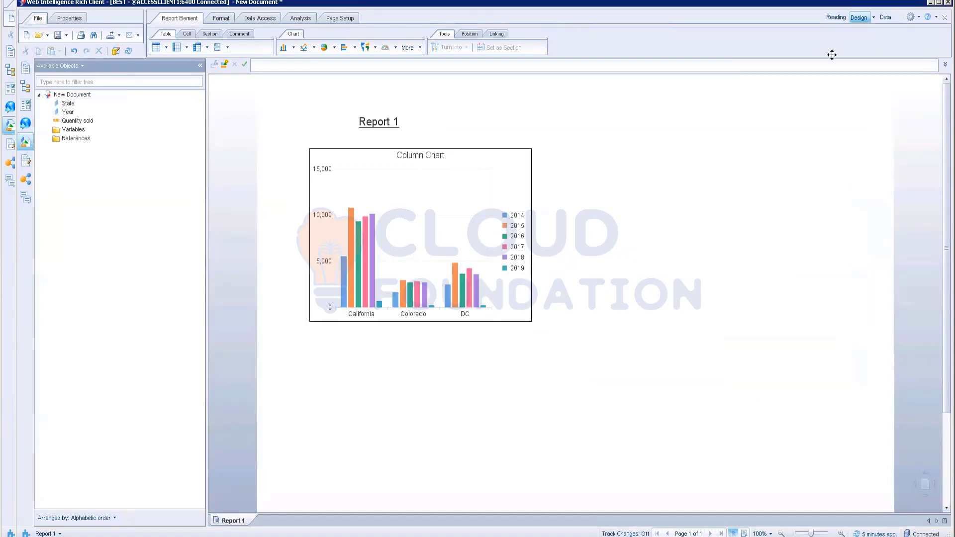
# Step: Copy the bordered column chart and paste the duplicate into the empty report area to its right
pyautogui.rightClick(466, 148)
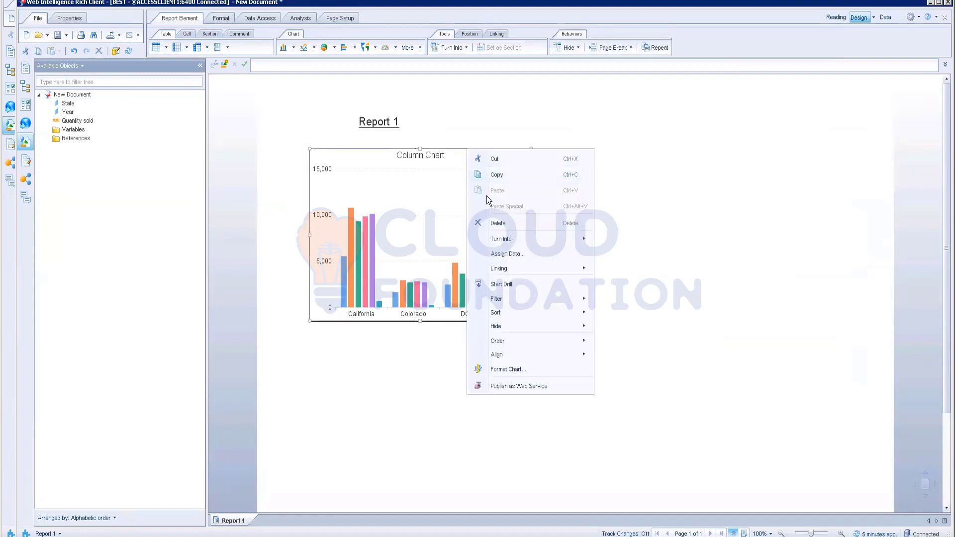
pyautogui.click(647, 190)
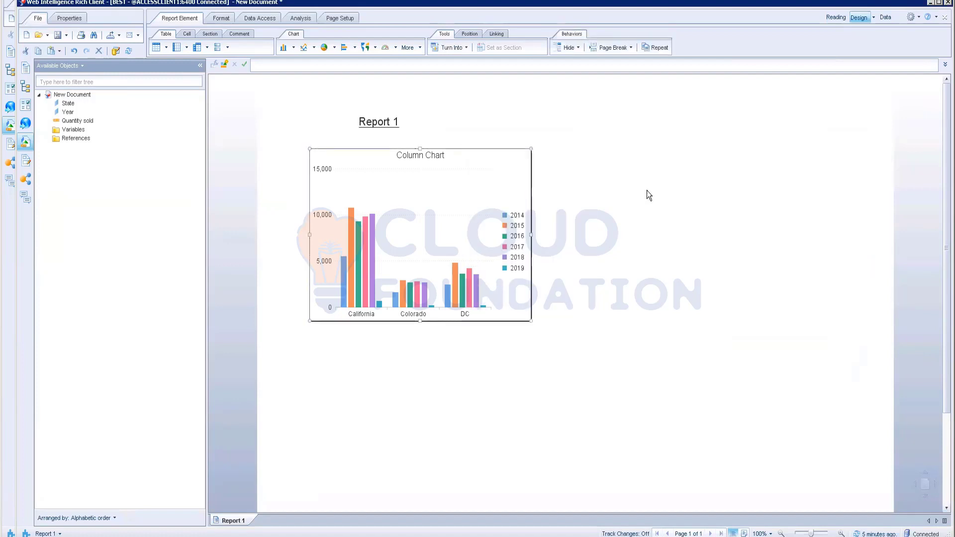
pyautogui.rightClick(646, 191)
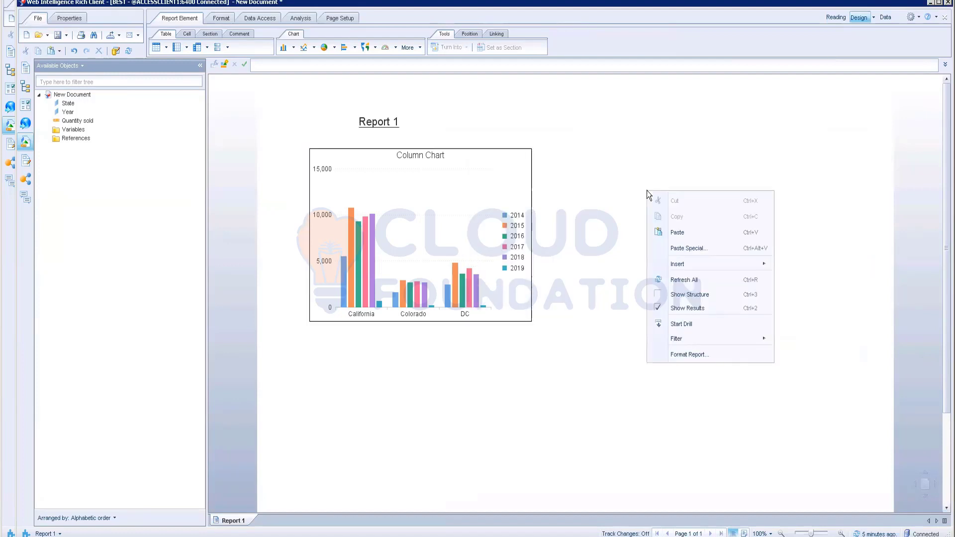
pyautogui.click(679, 233)
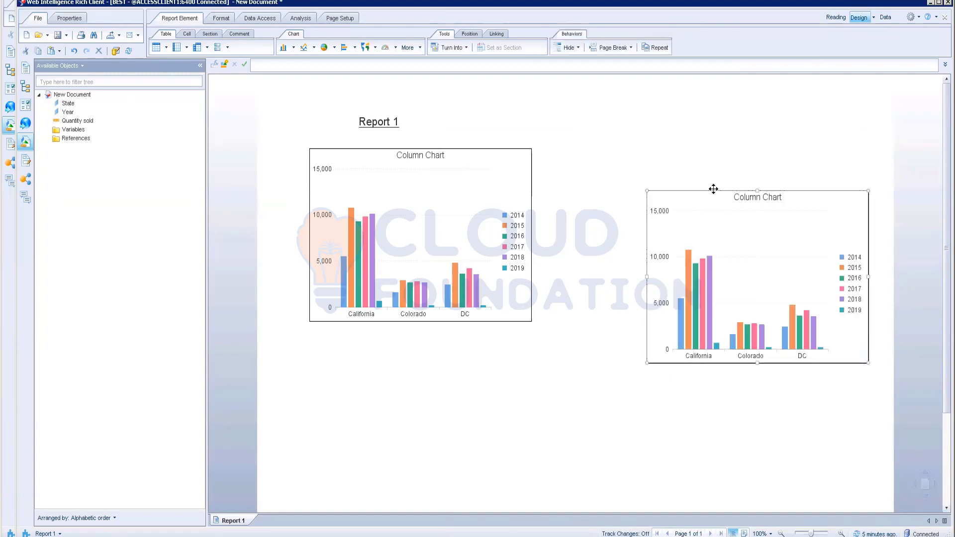
# Step: Change the pasted chart copy's depth to 3D Look in its palette and style settings and confirm the formatting
pyautogui.rightClick(713, 190)
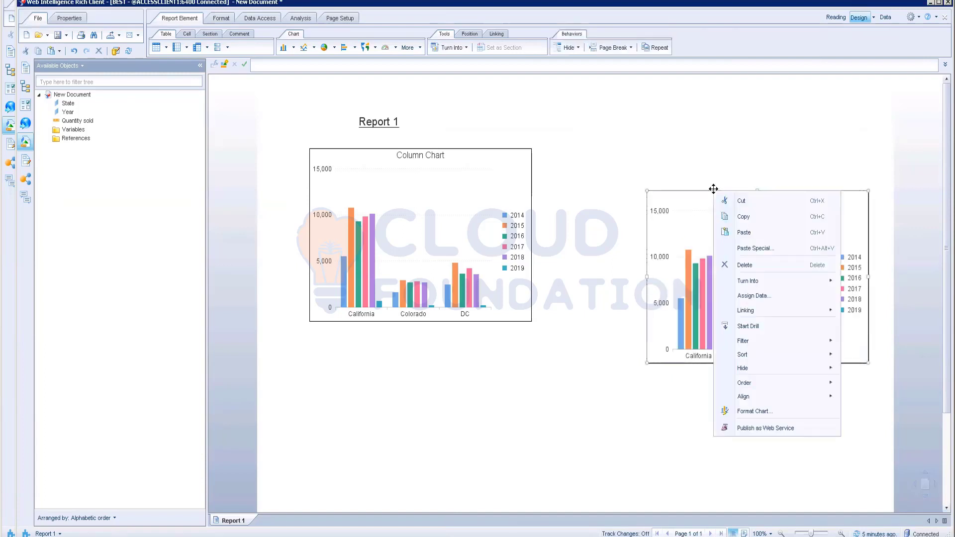
pyautogui.click(751, 413)
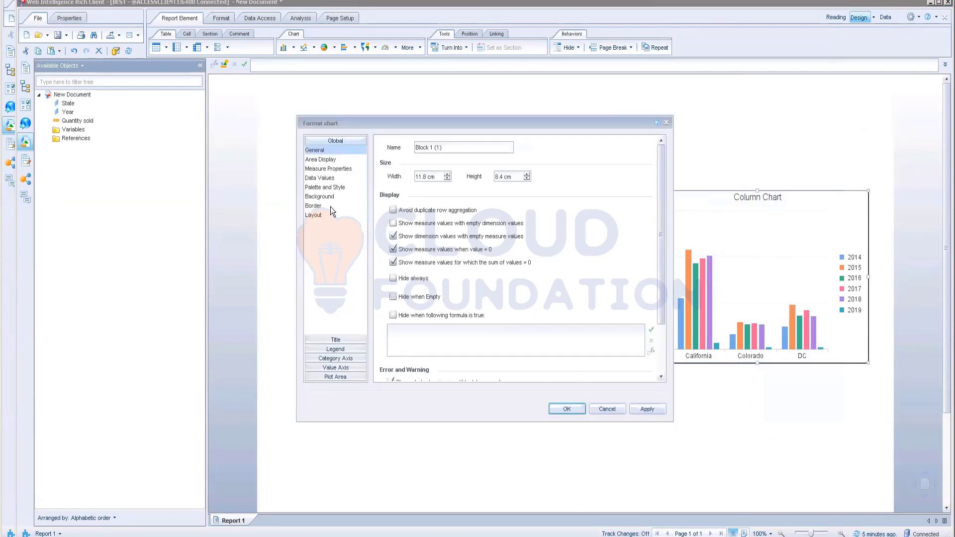
pyautogui.click(325, 187)
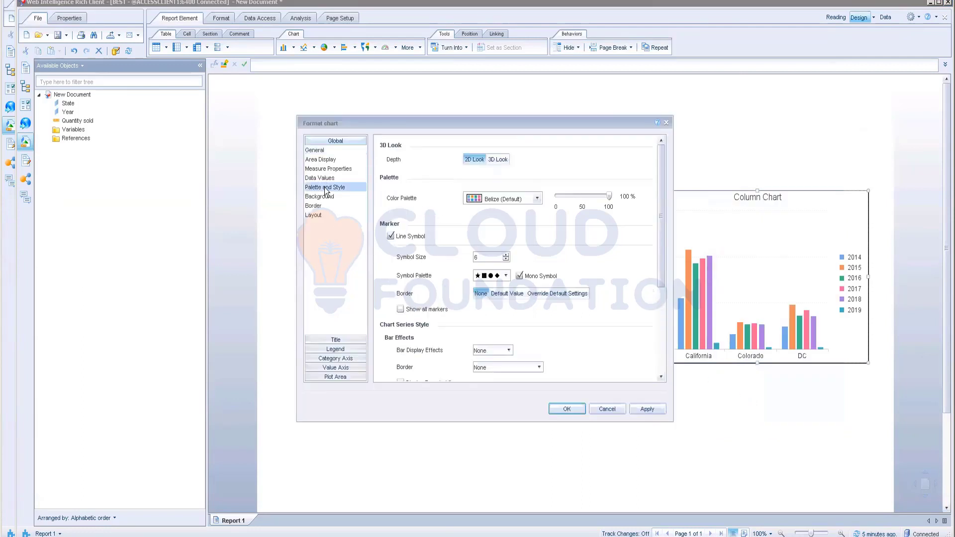
pyautogui.click(497, 161)
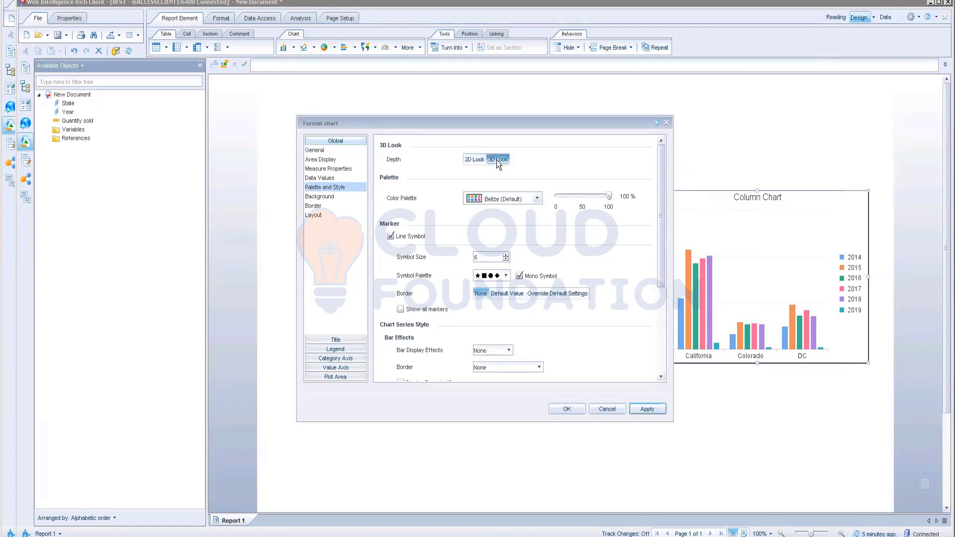
pyautogui.click(648, 410)
pyautogui.click(567, 410)
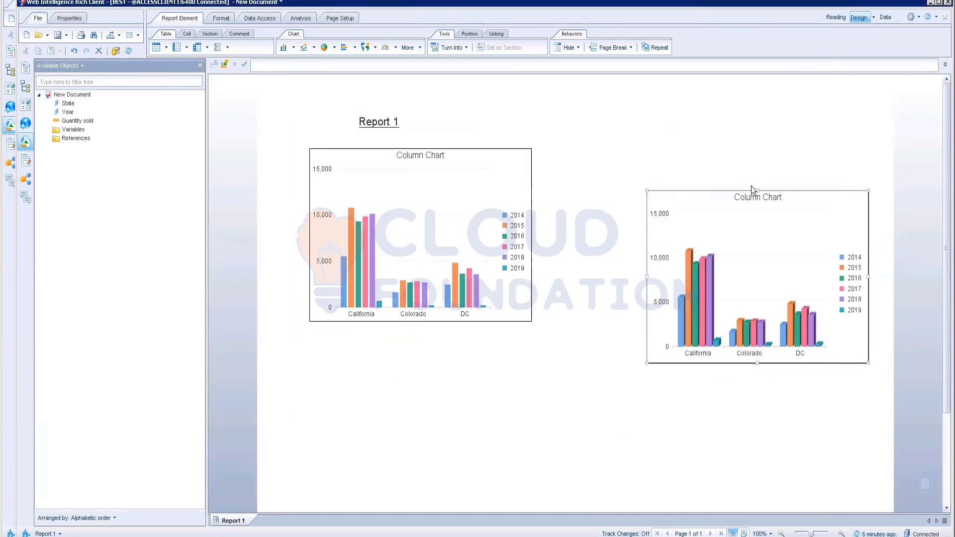
# Step: Copy the original 2D column chart and paste the duplicate into the empty report area below the two existing charts
pyautogui.click(412, 158)
pyautogui.rightClick(424, 146)
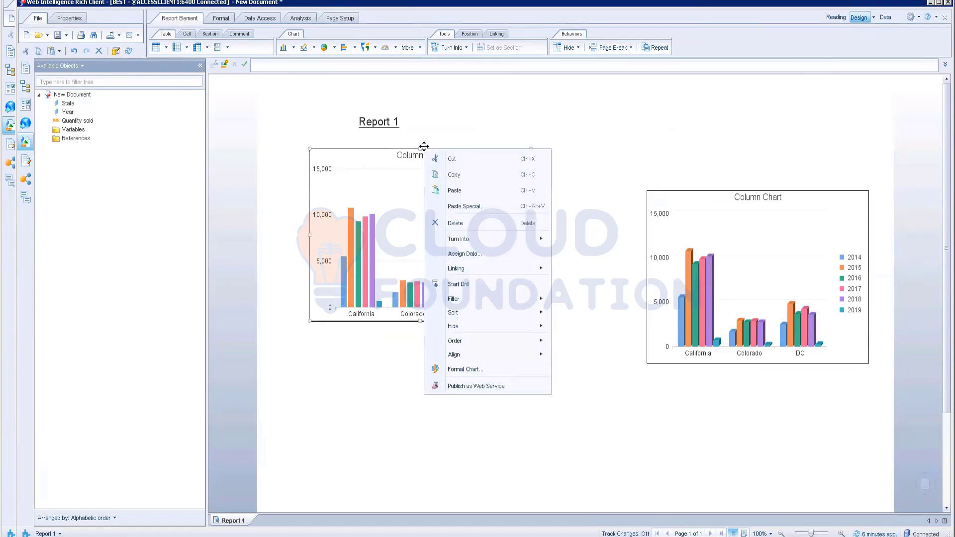
pyautogui.press('Escape')
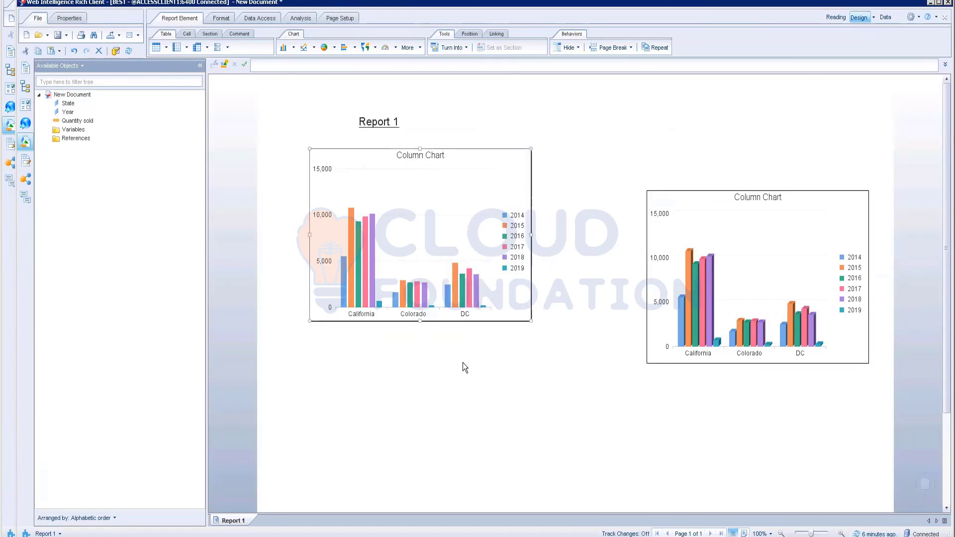
pyautogui.click(462, 363)
pyautogui.hotkey('ctrl', 'v')
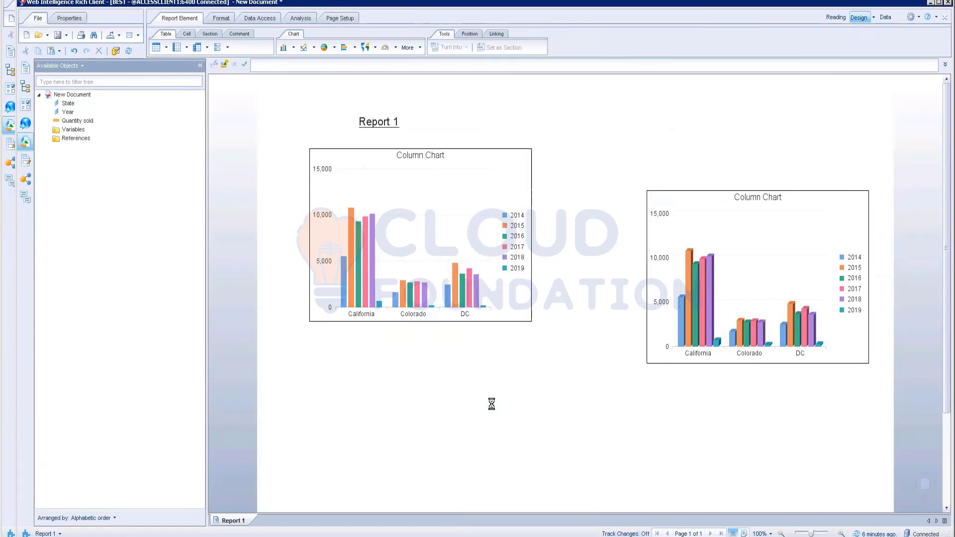
pyautogui.scroll(-1, 589, 369)
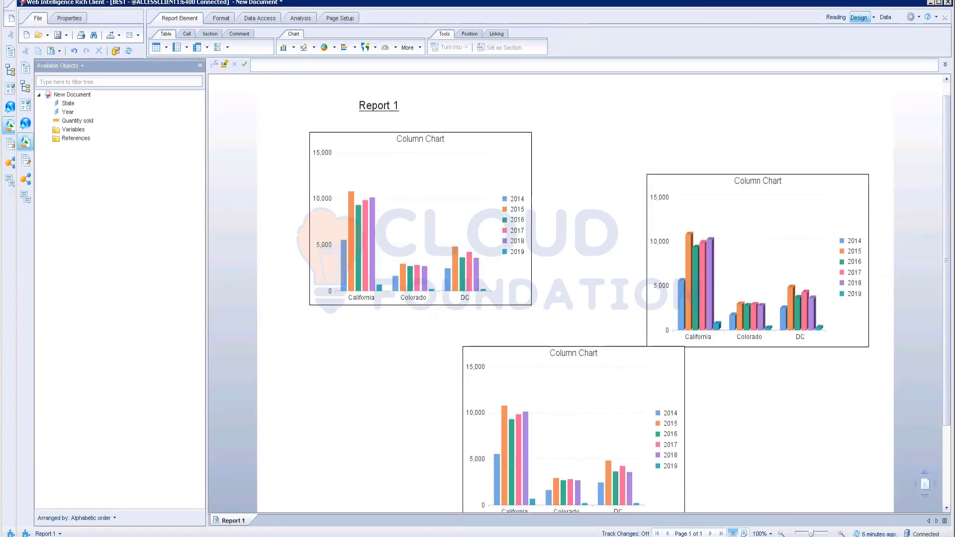
# Step: Move the 3D Look chart up beside the original and shift the new copy slightly up so the charts no longer overlap
pyautogui.click(771, 180)
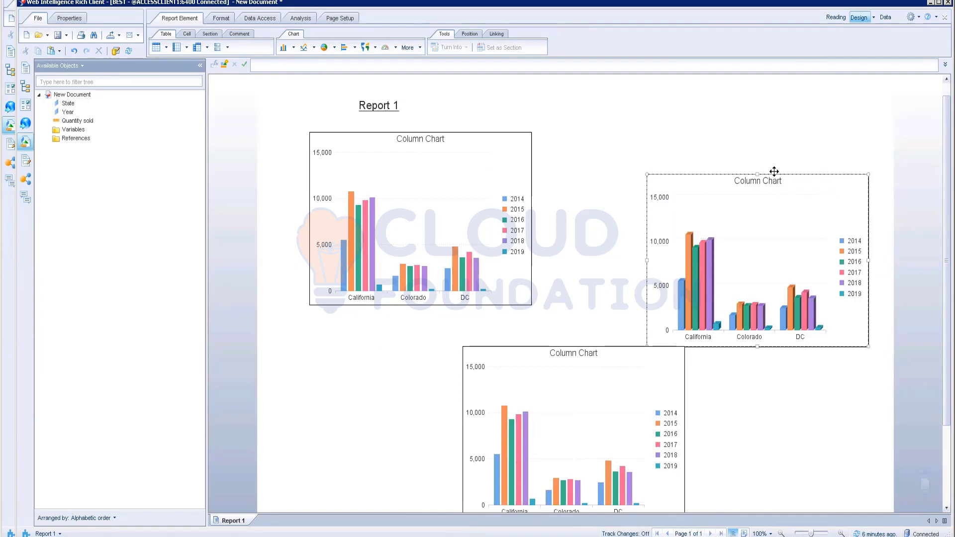
pyautogui.moveTo(774, 171); pyautogui.dragTo(752, 127)
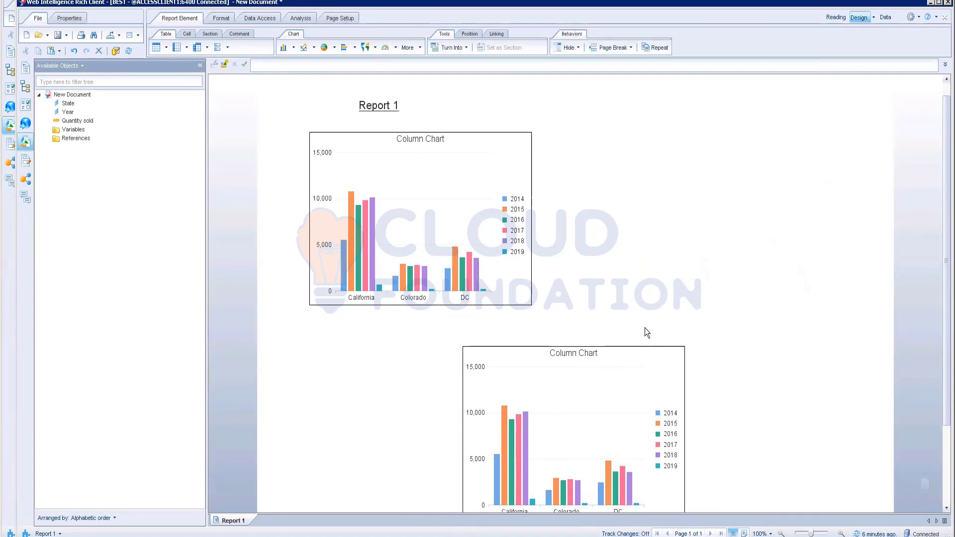
pyautogui.moveTo(608, 347); pyautogui.dragTo(613, 327)
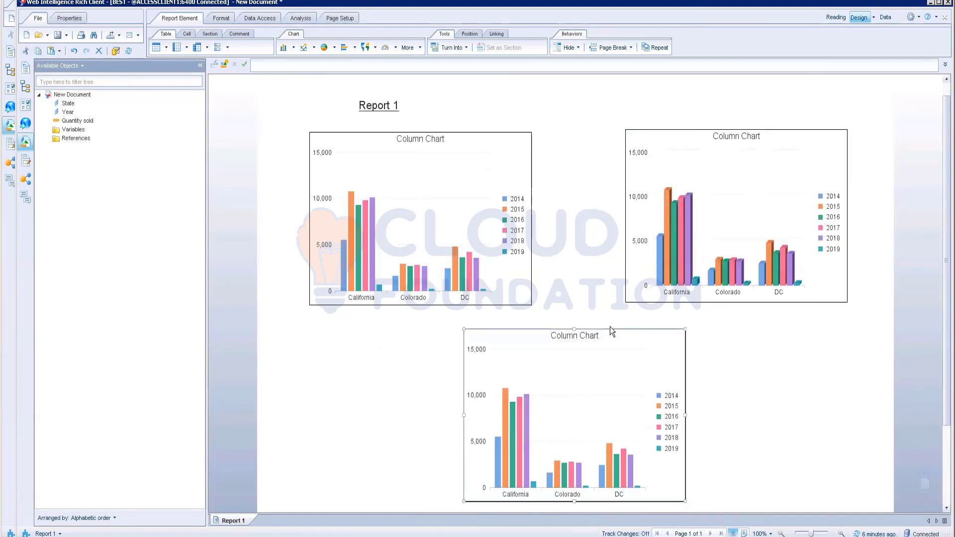
# Step: Apply the Image Embossed with Lighting and Complex Shadows effect to the lower chart copy, keeping its formatting dialog clear of the chart
pyautogui.rightClick(609, 326)
pyautogui.press('Escape')
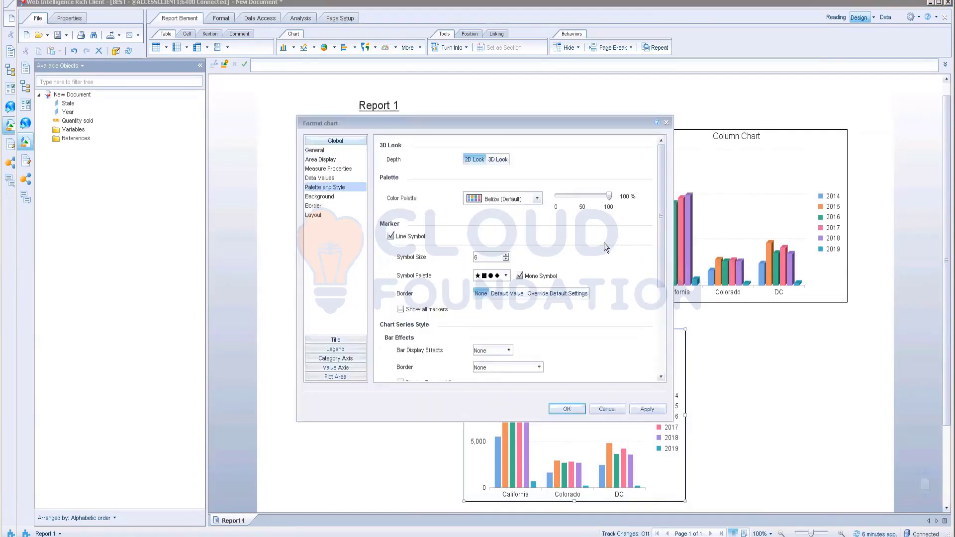
pyautogui.scroll(-5, 604, 243)
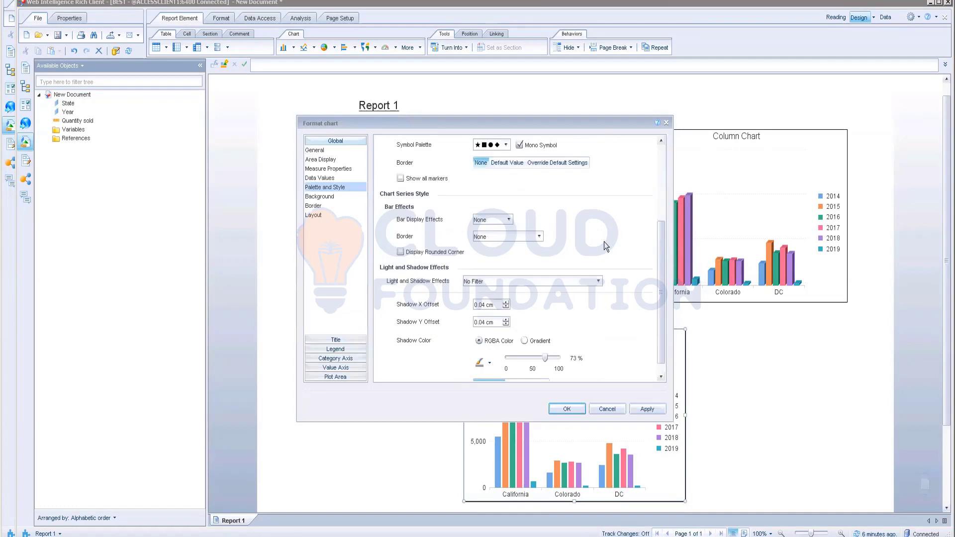
pyautogui.click(594, 282)
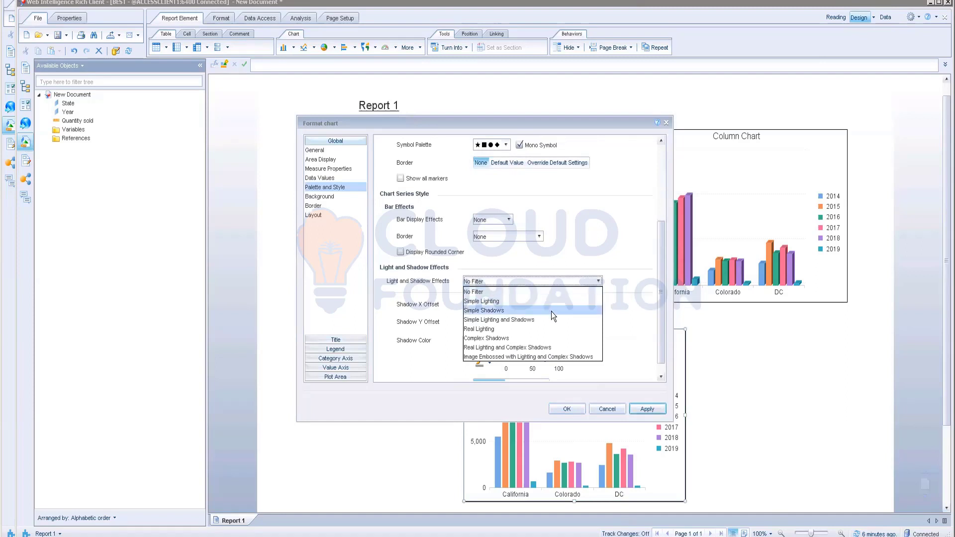
pyautogui.click(521, 358)
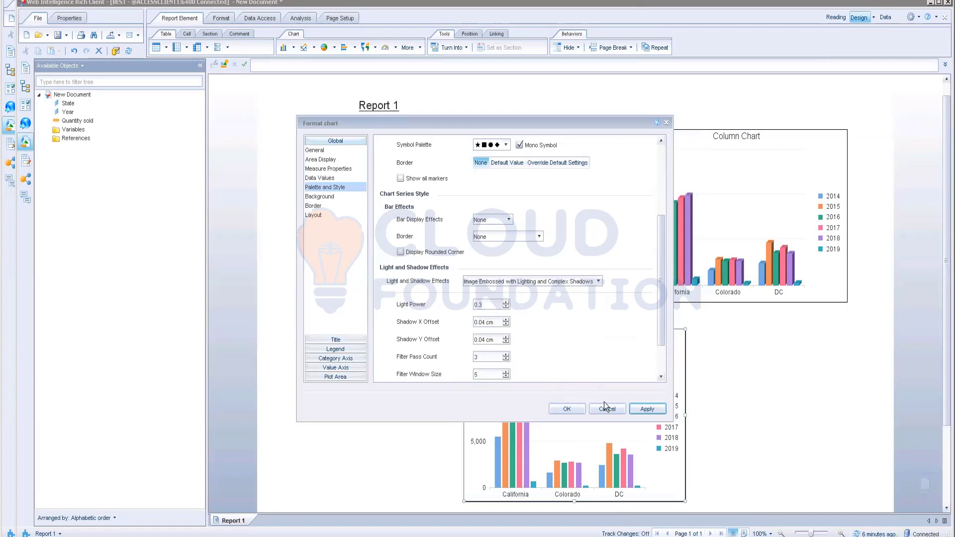
pyautogui.click(648, 410)
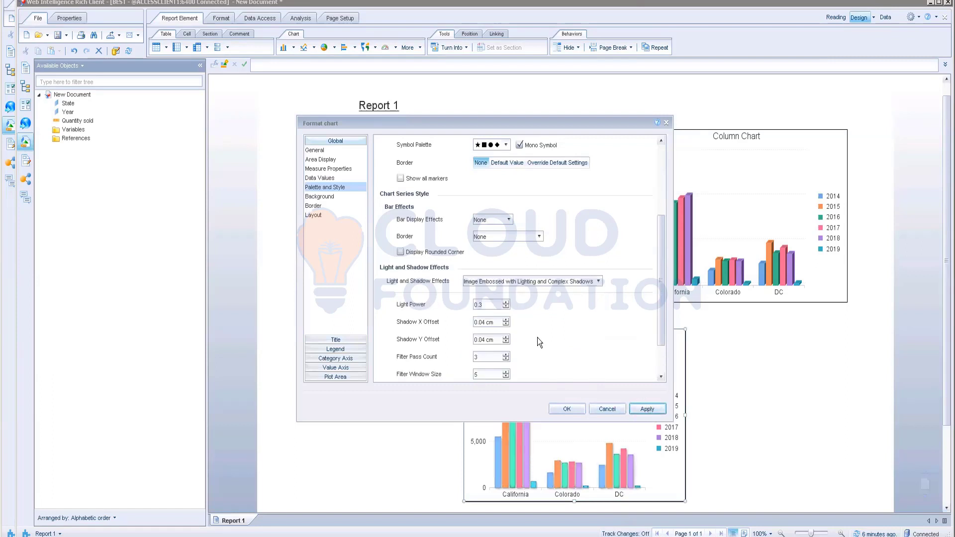
pyautogui.moveTo(486, 122); pyautogui.dragTo(655, 60)
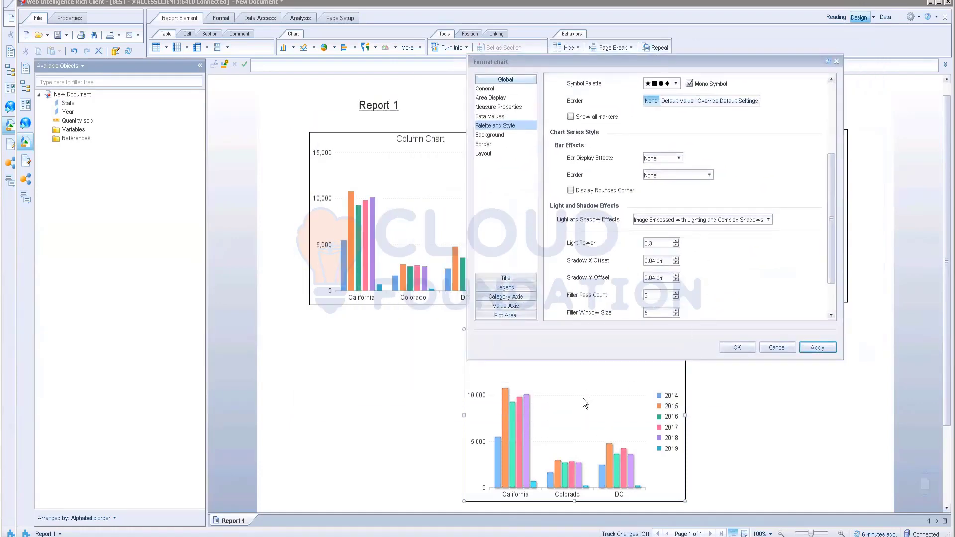
# Step: Set the lower chart copy's color palette to Blue Crystal in its palette and style settings and confirm the formatting
pyautogui.click(484, 154)
pyautogui.click(485, 145)
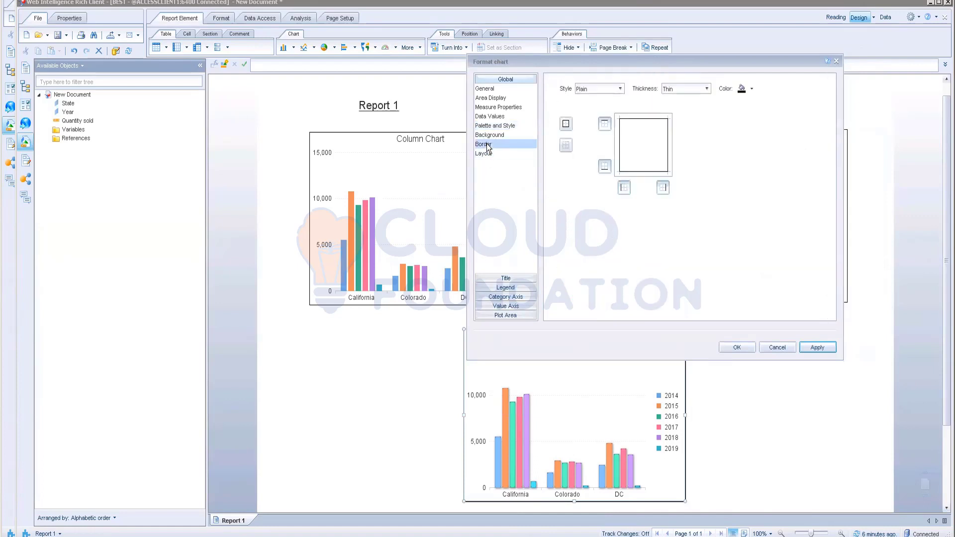
pyautogui.click(491, 136)
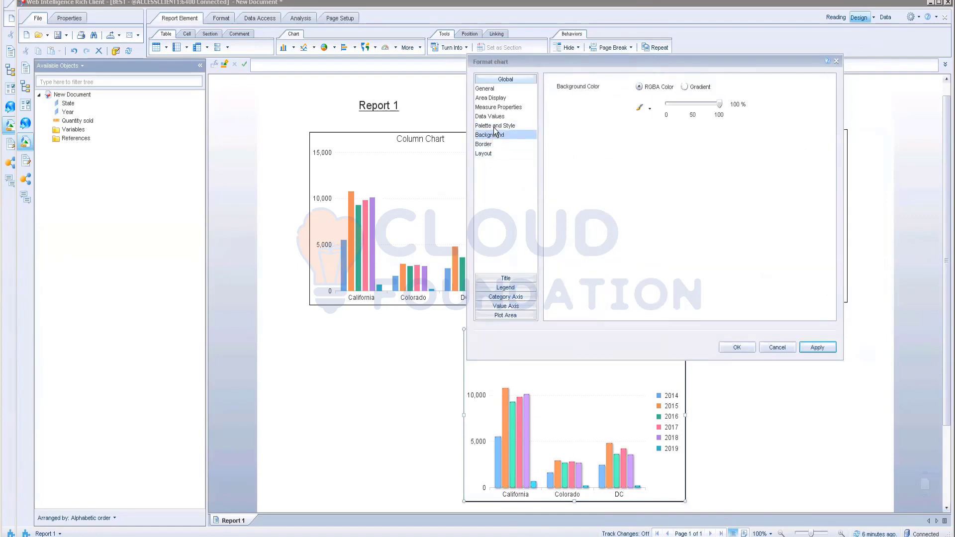
pyautogui.click(493, 125)
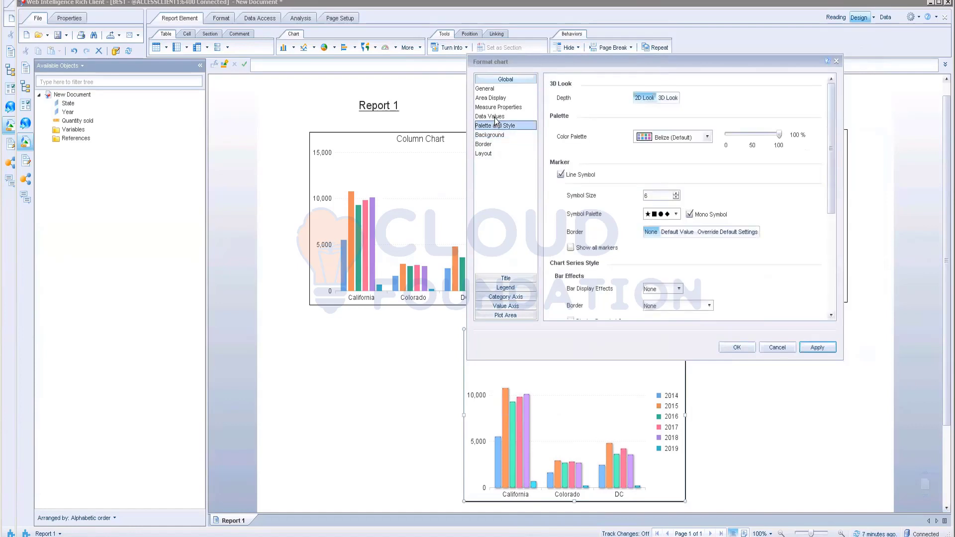
pyautogui.click(707, 136)
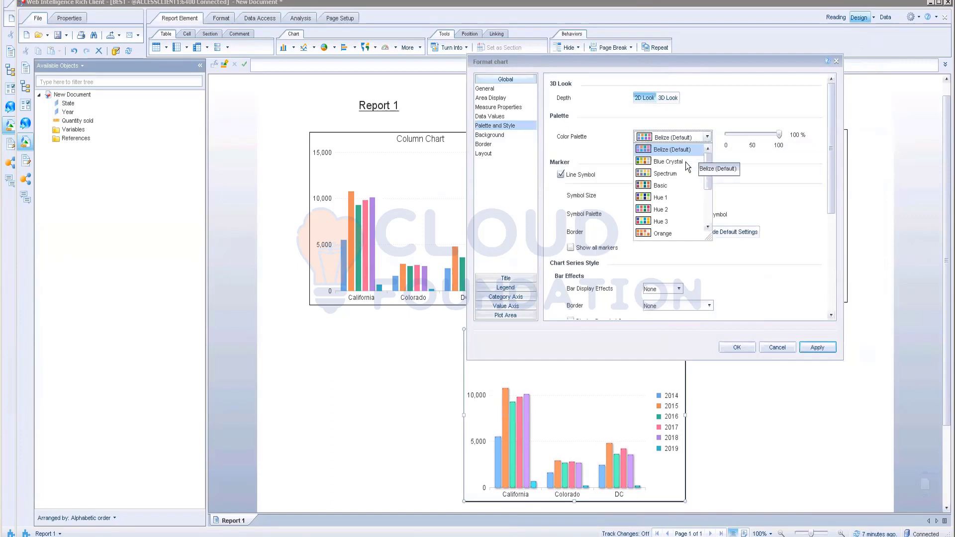
pyautogui.click(666, 161)
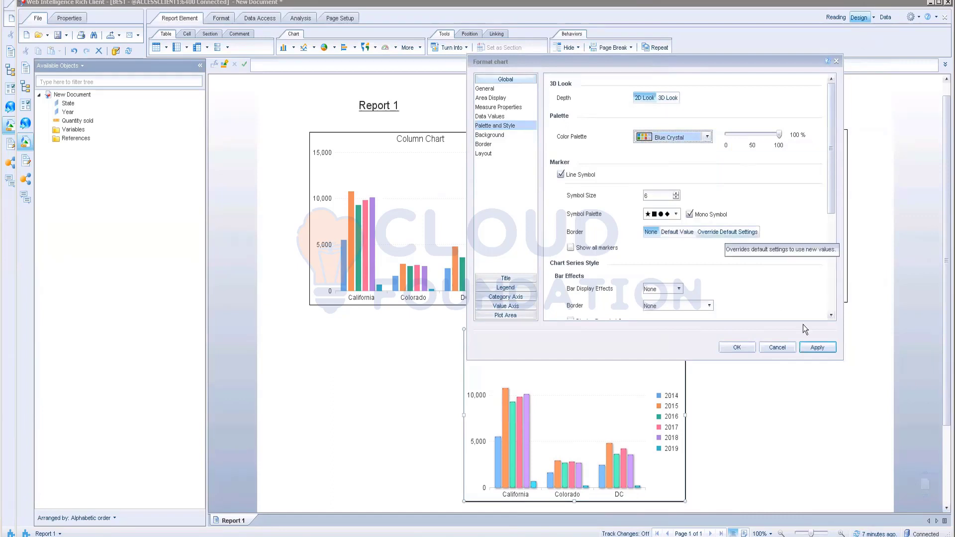
pyautogui.click(817, 348)
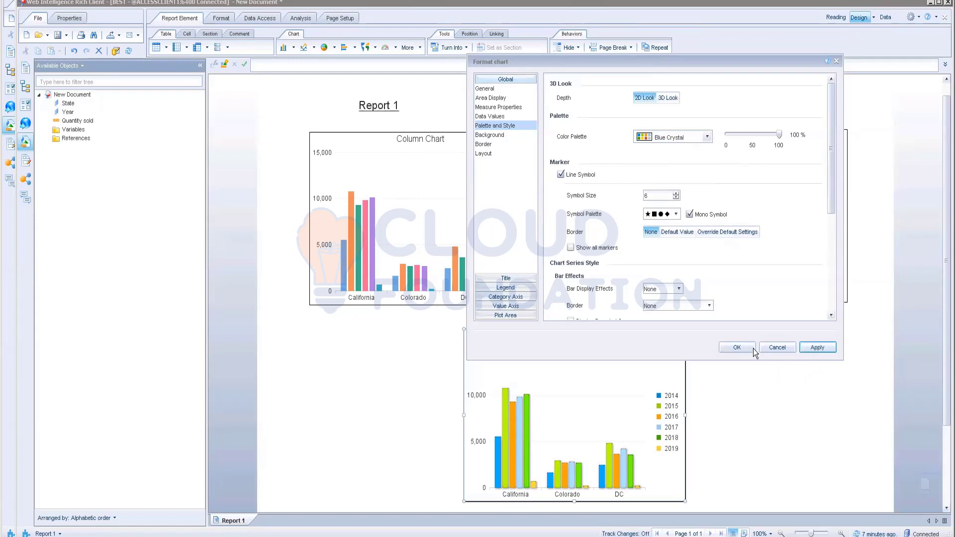
pyautogui.click(737, 348)
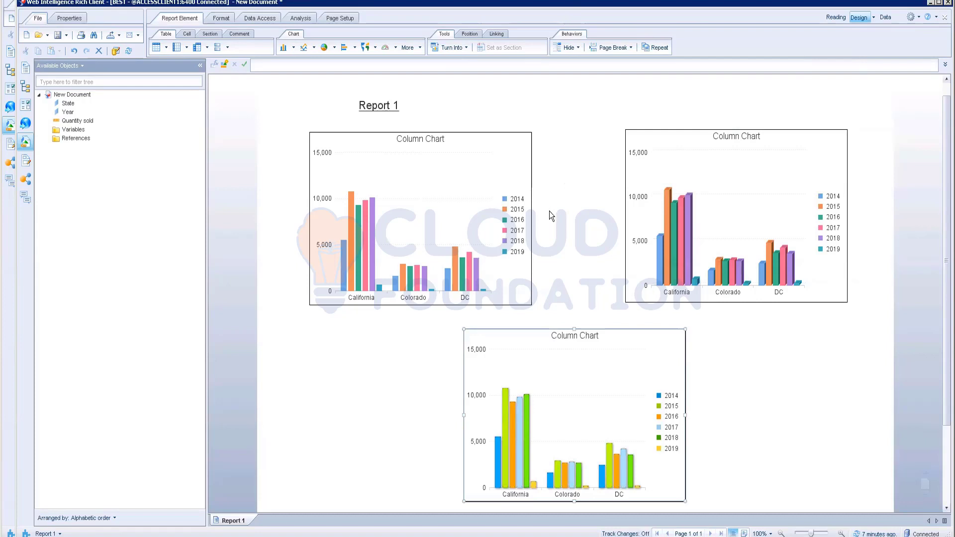
# Step: Collapse the Available Objects pane and switch to the Lab activity4 Word document to review its sample column charts
pyautogui.click(200, 65)
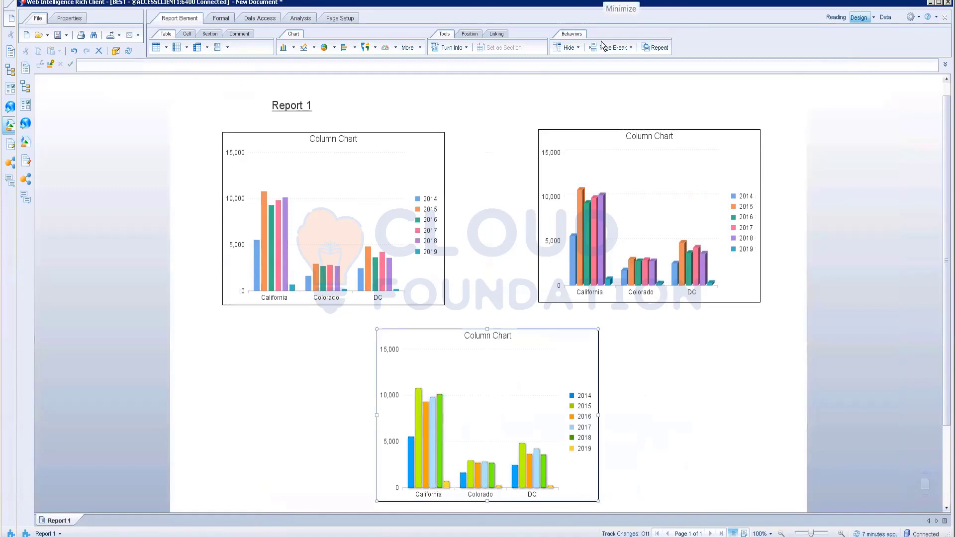
pyautogui.hotkey('alt', 'Tab')
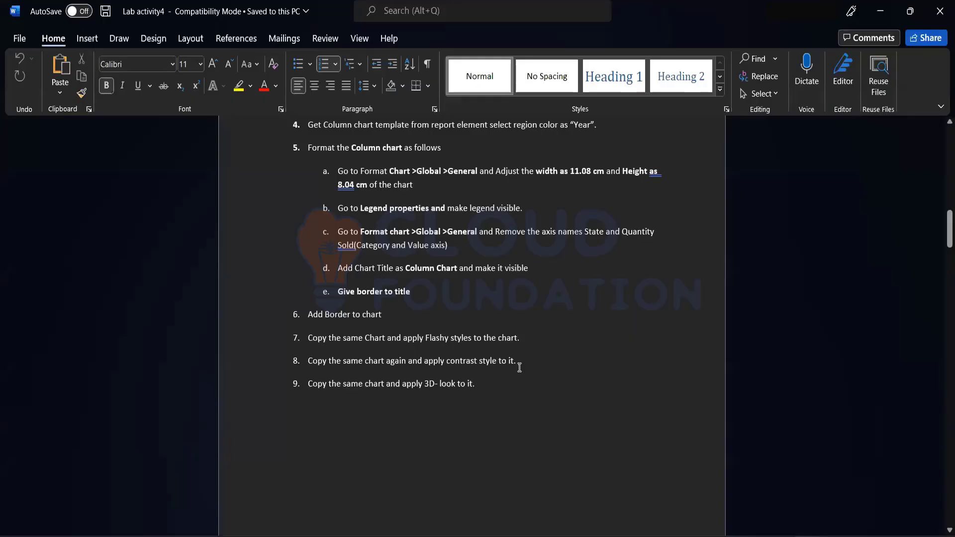
pyautogui.scroll(-10, 520, 368)
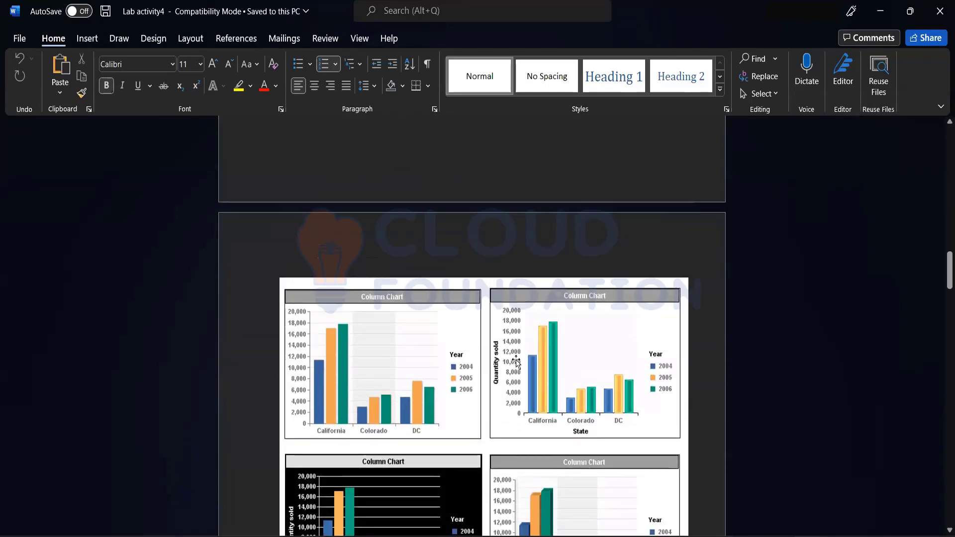
pyautogui.scroll(-1, 517, 358)
pyautogui.scroll(-4, 517, 357)
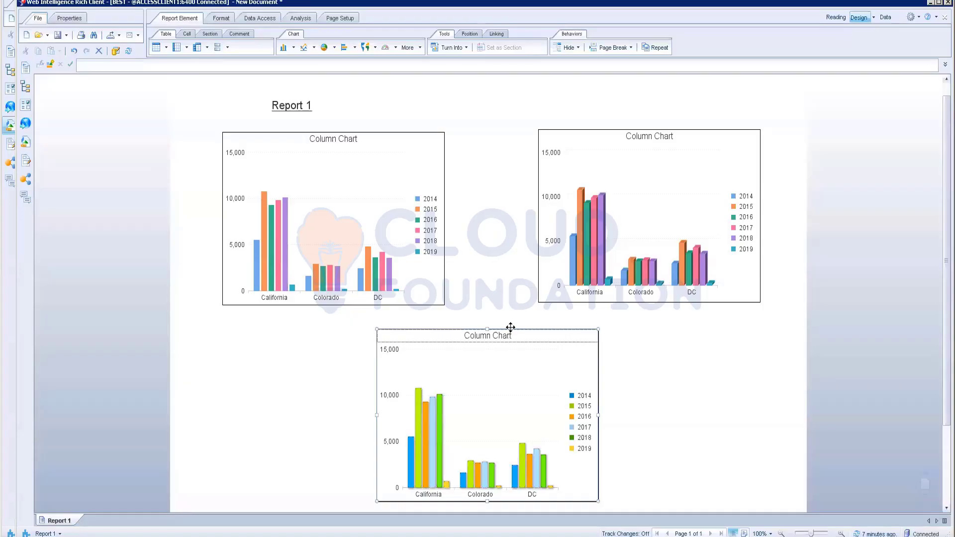
# Step: Back in Web Intelligence Rich Client, open the additional Turn Into transformations for the lower chart copy and examine the available chart types
pyautogui.click(512, 325)
pyautogui.rightClick(512, 323)
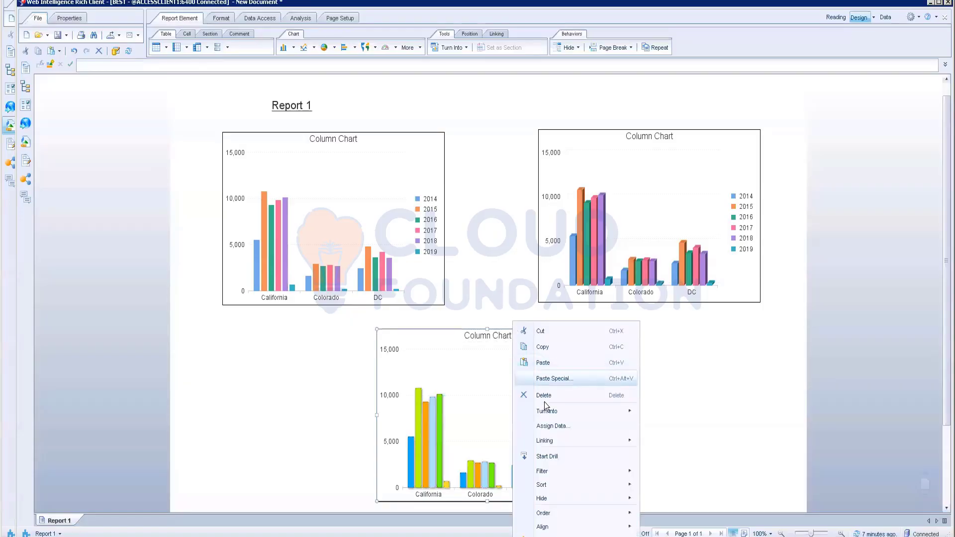
pyautogui.moveTo(552, 414)
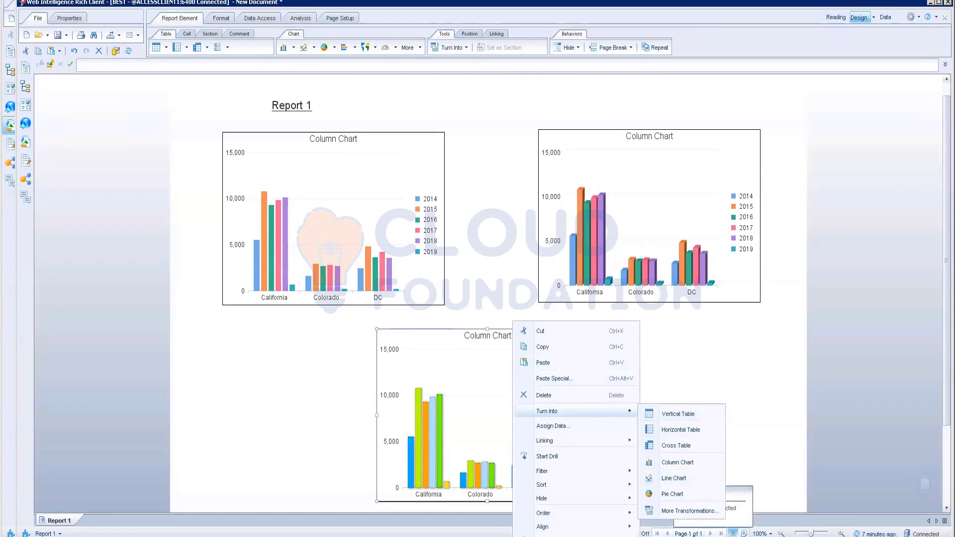
pyautogui.click(689, 511)
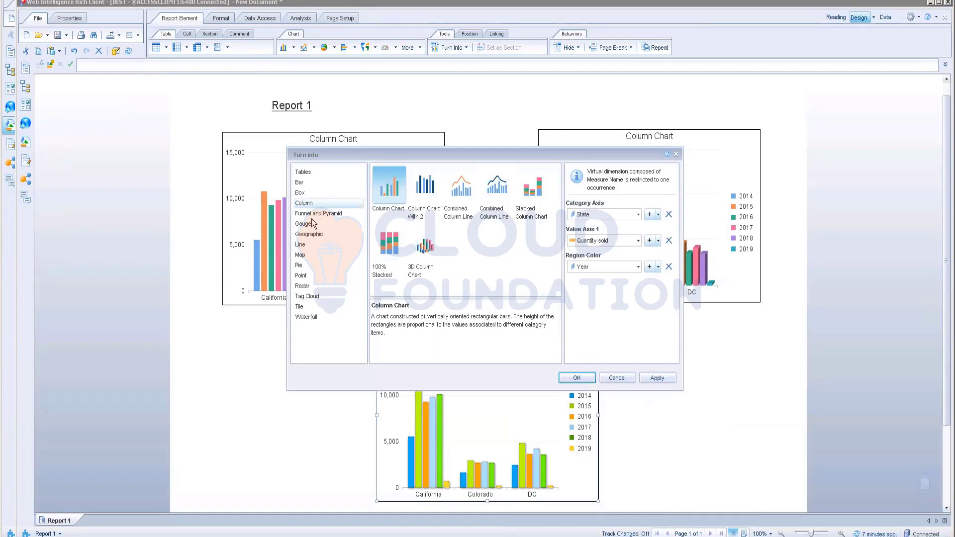
pyautogui.click(303, 254)
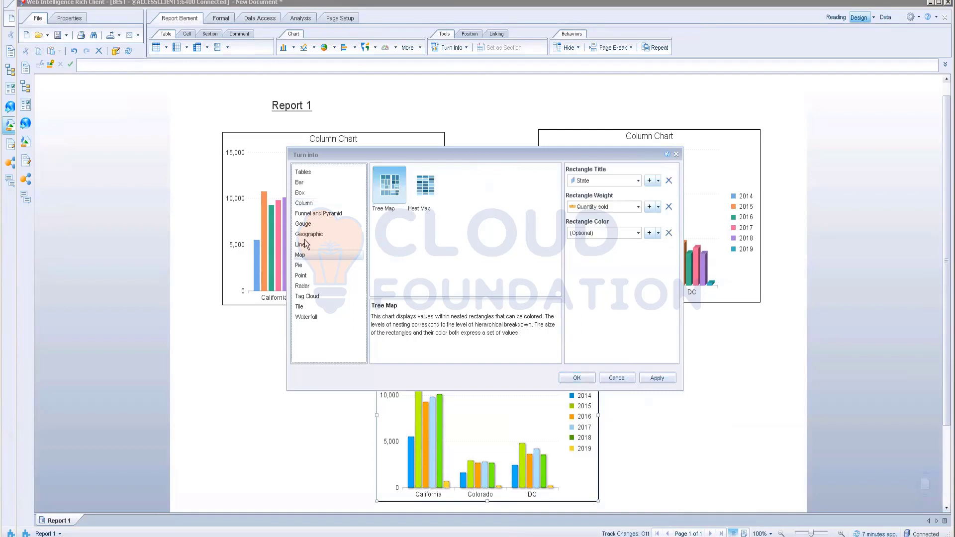
pyautogui.click(306, 234)
pyautogui.click(305, 224)
pyautogui.click(306, 213)
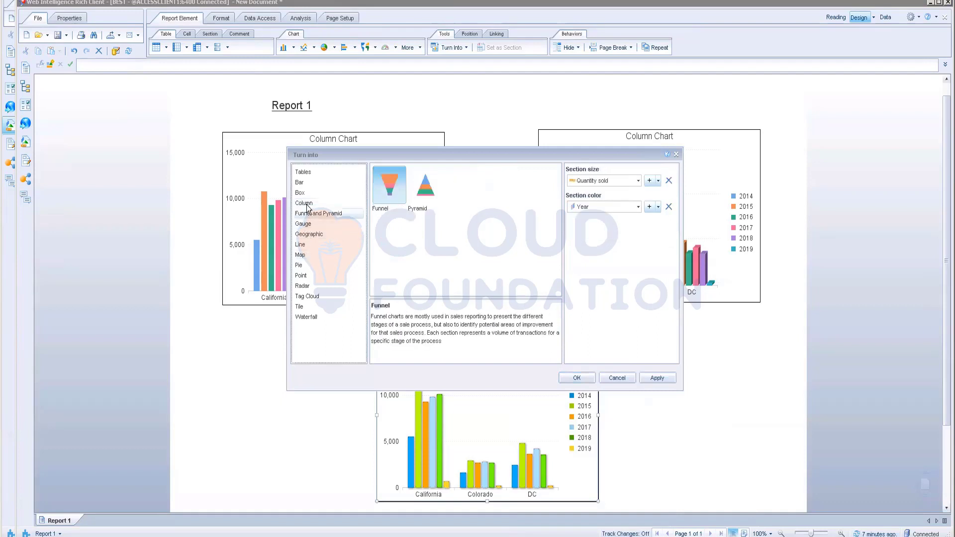
pyautogui.click(305, 203)
pyautogui.click(305, 193)
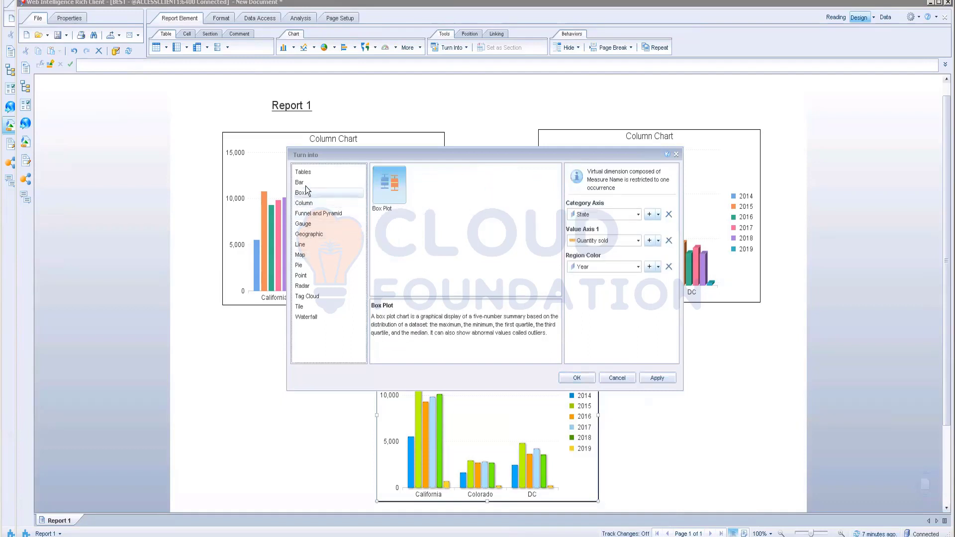
pyautogui.click(306, 183)
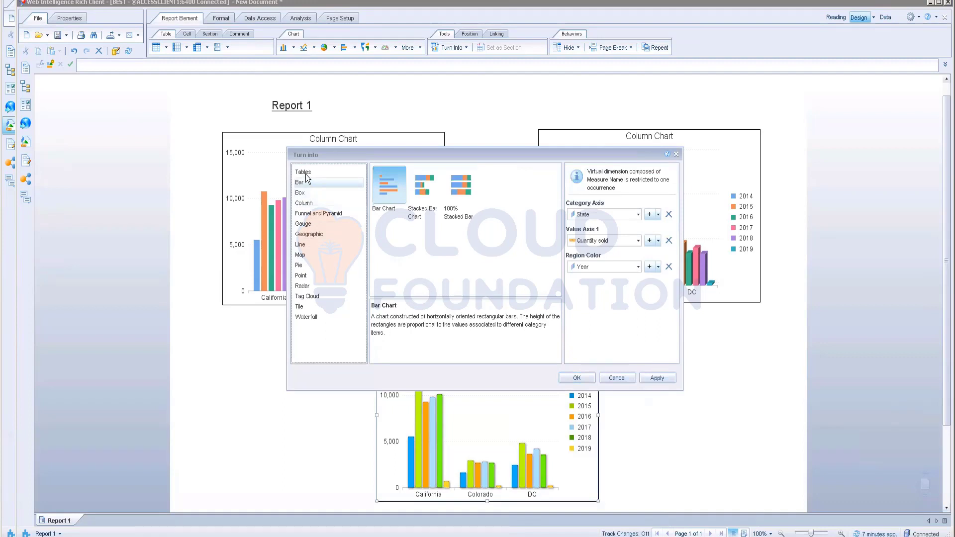
# Step: Turn the lower chart copy into a 3D Column Chart, apply the transformation and deselect the chart
pyautogui.click(307, 204)
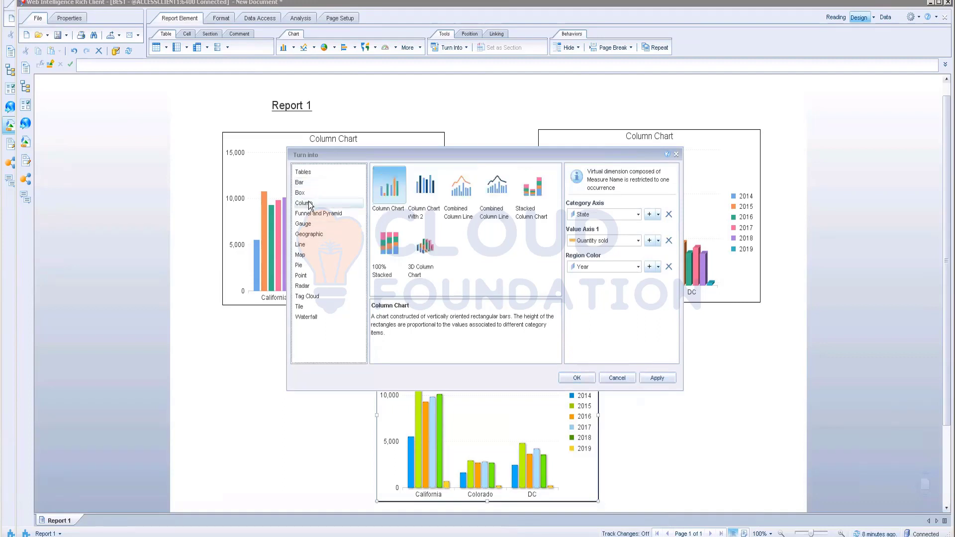
pyautogui.click(426, 243)
pyautogui.click(656, 378)
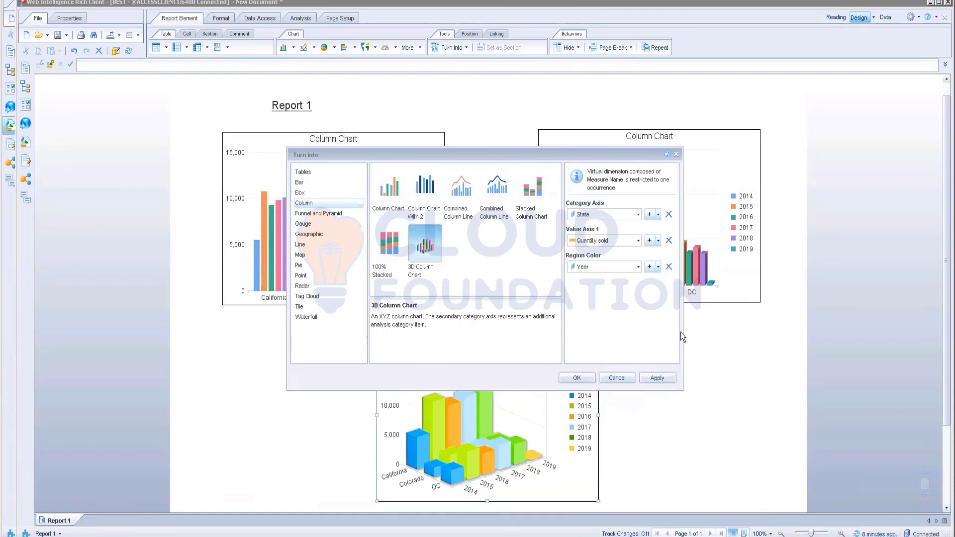
pyautogui.click(677, 155)
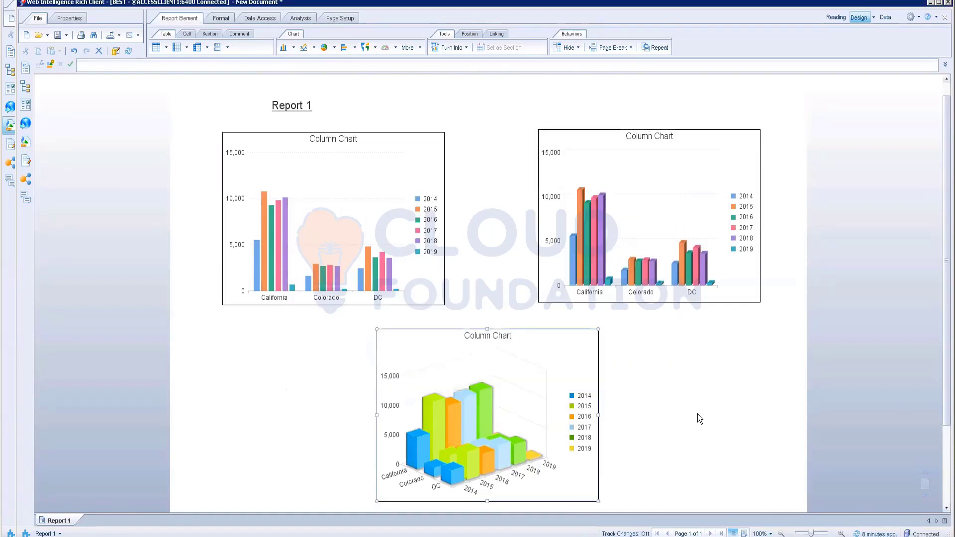
pyautogui.click(696, 384)
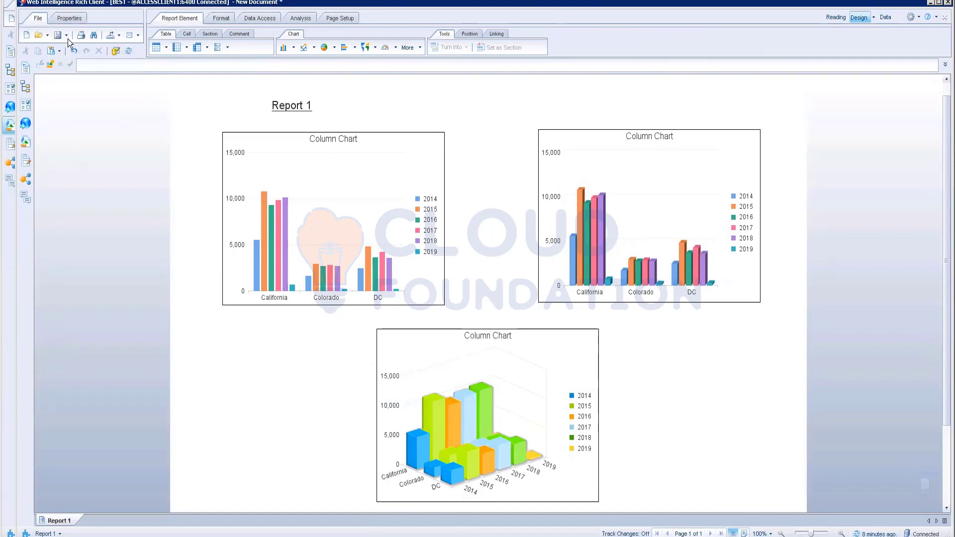
# Step: Switch to the Lab activity4 Word document and read the Surface Line and 3D Pie chart exercises, tasks 10 to 12
pyautogui.click(66, 37)
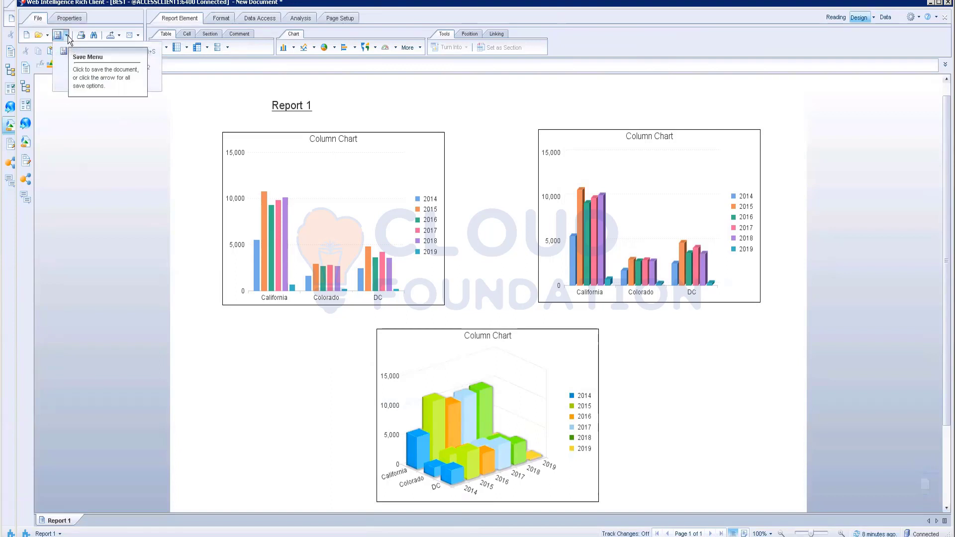
pyautogui.click(68, 38)
pyautogui.click(68, 37)
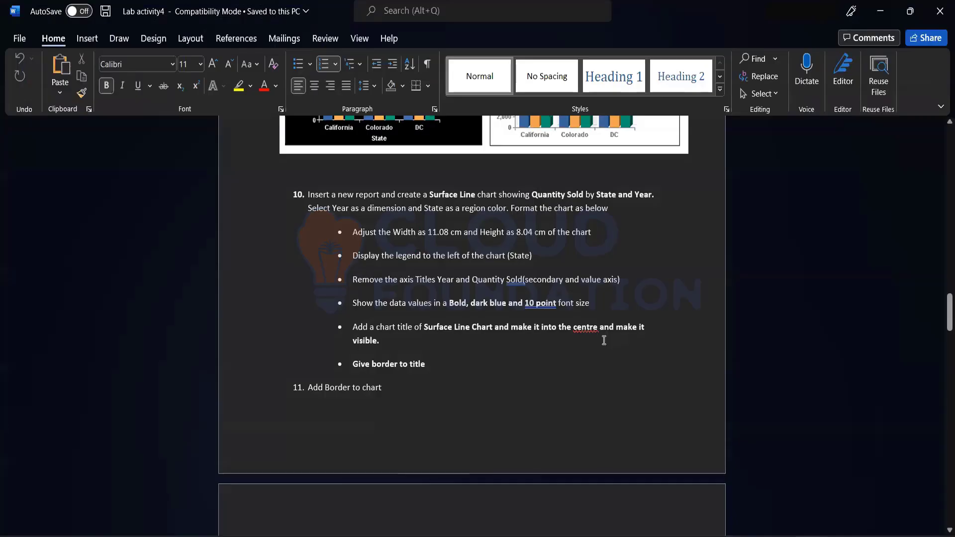
pyautogui.scroll(-12, 602, 338)
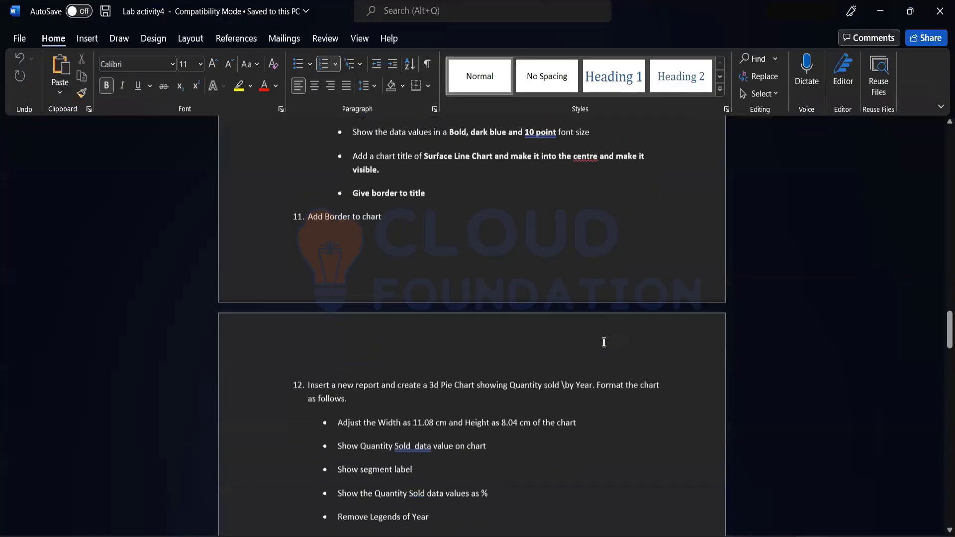
pyautogui.scroll(3, 601, 345)
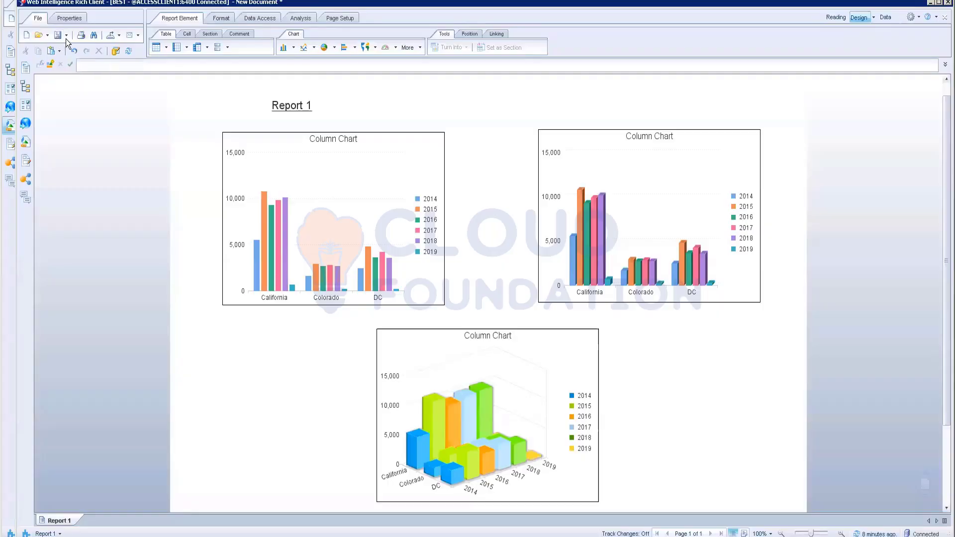
# Step: Back in Web Intelligence Rich Client, save the document to Enterprise as Chart Formatting Activity in the personal subfolder of My Favorites
pyautogui.click(66, 35)
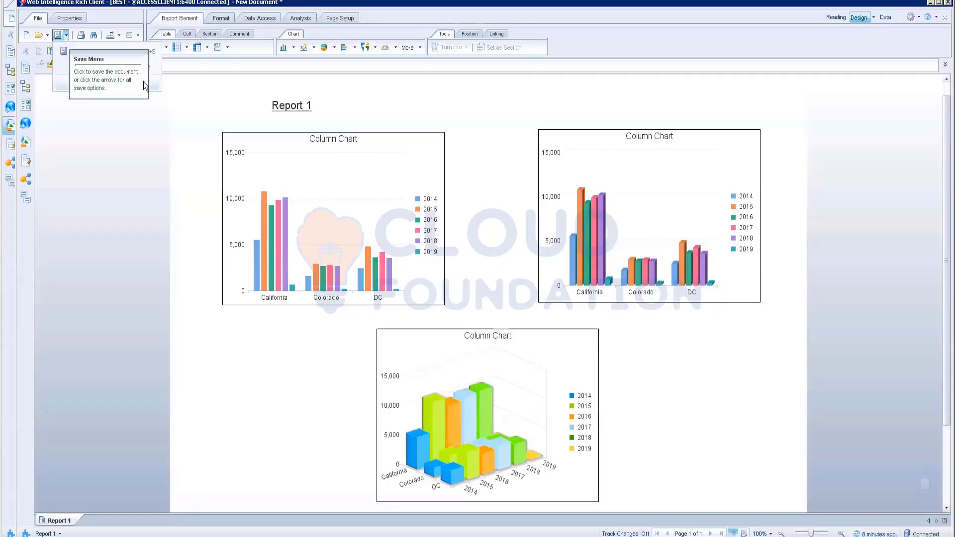
pyautogui.click(66, 35)
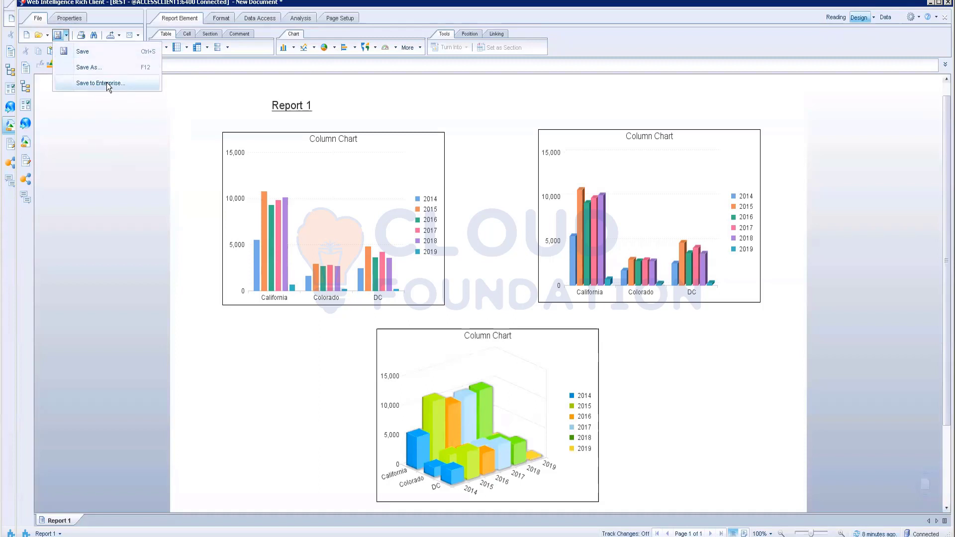
pyautogui.click(107, 82)
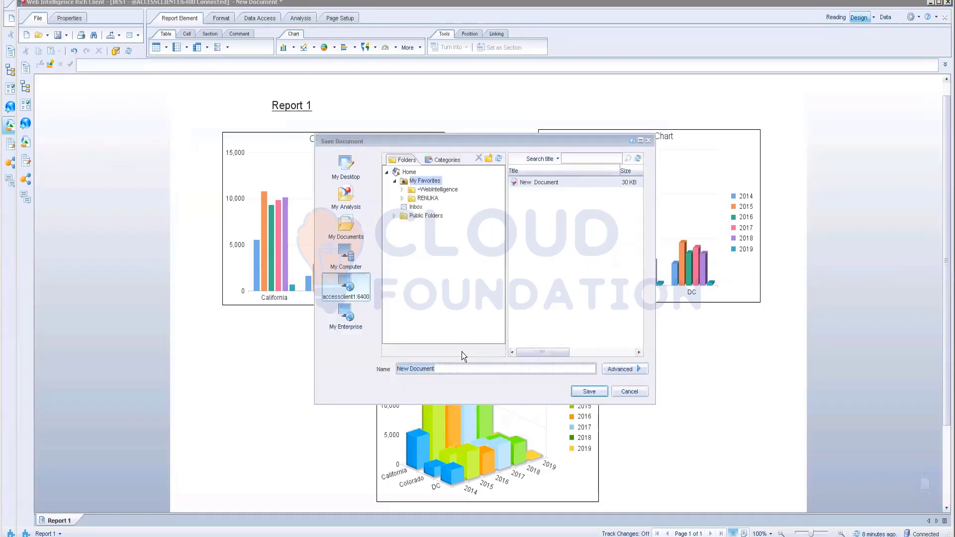
pyautogui.click(428, 198)
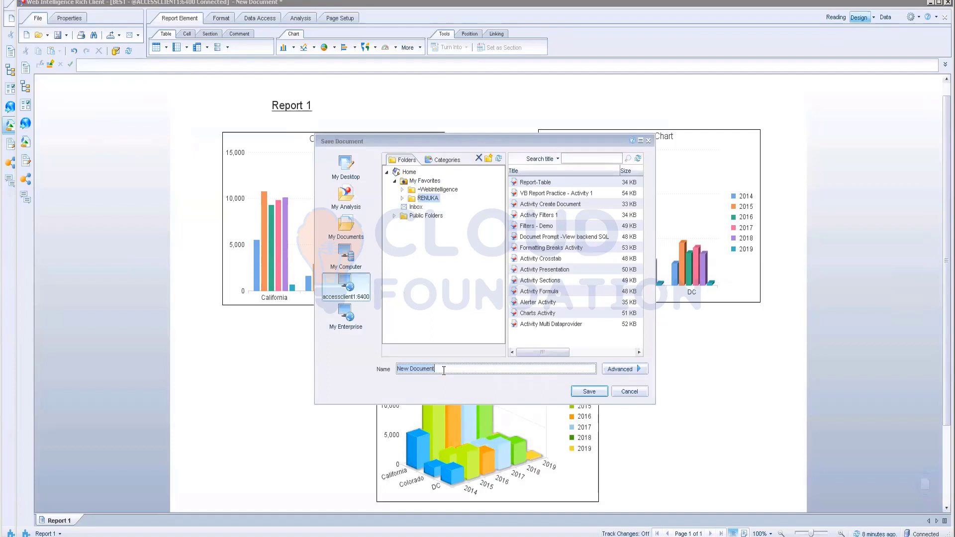
pyautogui.write('Chart Fomrtting')
pyautogui.press('BackSpace')
pyautogui.write('ma')
pyautogui.click(589, 392)
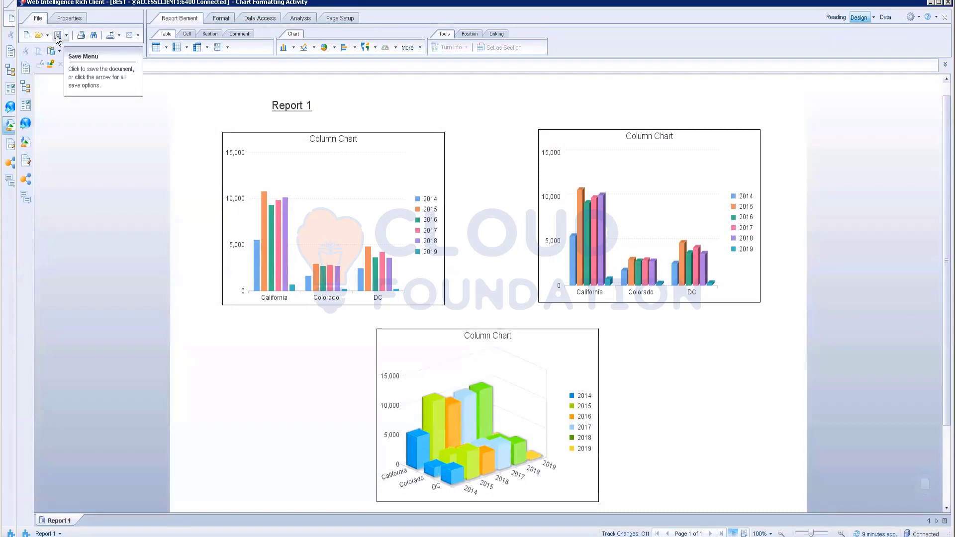
pyautogui.click(706, 165)
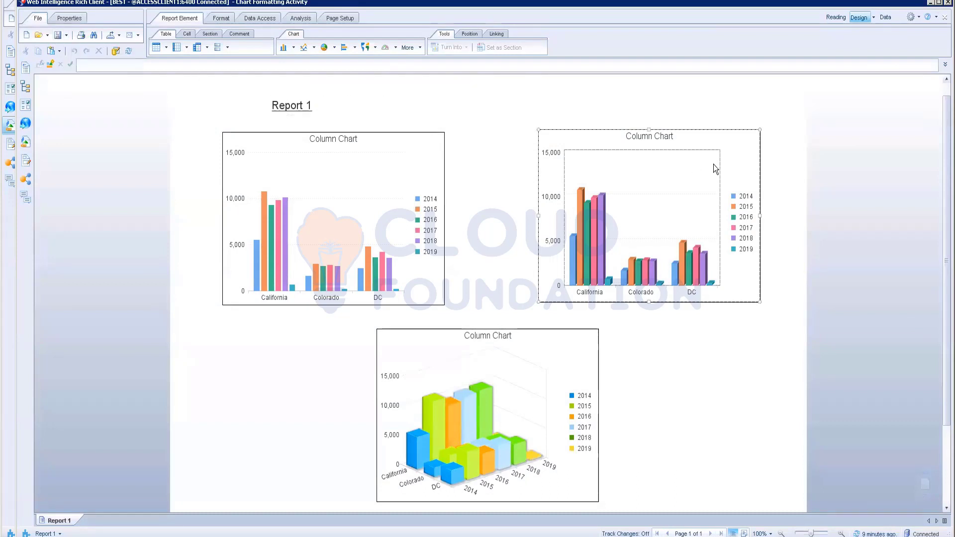
pyautogui.click(696, 109)
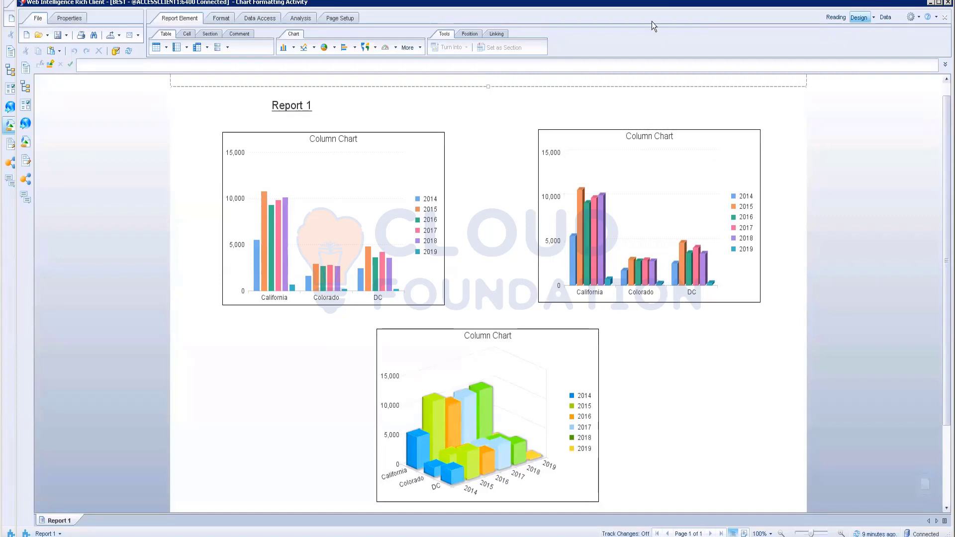
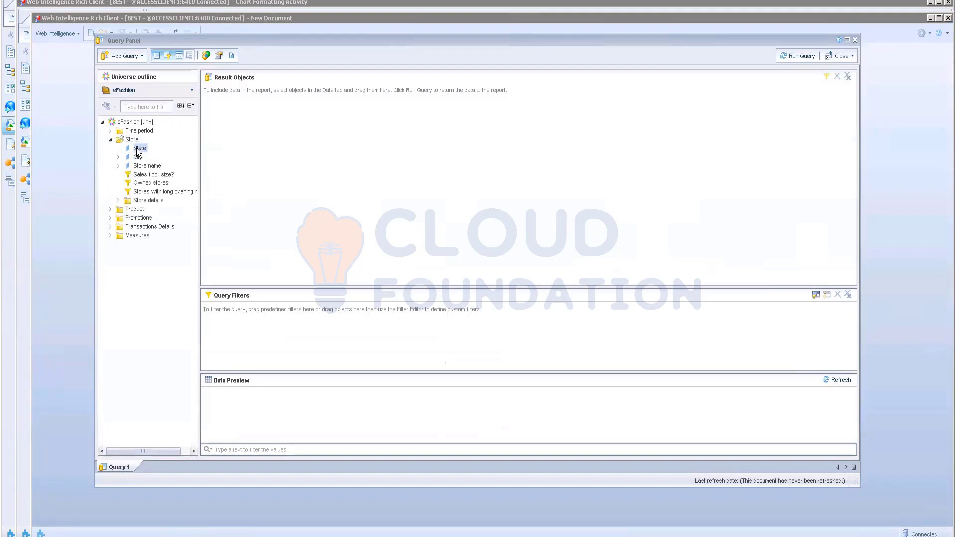
# Step: Add State from the Store class and Sales revenue from the Measures class to the eFashion query's result objects
pyautogui.doubleClick(136, 148)
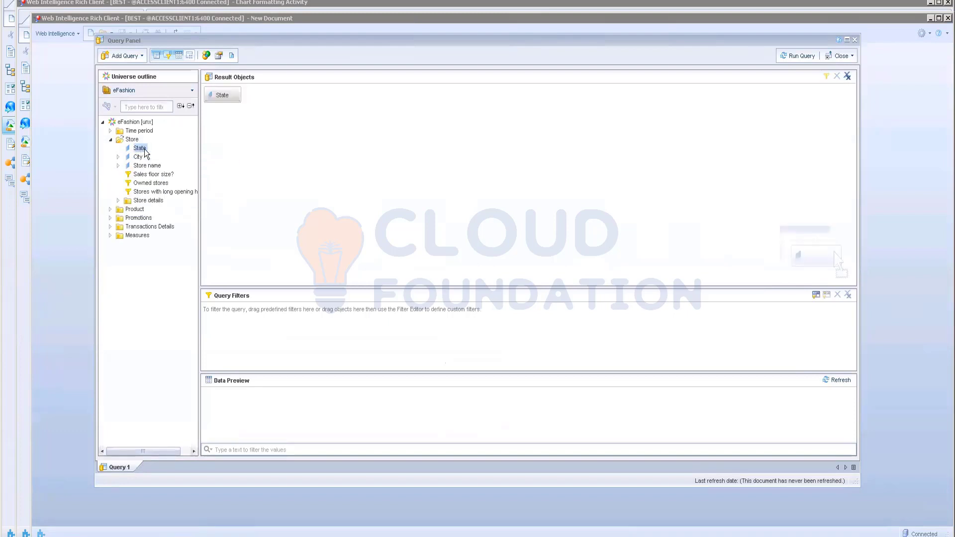
pyautogui.click(111, 236)
pyautogui.click(139, 245)
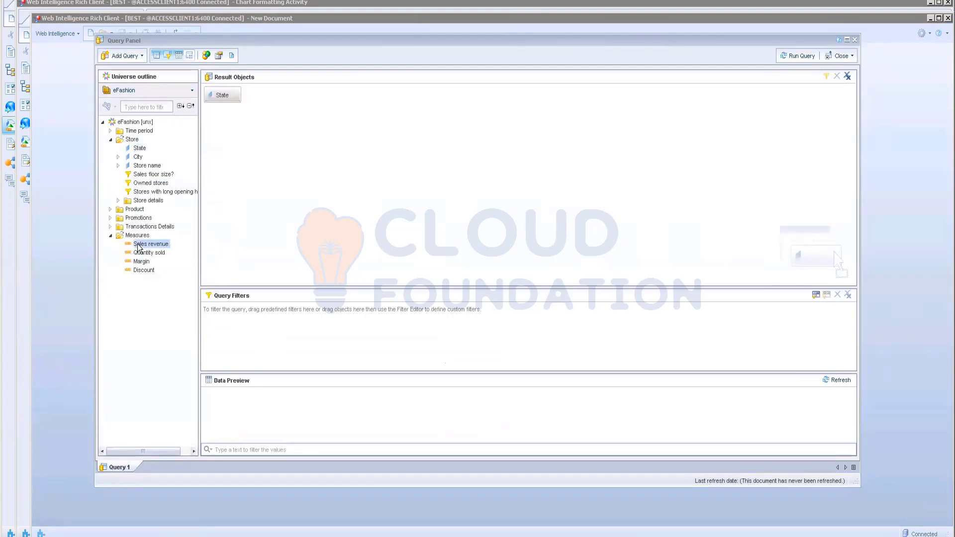
pyautogui.doubleClick(140, 245)
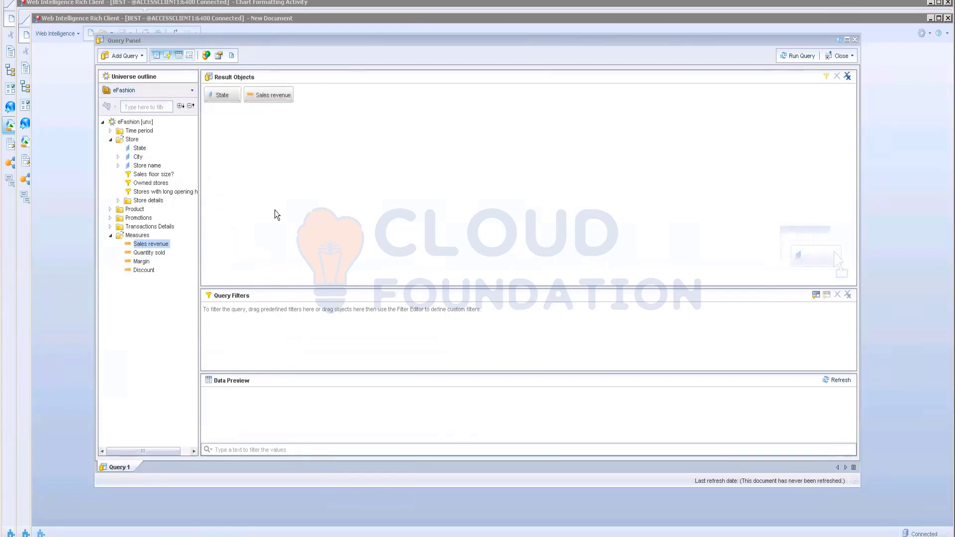
# Step: Display the query's scope of analysis, set its scope level to three level and run the query
pyautogui.click(190, 56)
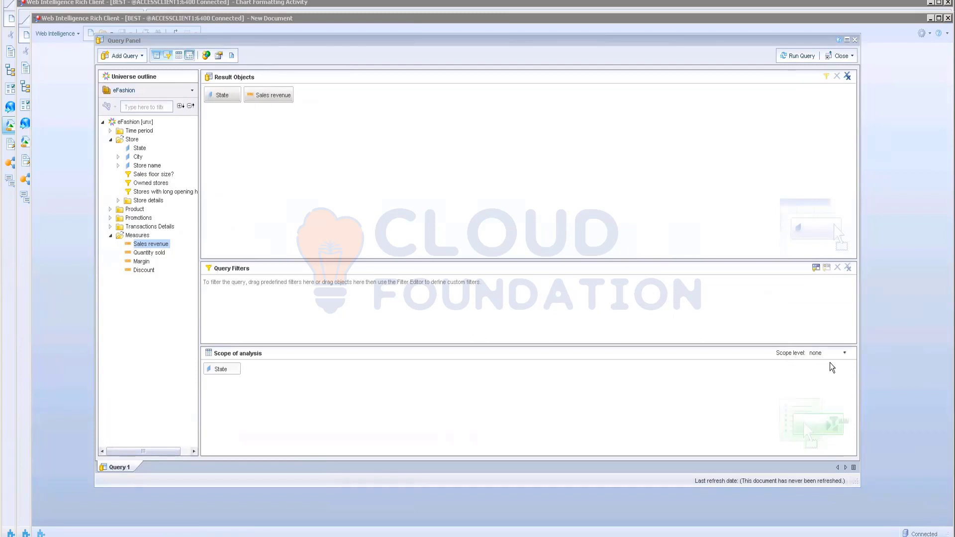
pyautogui.click(844, 353)
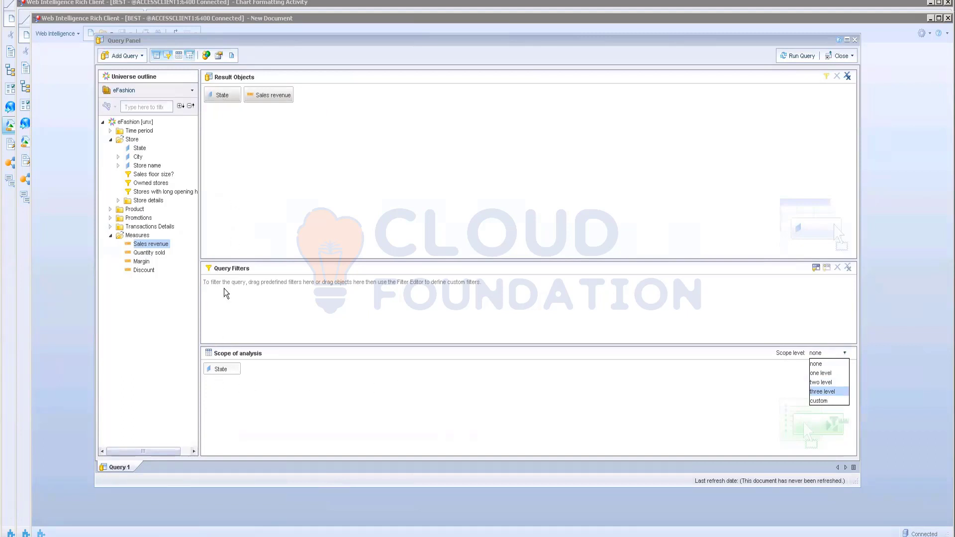
pyautogui.click(821, 392)
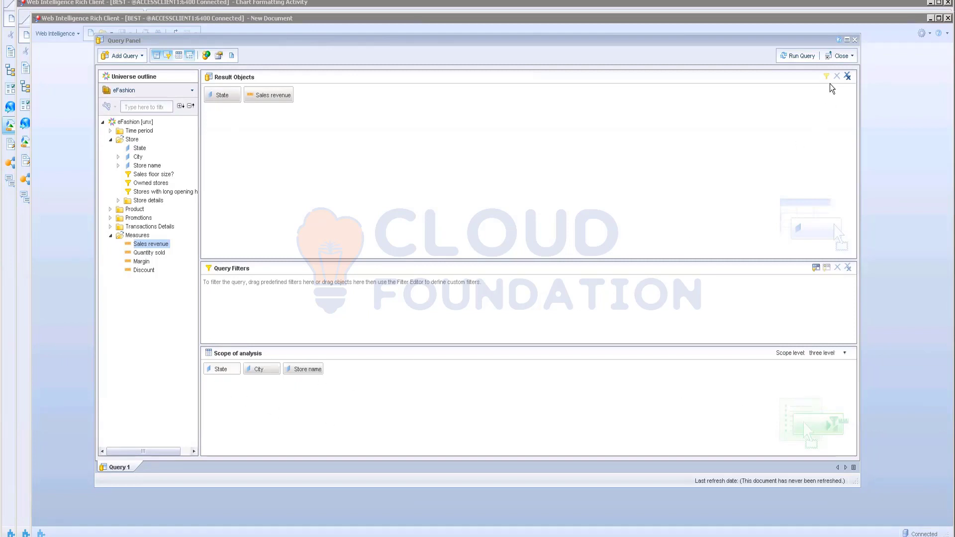
pyautogui.click(795, 56)
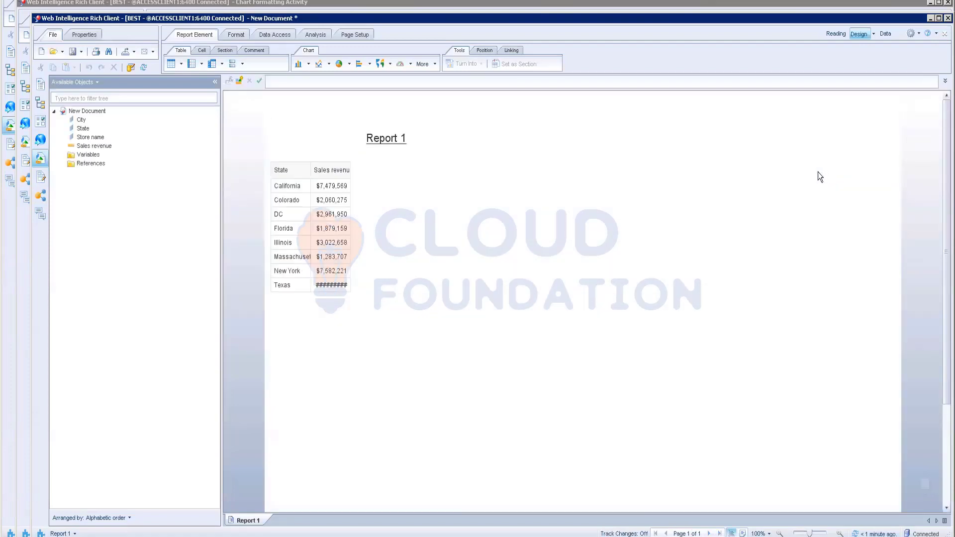
# Step: Start drill mode for the State and Sales revenue report
pyautogui.click(298, 228)
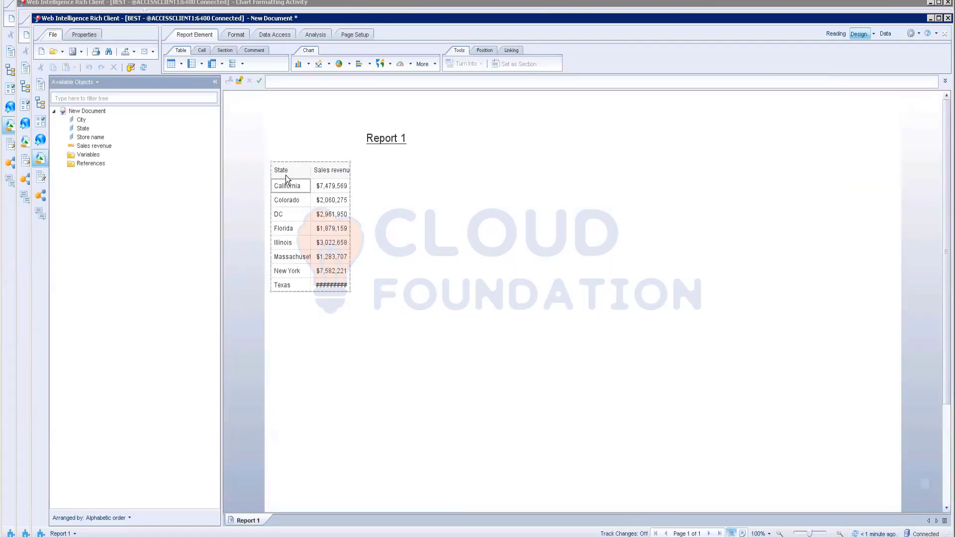
pyautogui.click(321, 130)
pyautogui.click(316, 35)
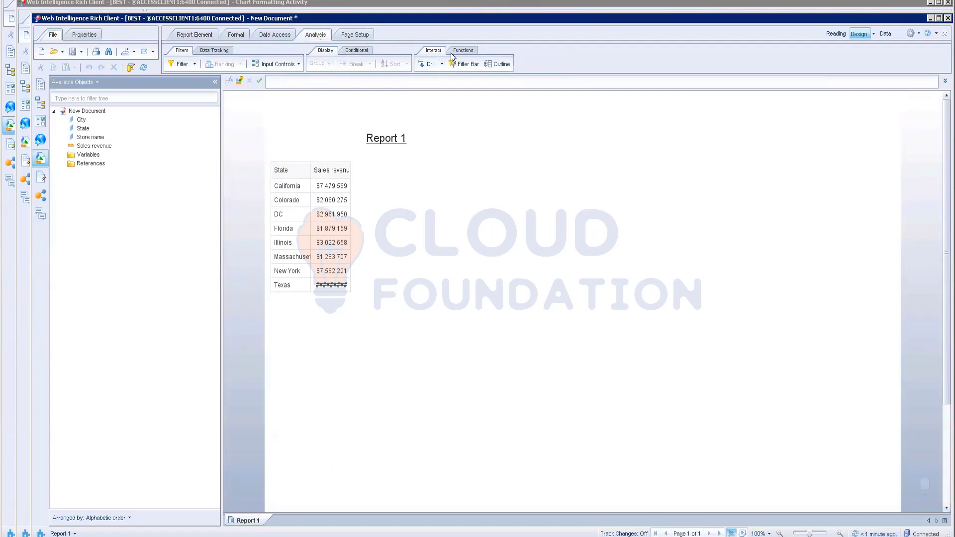
pyautogui.click(442, 65)
pyautogui.click(430, 79)
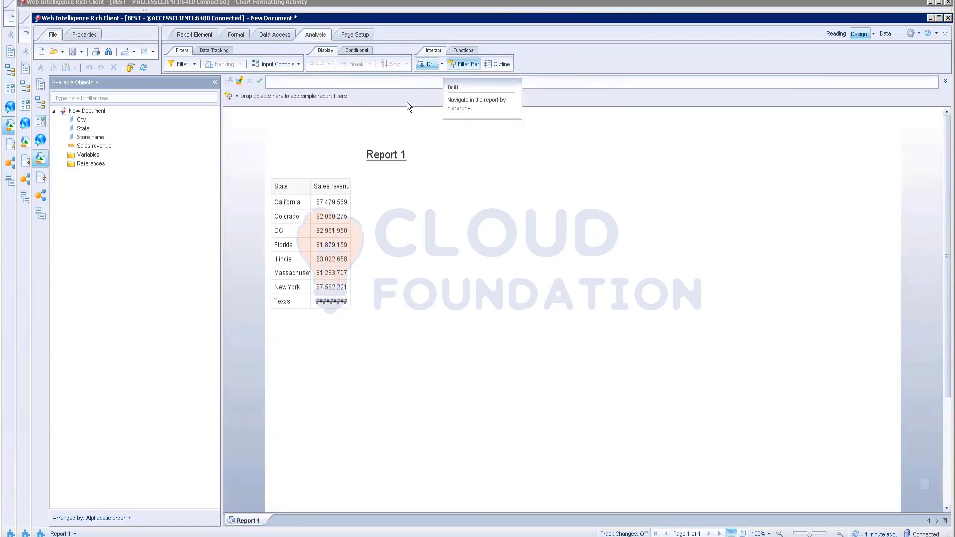
# Step: Drill down from California through Los Angeles to the store name level, and drill back up to State
pyautogui.click(292, 204)
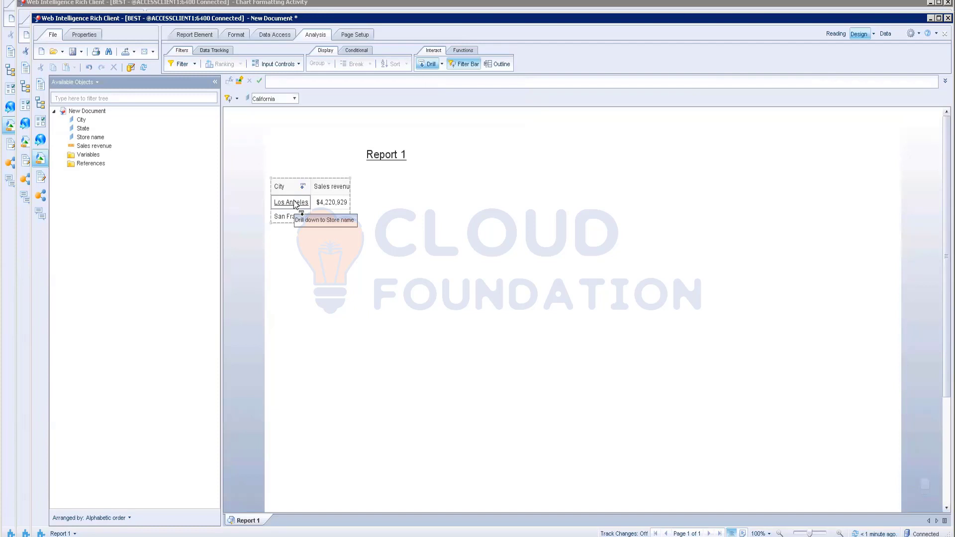
pyautogui.click(294, 203)
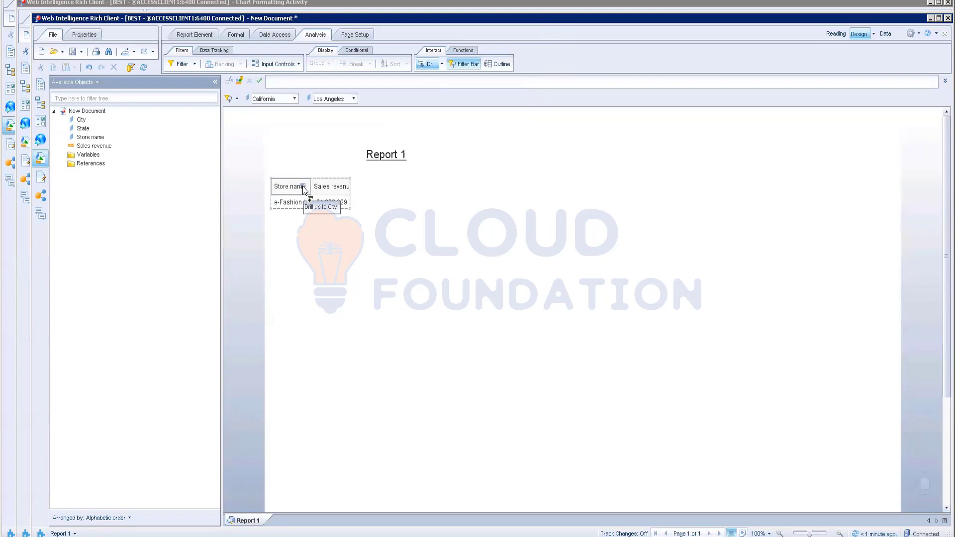
pyautogui.click(303, 187)
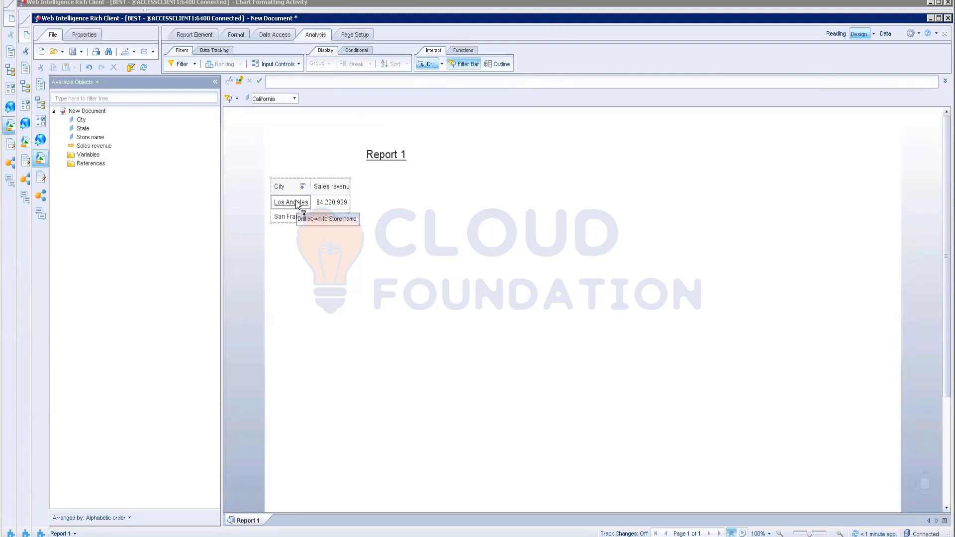
pyautogui.click(302, 189)
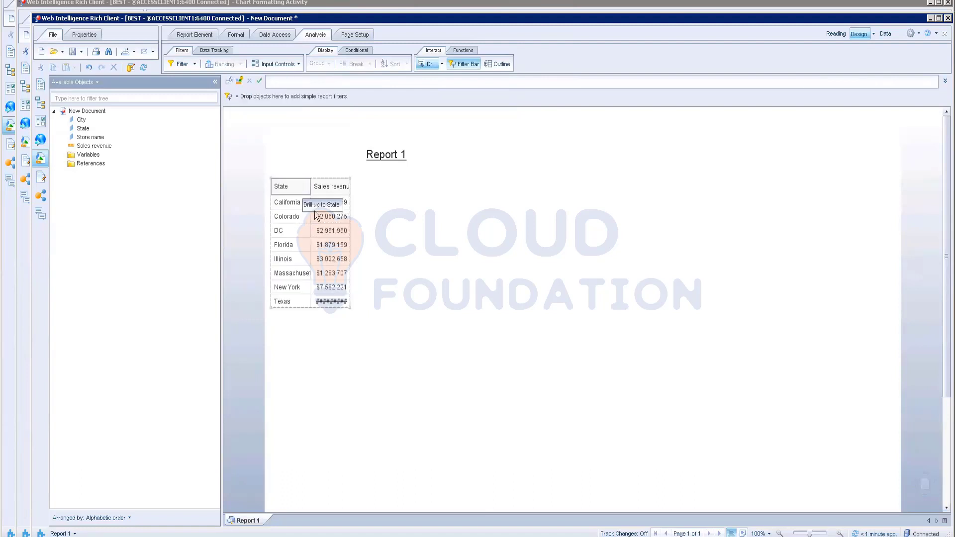
# Step: Drill down into Colorado to examine its city-level sales revenue, and drill back up to State
pyautogui.click(331, 214)
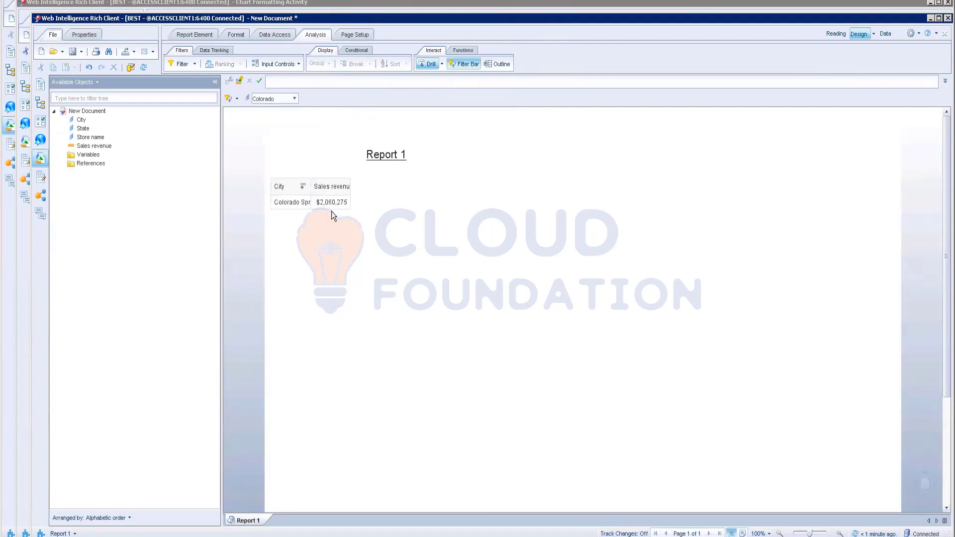
pyautogui.click(304, 188)
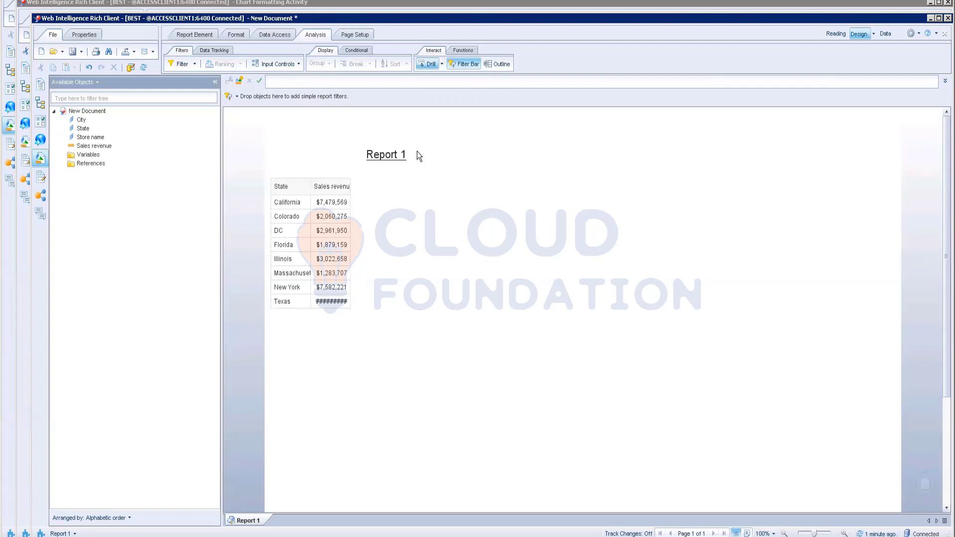
pyautogui.click(318, 244)
pyautogui.click(295, 244)
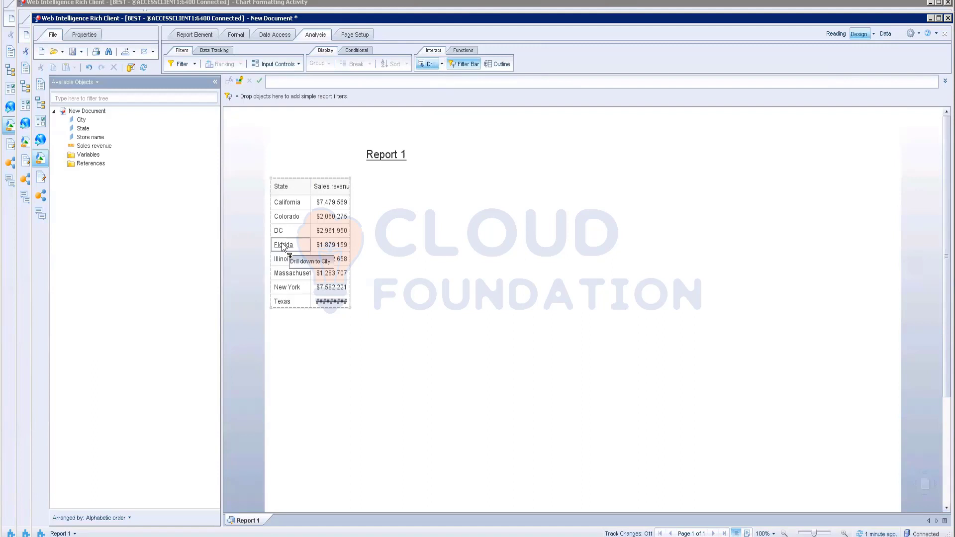
# Step: End drill mode to check the State cells without drilling, and start drill mode again
pyautogui.click(442, 65)
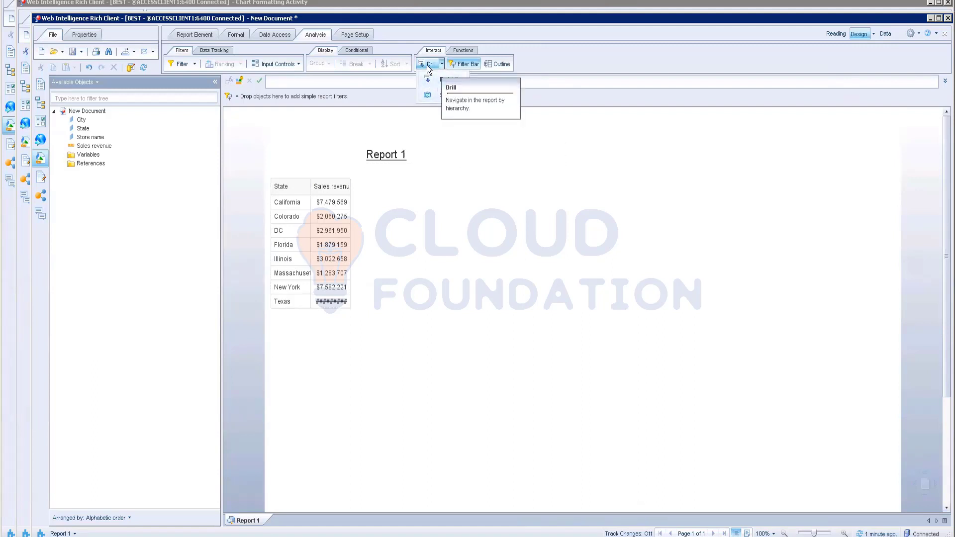
pyautogui.click(438, 79)
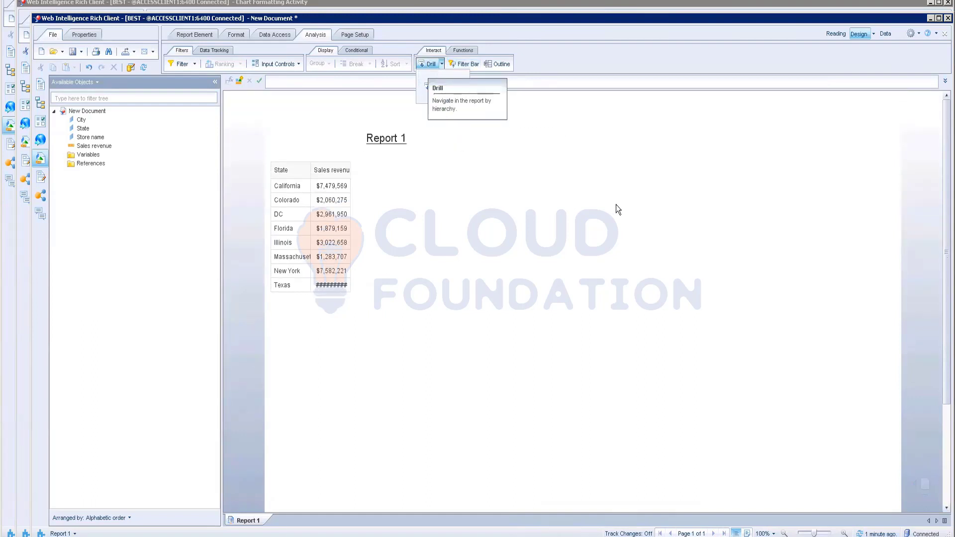
pyautogui.click(285, 187)
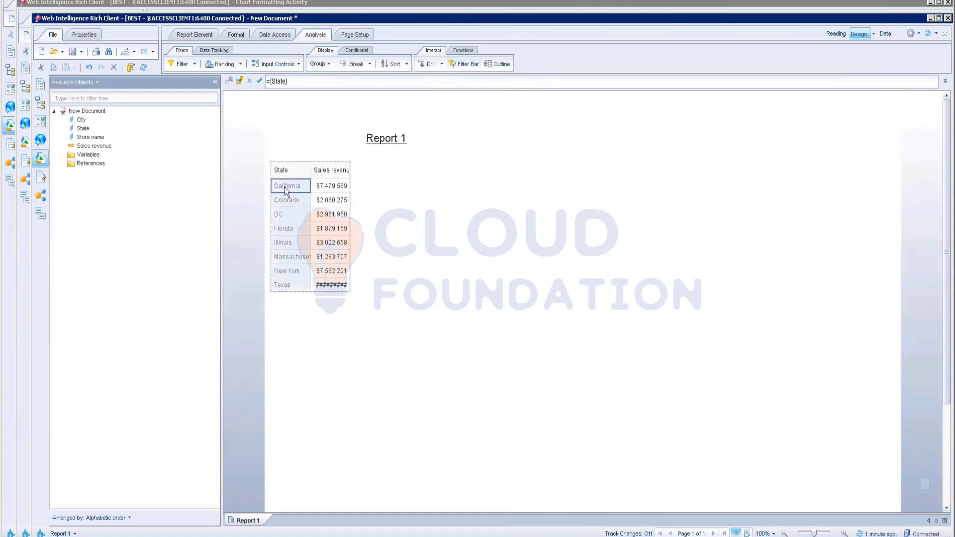
pyautogui.click(456, 166)
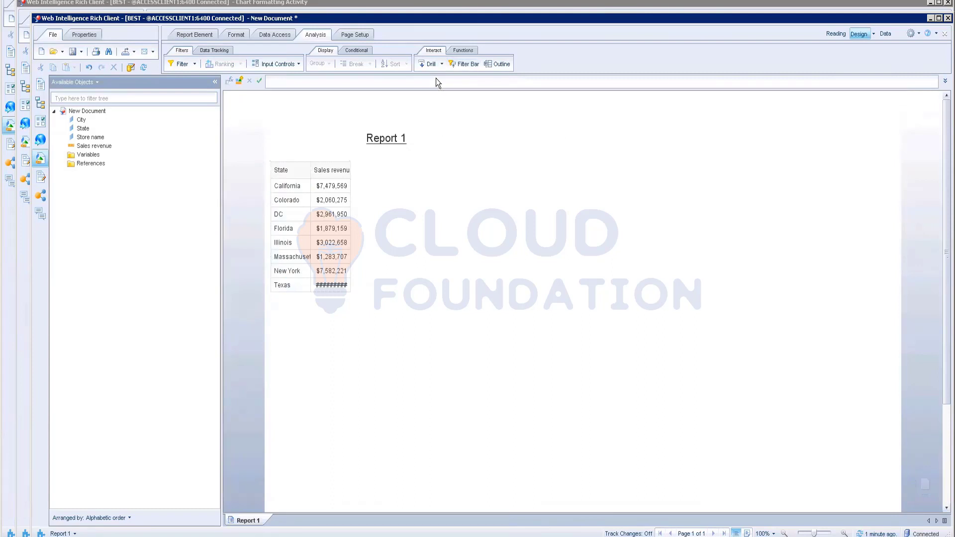
pyautogui.click(442, 64)
pyautogui.click(444, 79)
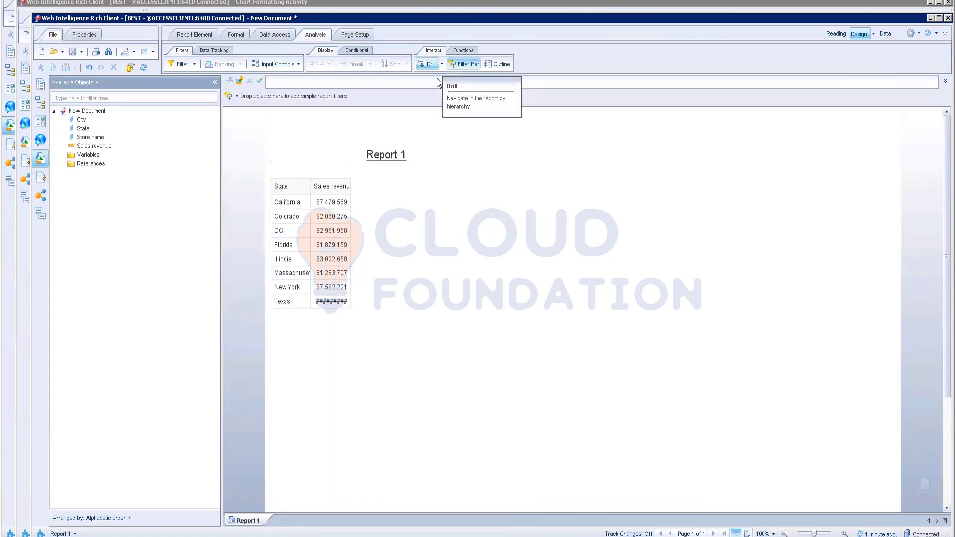
# Step: Save the document to the enterprise repository as Drill Activity, in the personal subfolder under My Favorites
pyautogui.click(82, 52)
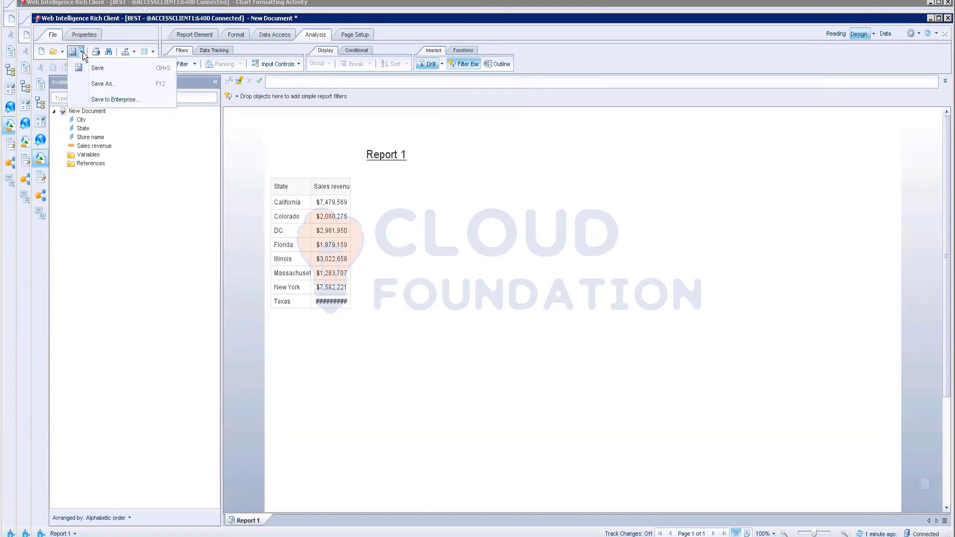
pyautogui.click(131, 103)
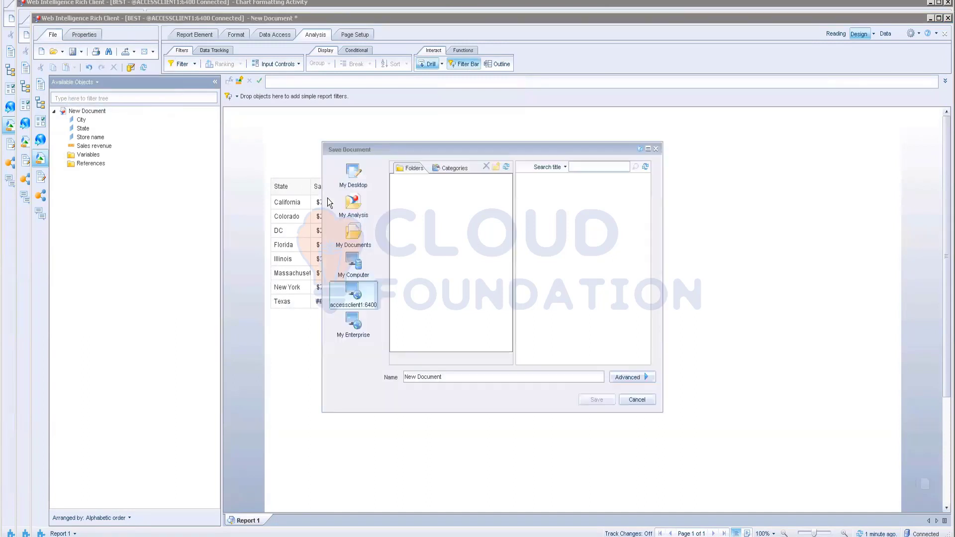
pyautogui.click(438, 207)
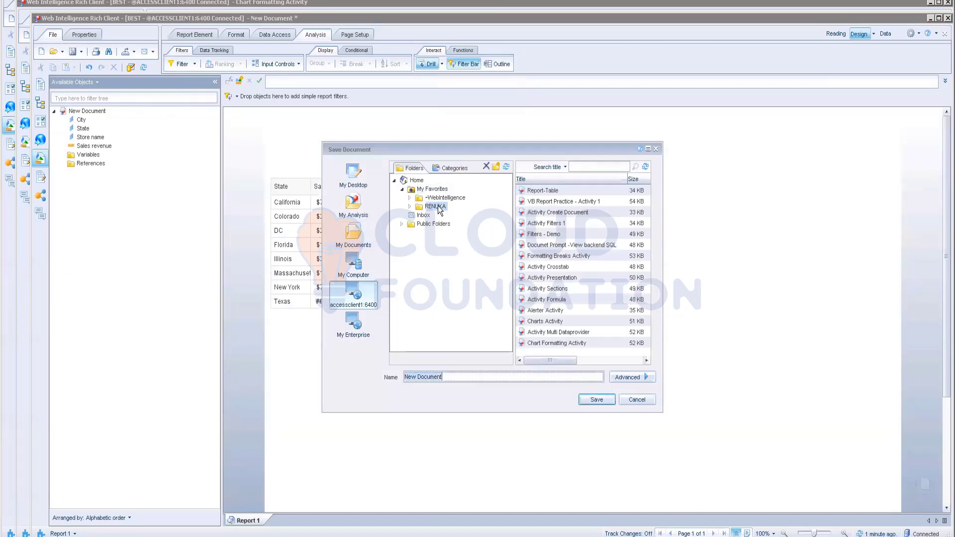
pyautogui.write('Drill Activity')
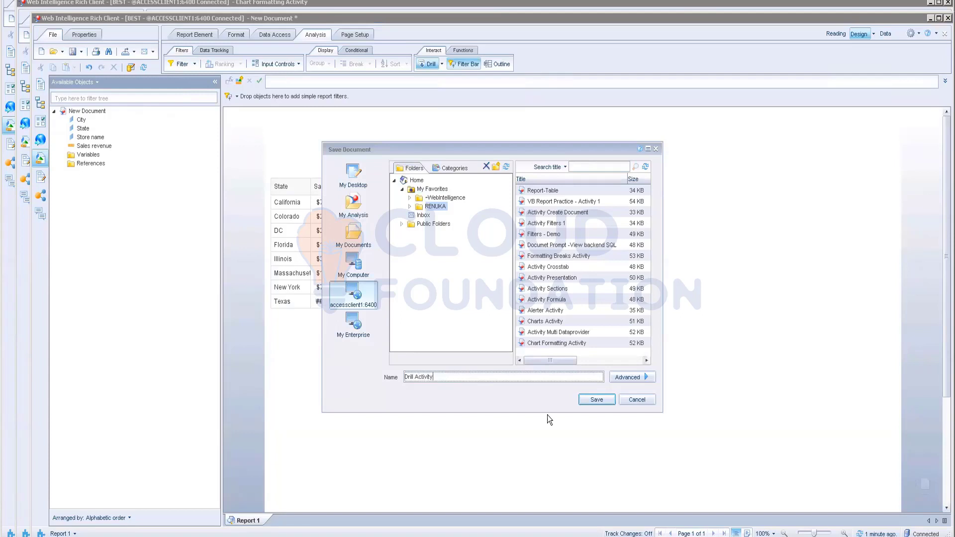
pyautogui.click(608, 401)
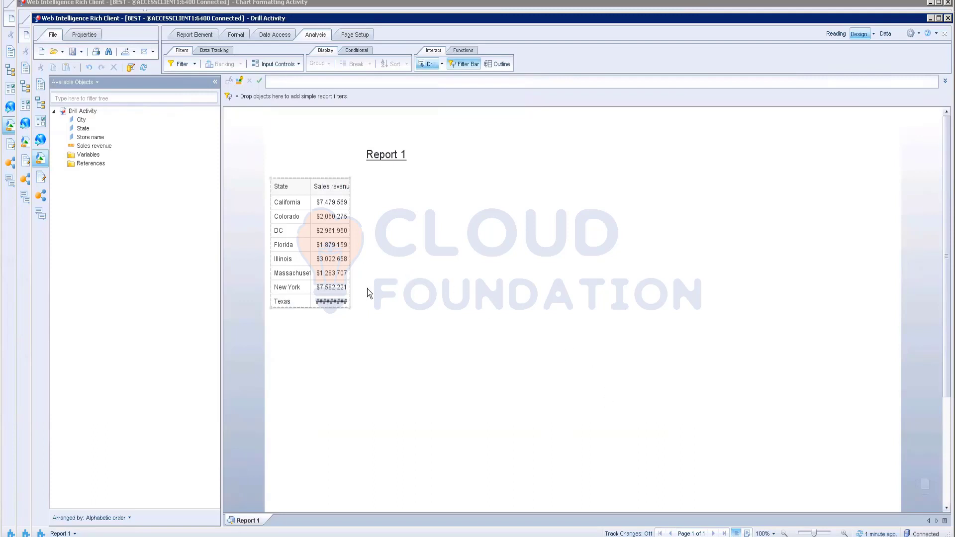
# Step: Add Year to the query's result objects, set the scope of analysis to three level, and run the query
pyautogui.click(272, 37)
pyautogui.click(242, 63)
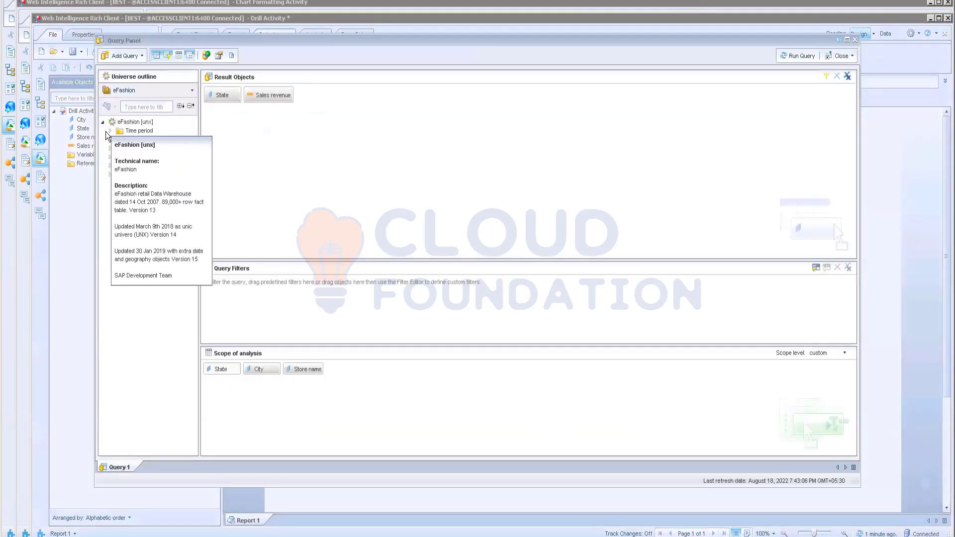
pyautogui.click(110, 131)
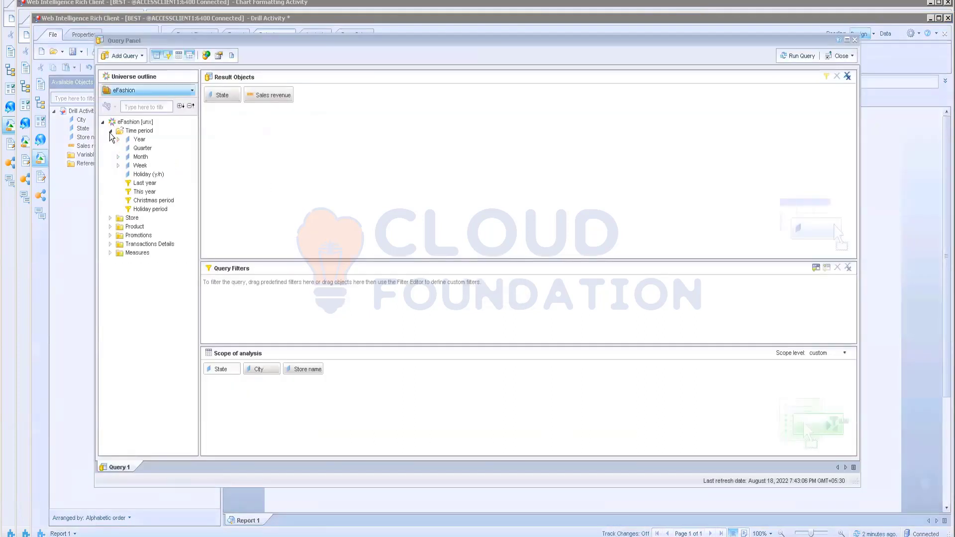
pyautogui.doubleClick(138, 139)
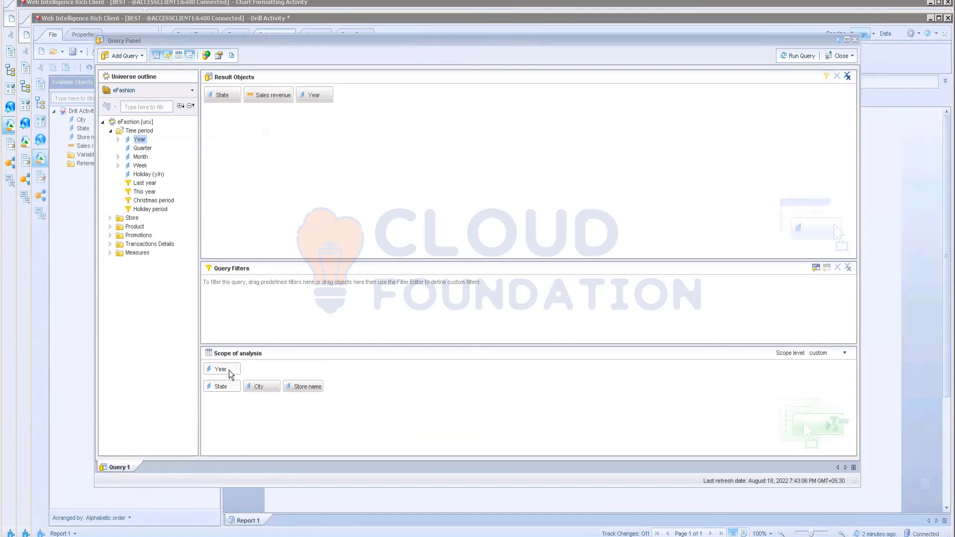
pyautogui.click(844, 352)
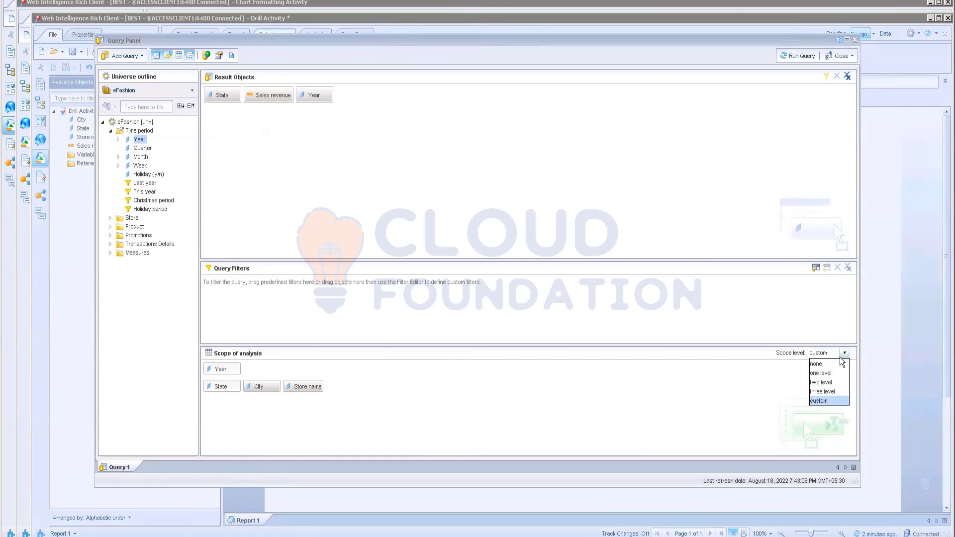
pyautogui.click(829, 391)
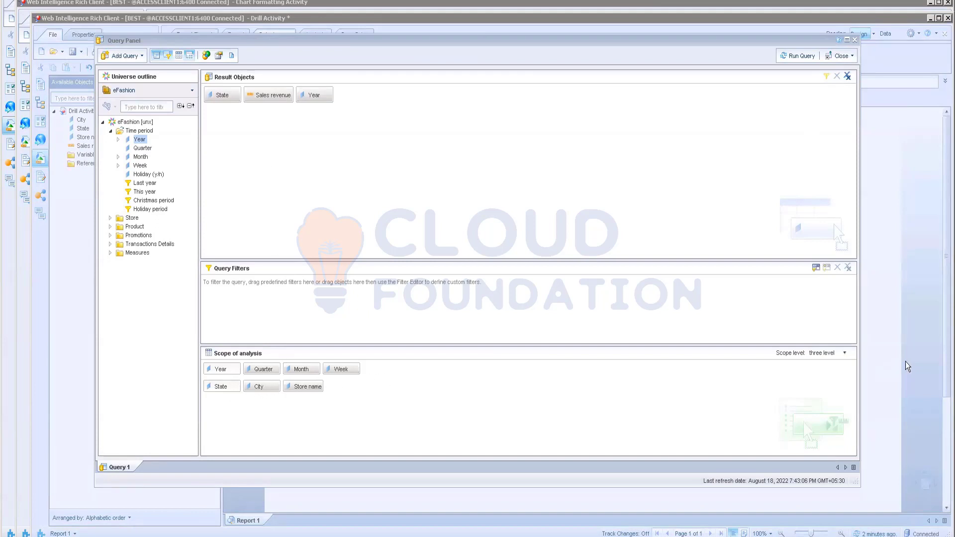
pyautogui.click(789, 56)
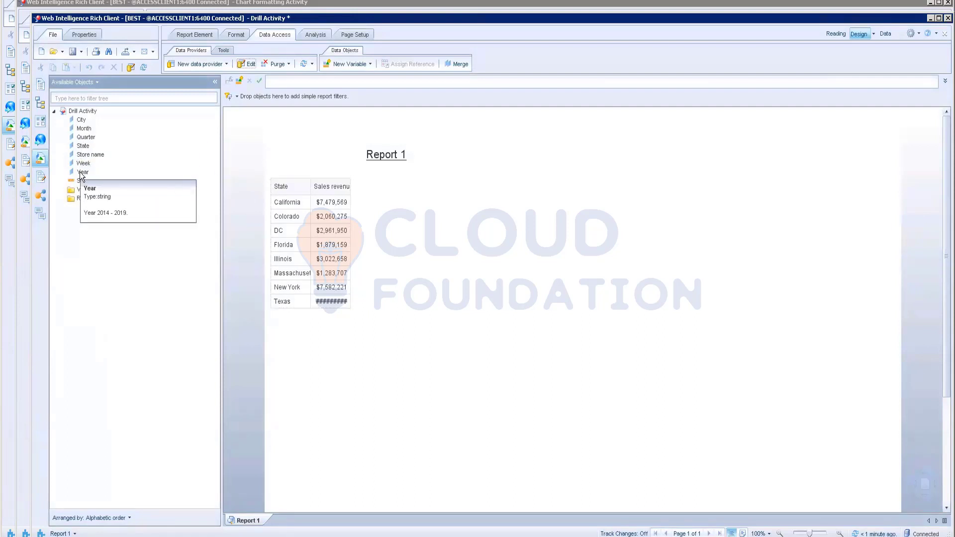
pyautogui.click(274, 186)
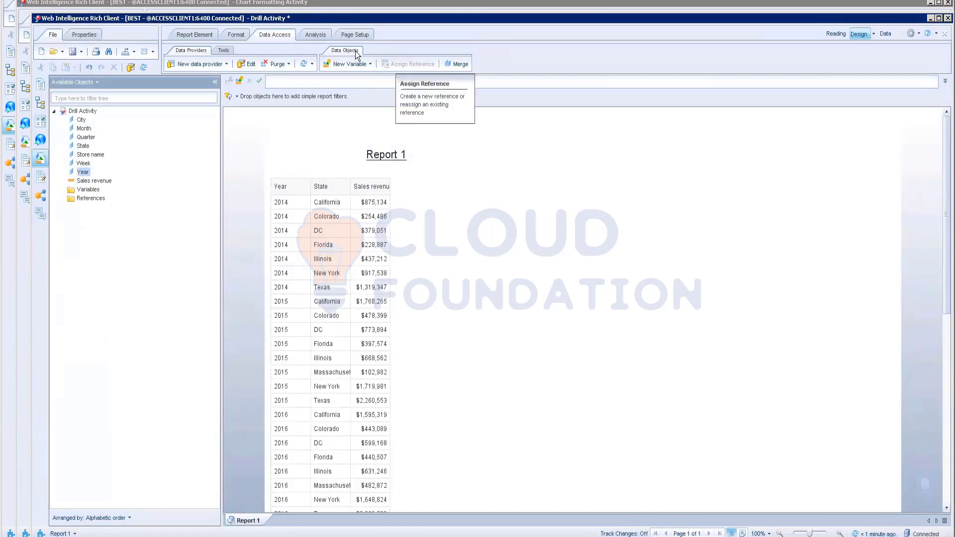
pyautogui.click(314, 34)
pyautogui.click(295, 245)
pyautogui.click(297, 263)
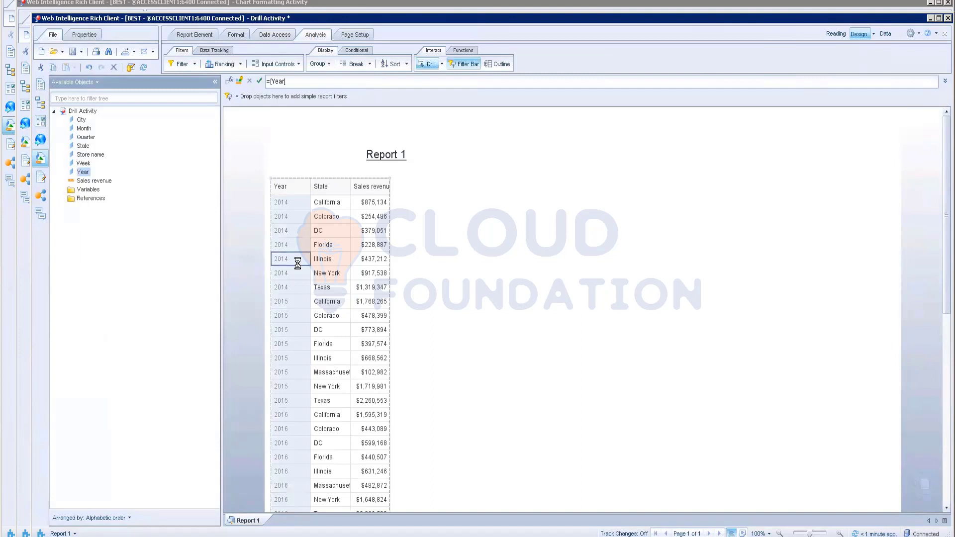
pyautogui.press('Delete')
# Step: Create a separate table of Year and Sales revenue on the report, beside the State table
pyautogui.moveTo(85, 174); pyautogui.dragTo(504, 213)
pyautogui.moveTo(85, 182); pyautogui.dragTo(540, 225)
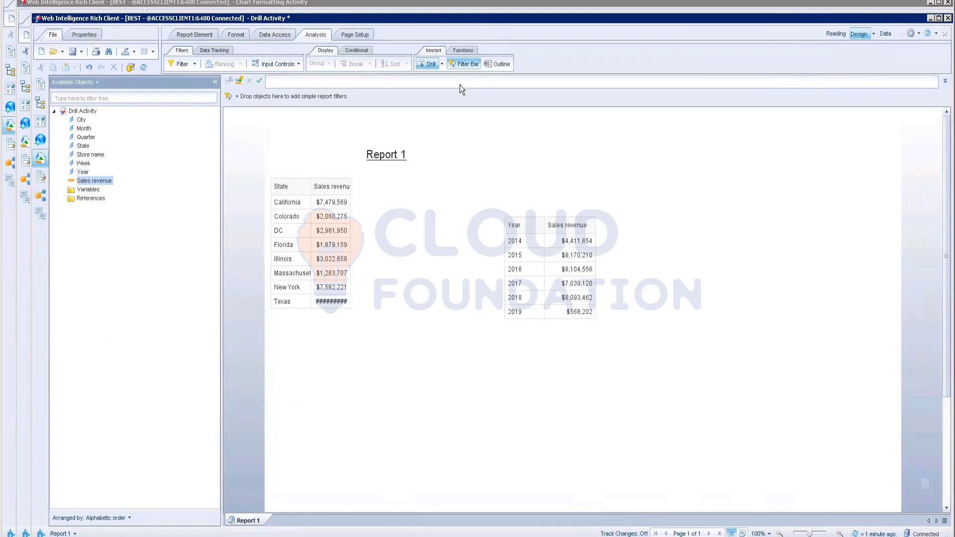
pyautogui.click(442, 64)
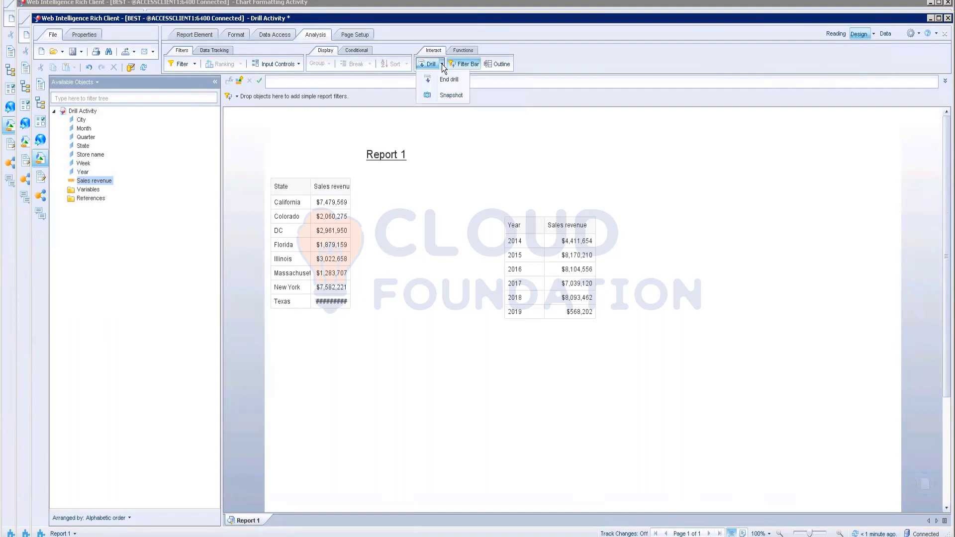
pyautogui.click(439, 181)
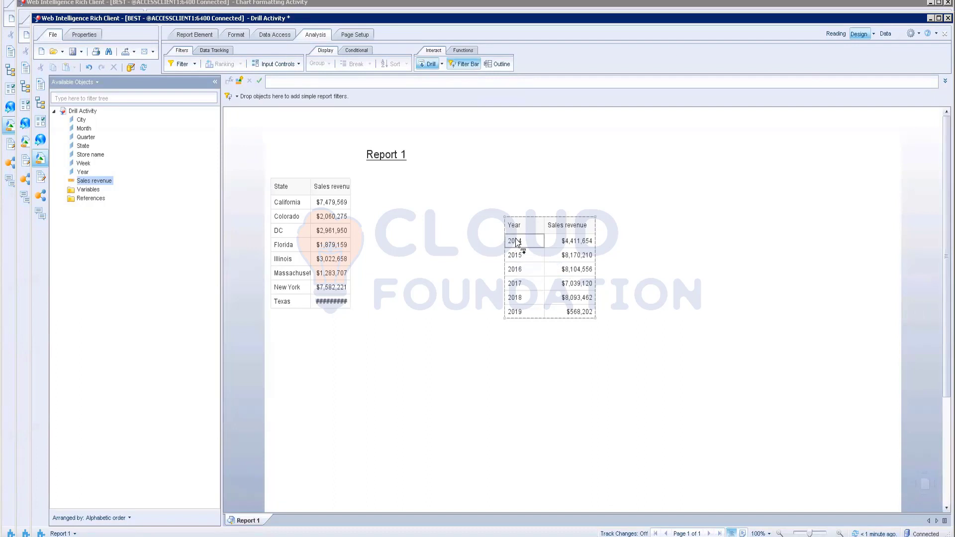
# Step: Drill down in the Year table from 2014 through Q3 and month 7 to the week level
pyautogui.click(516, 240)
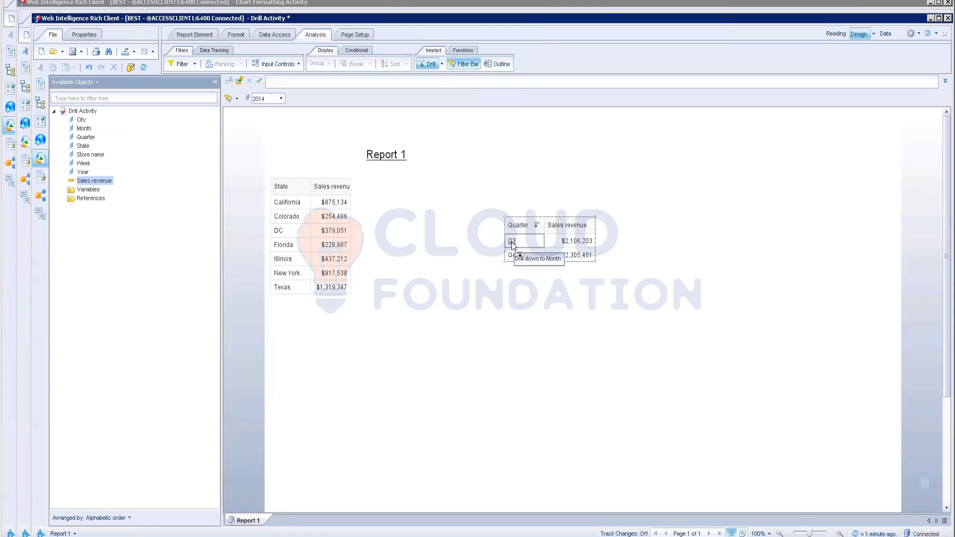
pyautogui.click(512, 243)
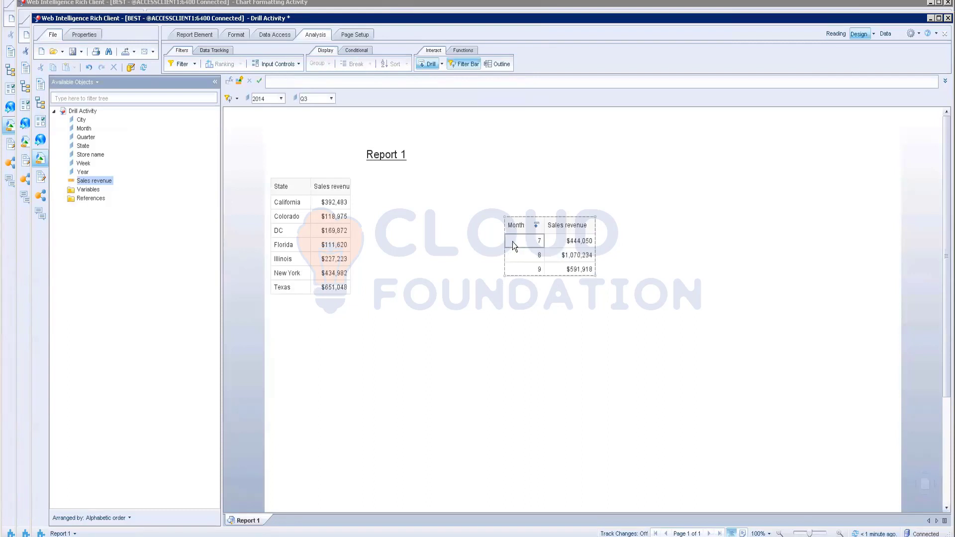
pyautogui.click(540, 243)
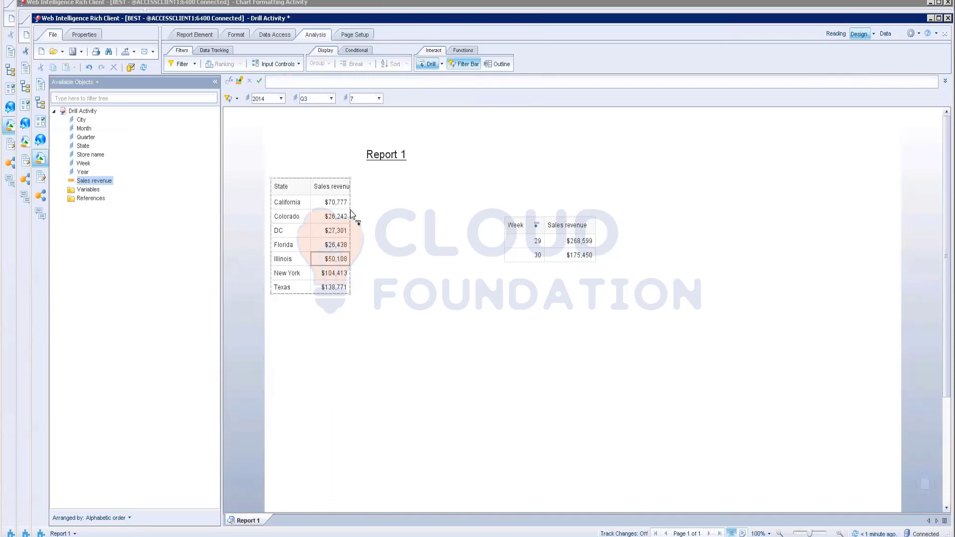
pyautogui.click(537, 241)
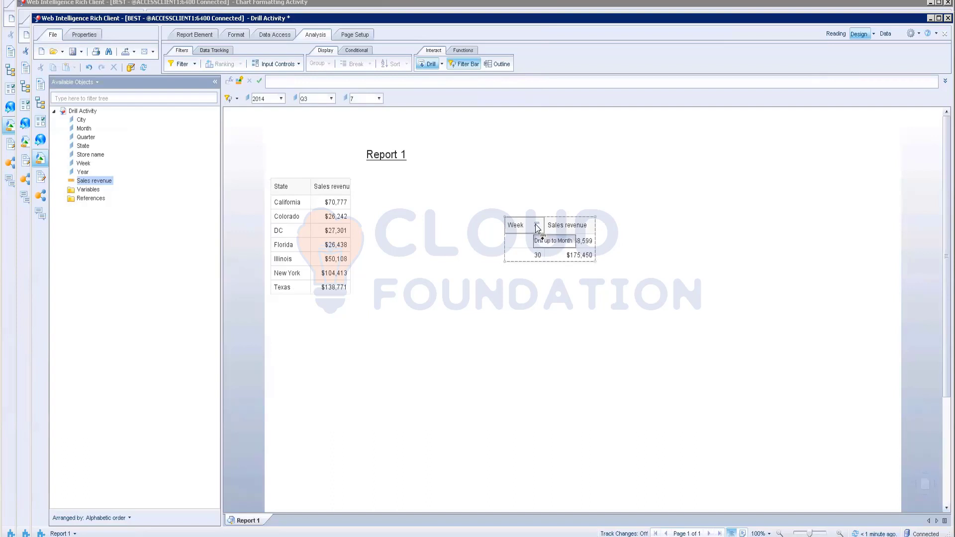
# Step: Drill the time table back up from Week through Month and Quarter to Year, comparing the State table's revenue at each level
pyautogui.click(341, 203)
pyautogui.click(515, 225)
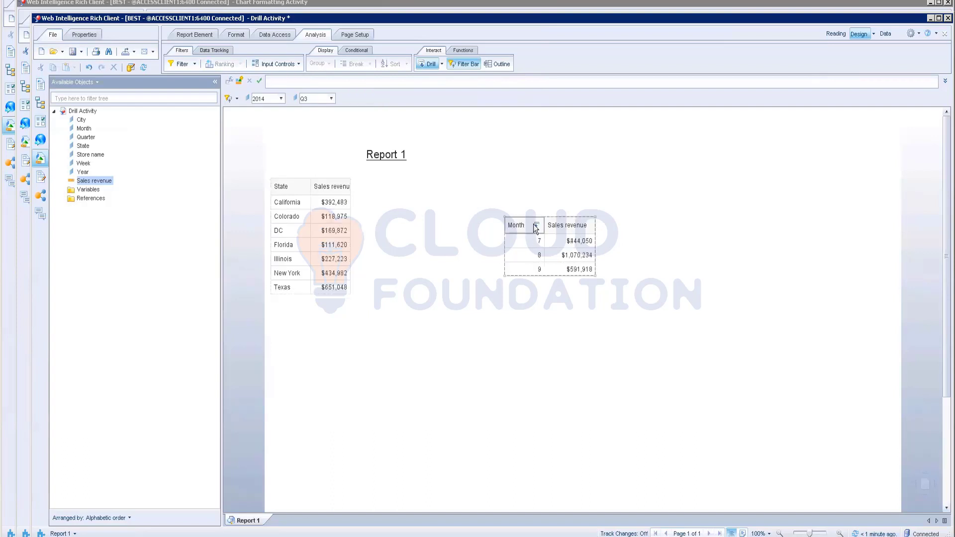
pyautogui.click(348, 204)
pyautogui.click(370, 214)
pyautogui.click(328, 205)
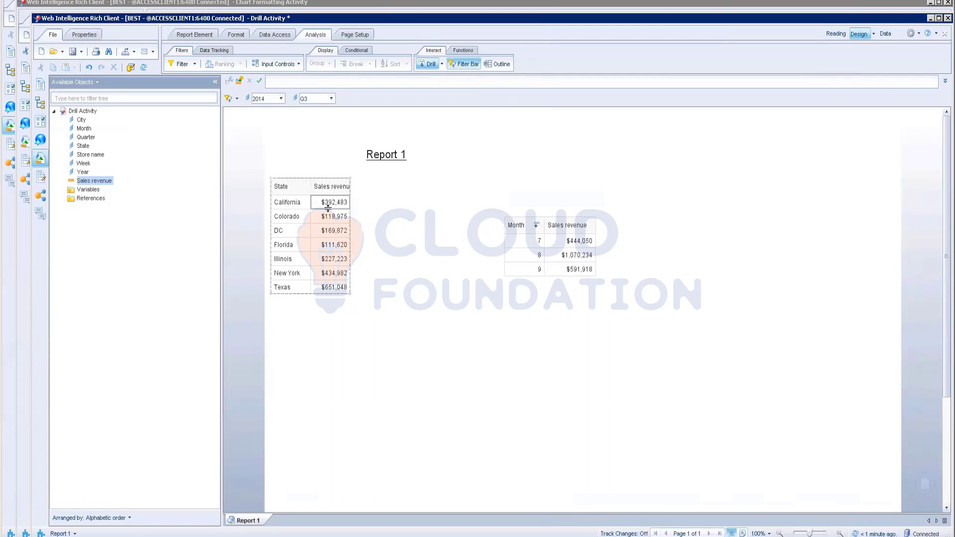
pyautogui.click(512, 225)
pyautogui.click(537, 229)
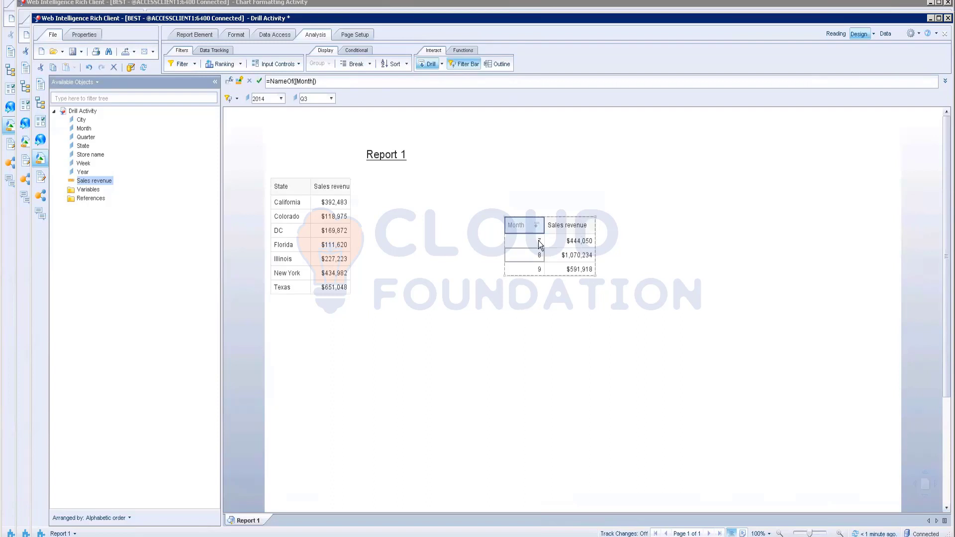
pyautogui.click(536, 225)
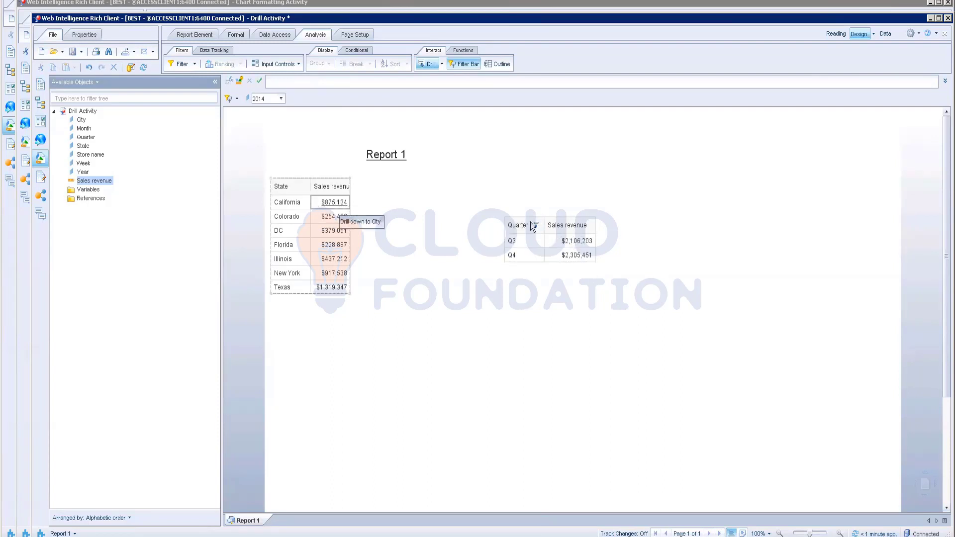
pyautogui.click(534, 225)
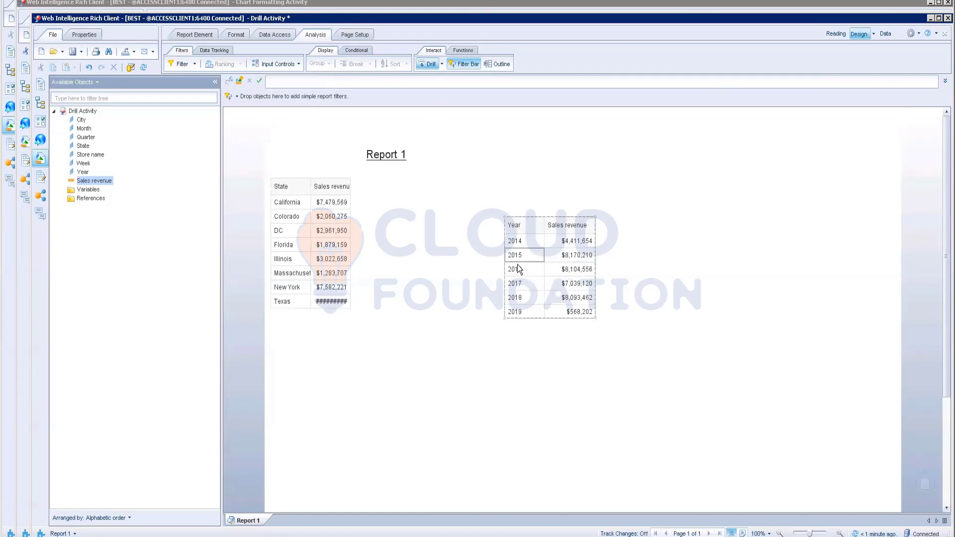
# Step: Save the changes to the Drill Activity document
pyautogui.click(82, 52)
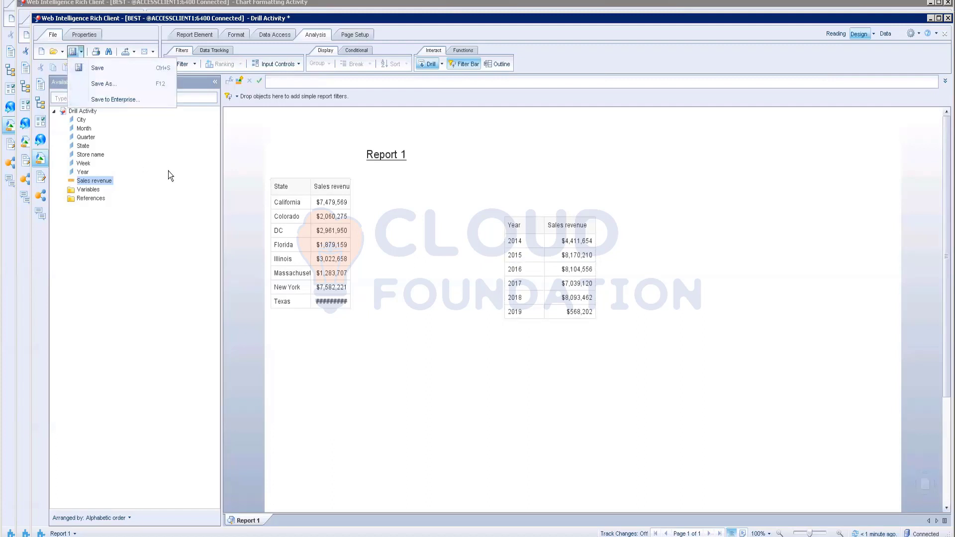